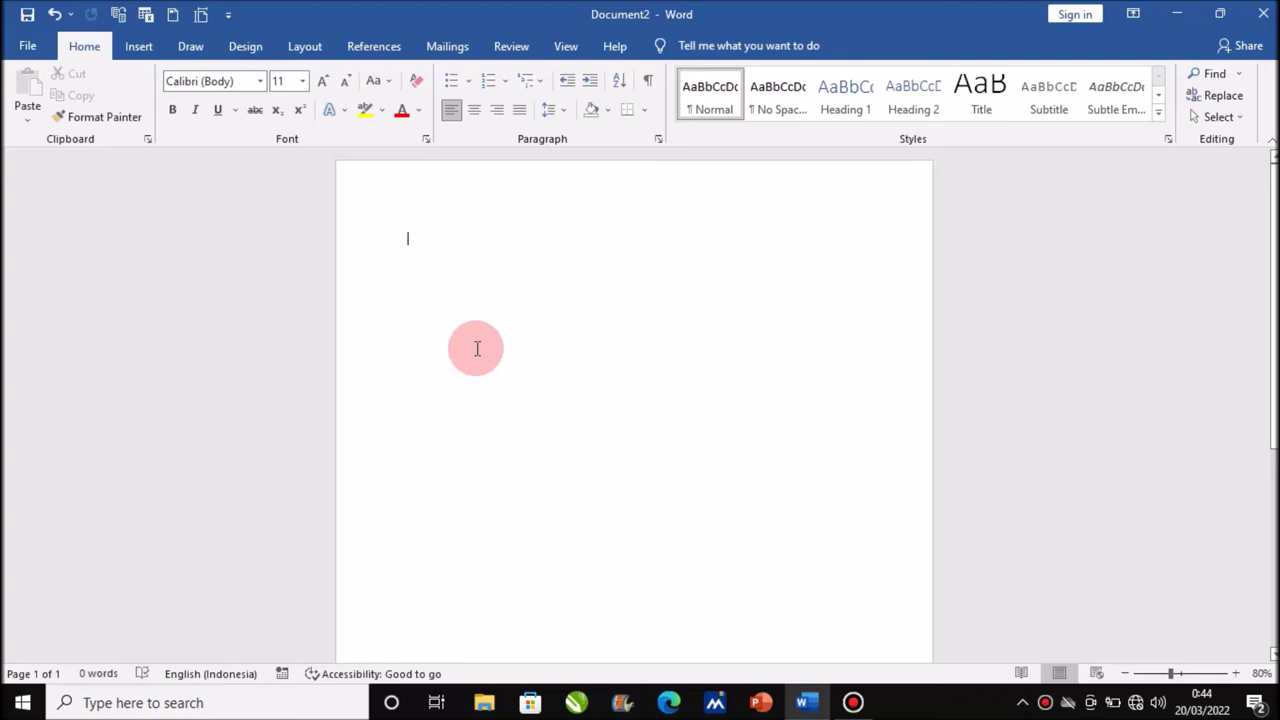
- Insert an 8-column by 8-row table from the table grid and select the whole table
left_click(139, 47)
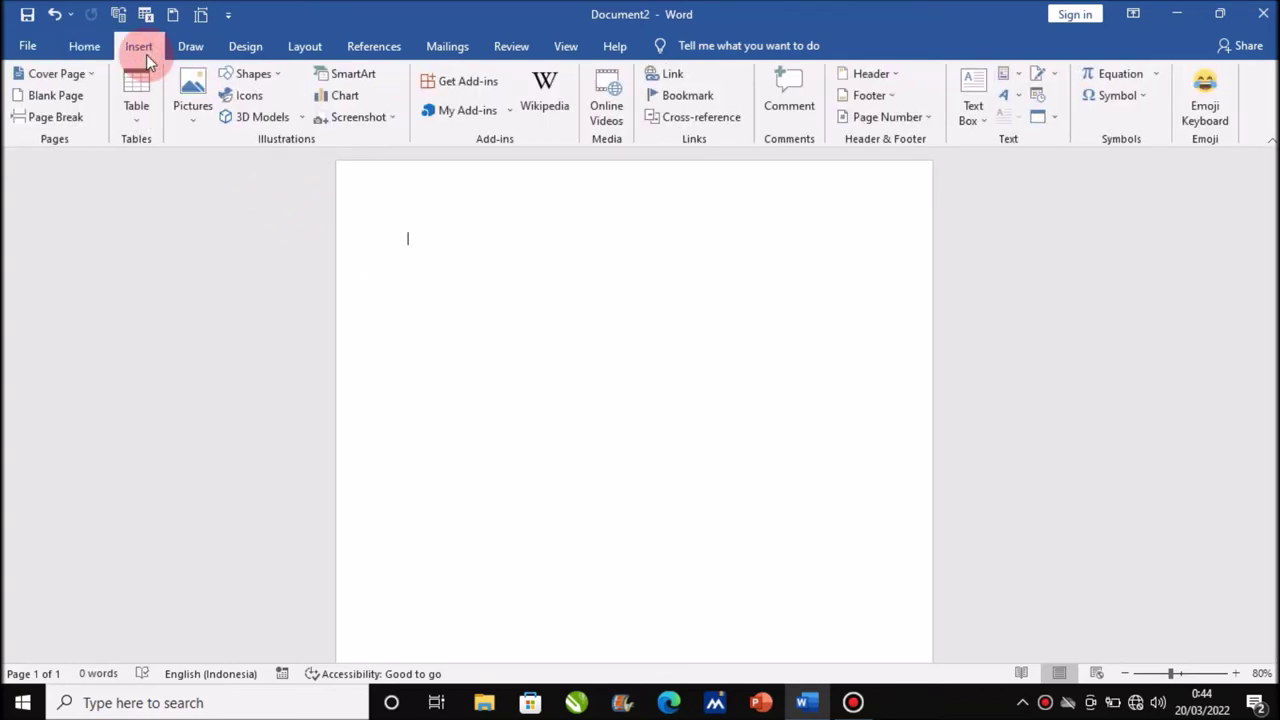
left_click(142, 124)
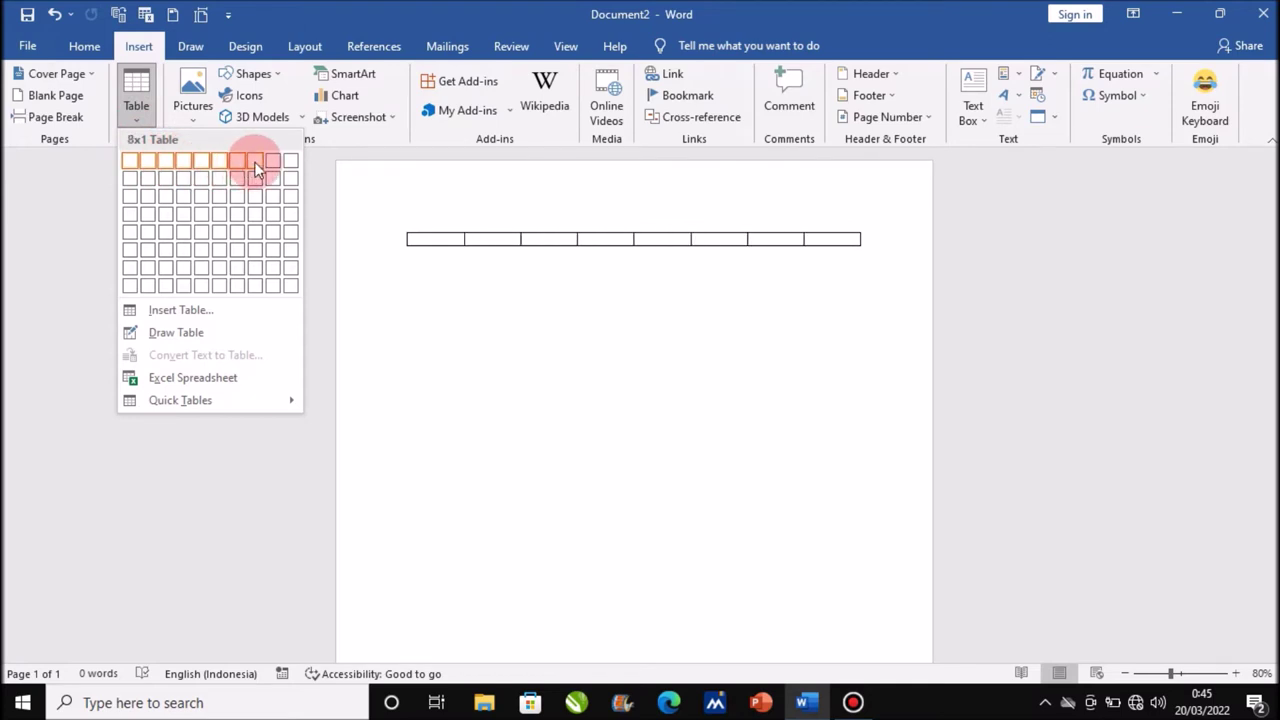
left_click(257, 288)
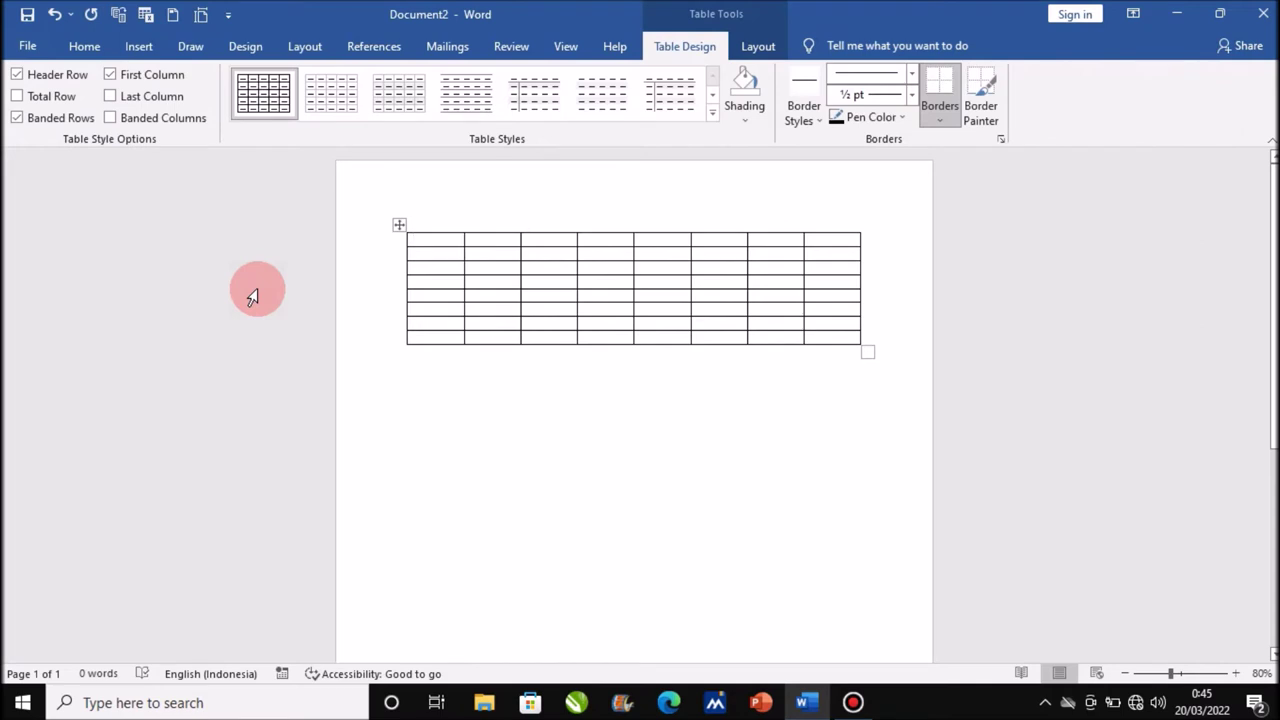
left_click(396, 224)
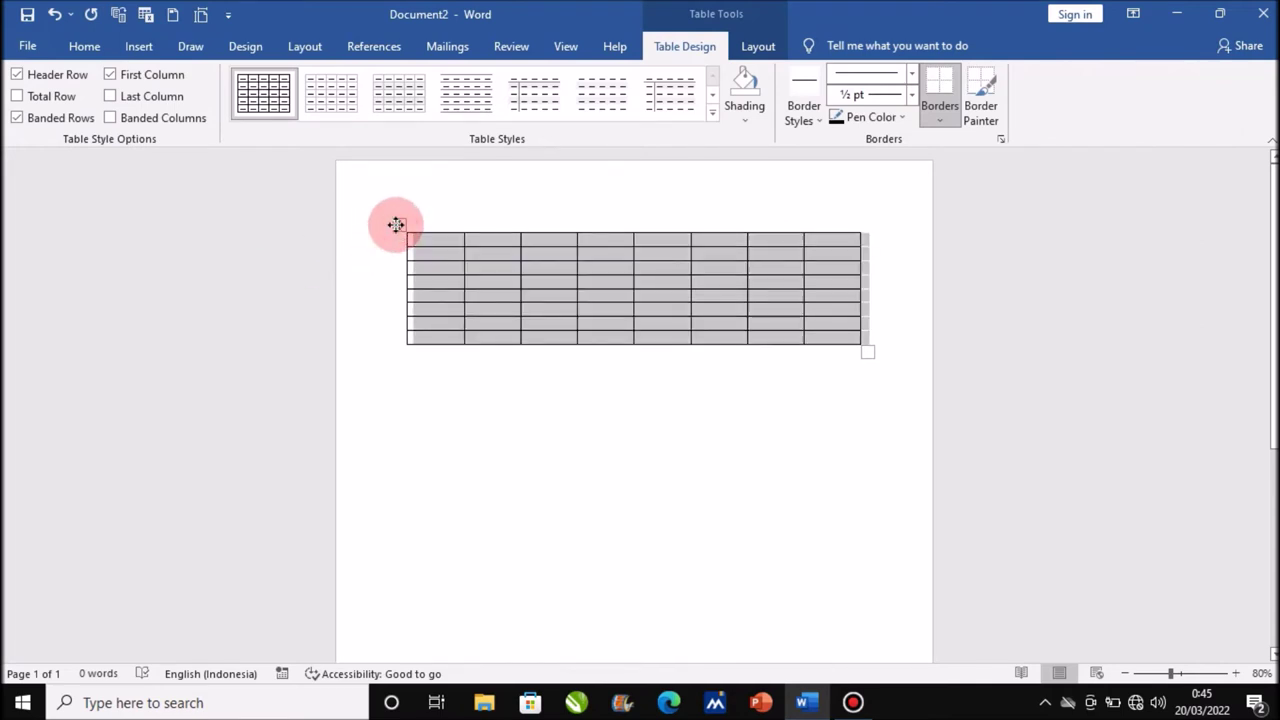
- Set the table's row height to 1 cm and column width to 1 cm
left_click(757, 47)
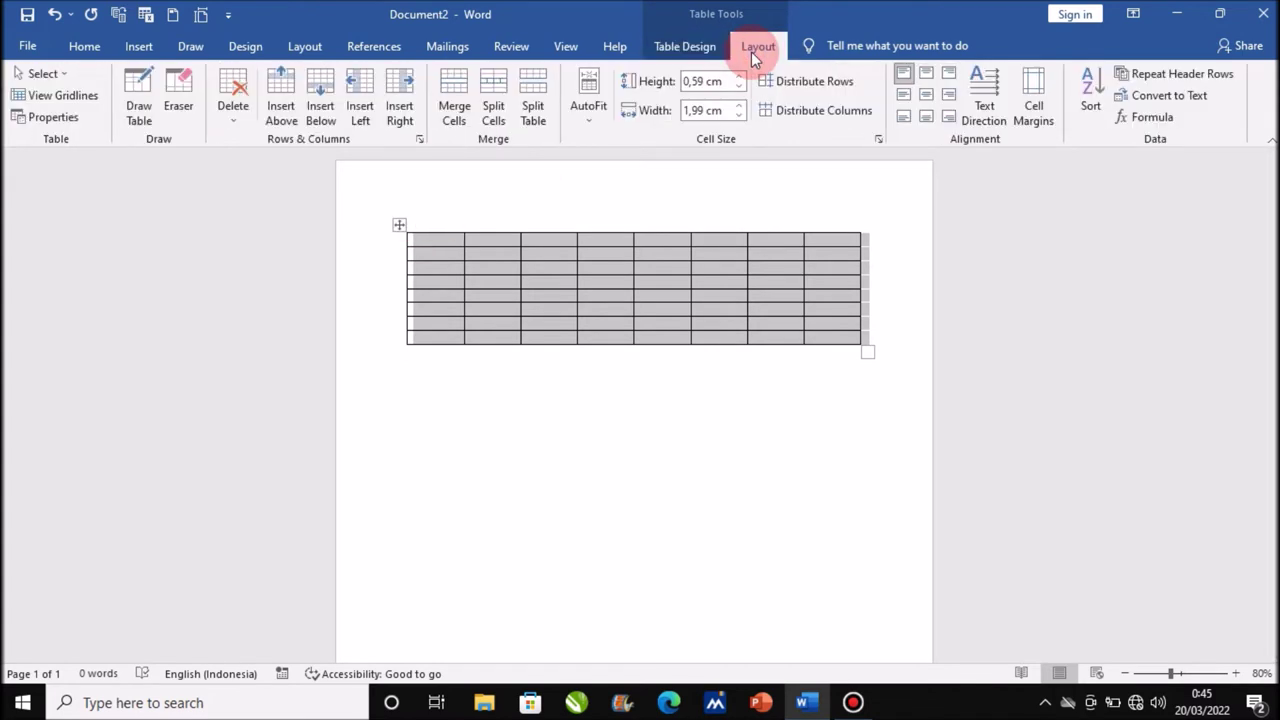
left_click(703, 82)
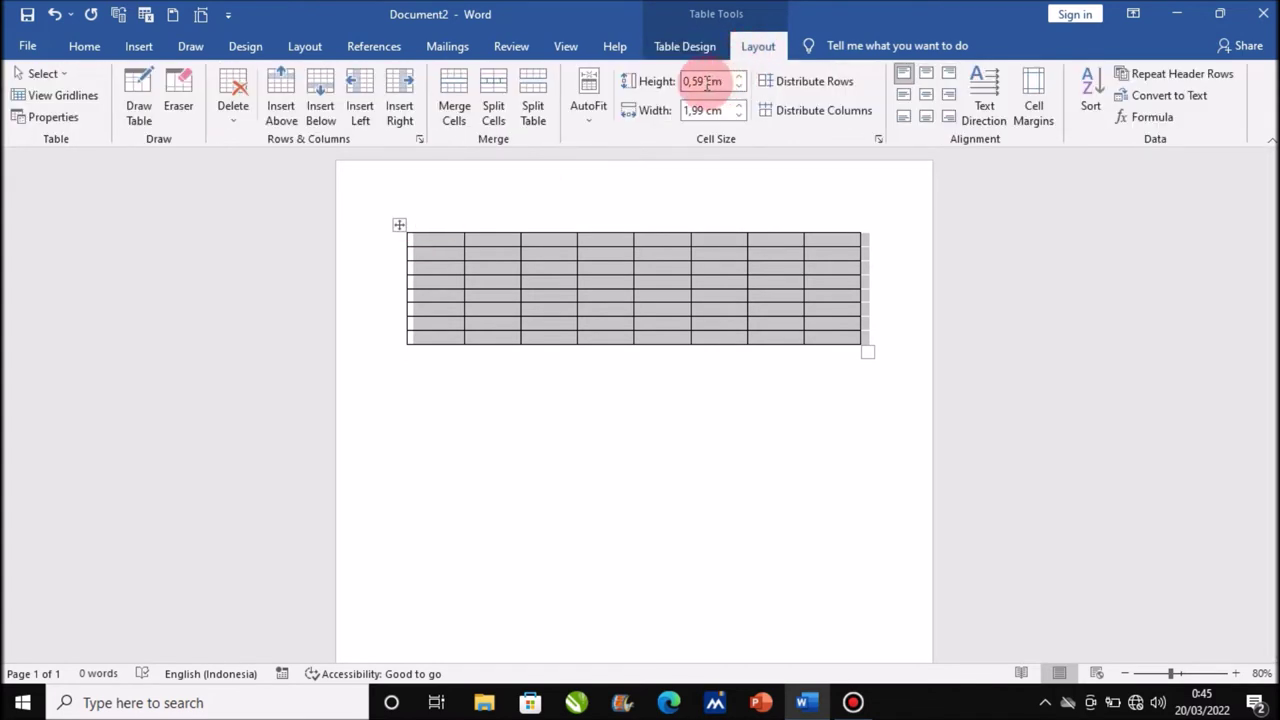
key("BackSpace")
key("BackSpace")
key("BackSpace")
key("BackSpace")
type("1")
left_click(703, 83)
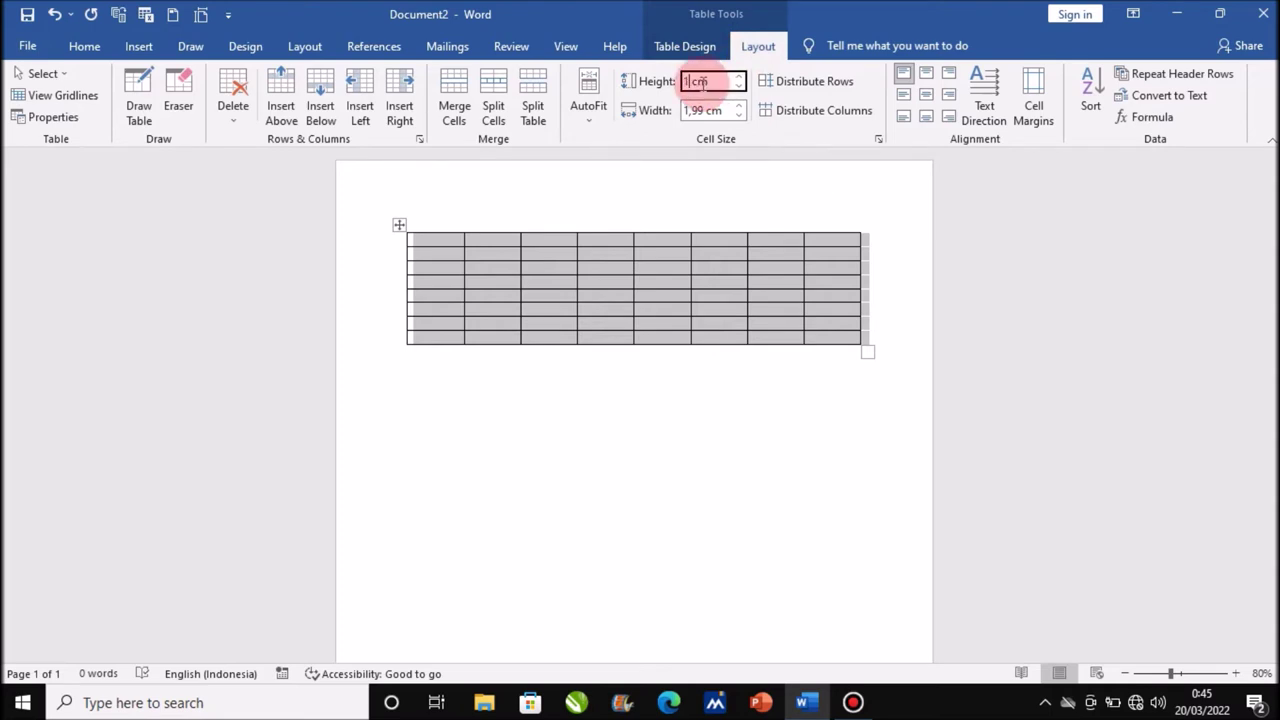
left_click(703, 110)
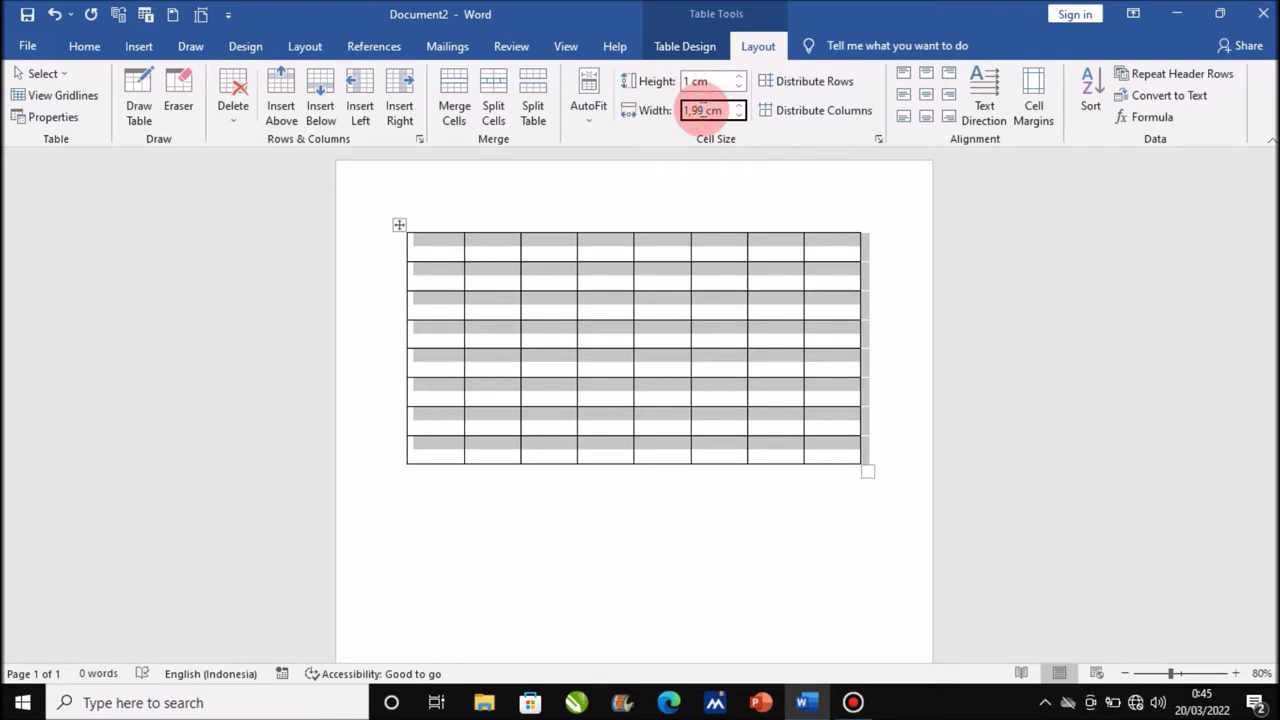
key("BackSpace")
key("BackSpace")
key("BackSpace")
key("BackSpace")
type("1")
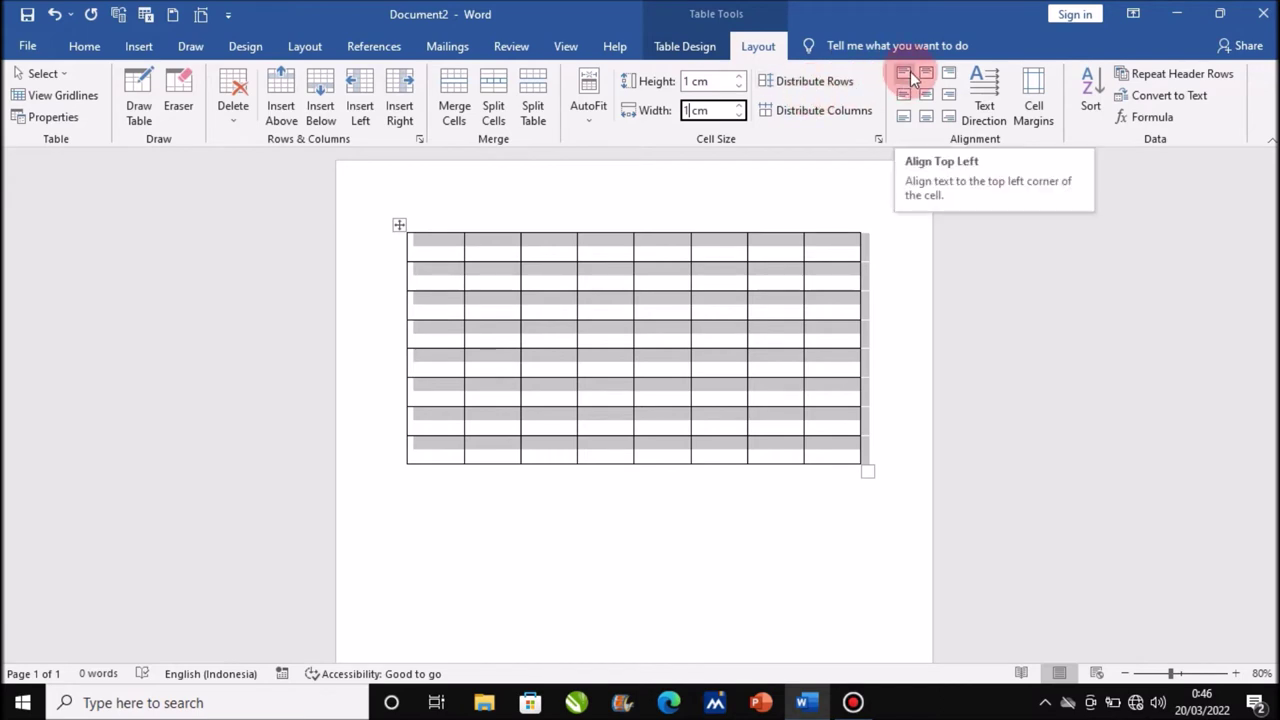
key("Return")
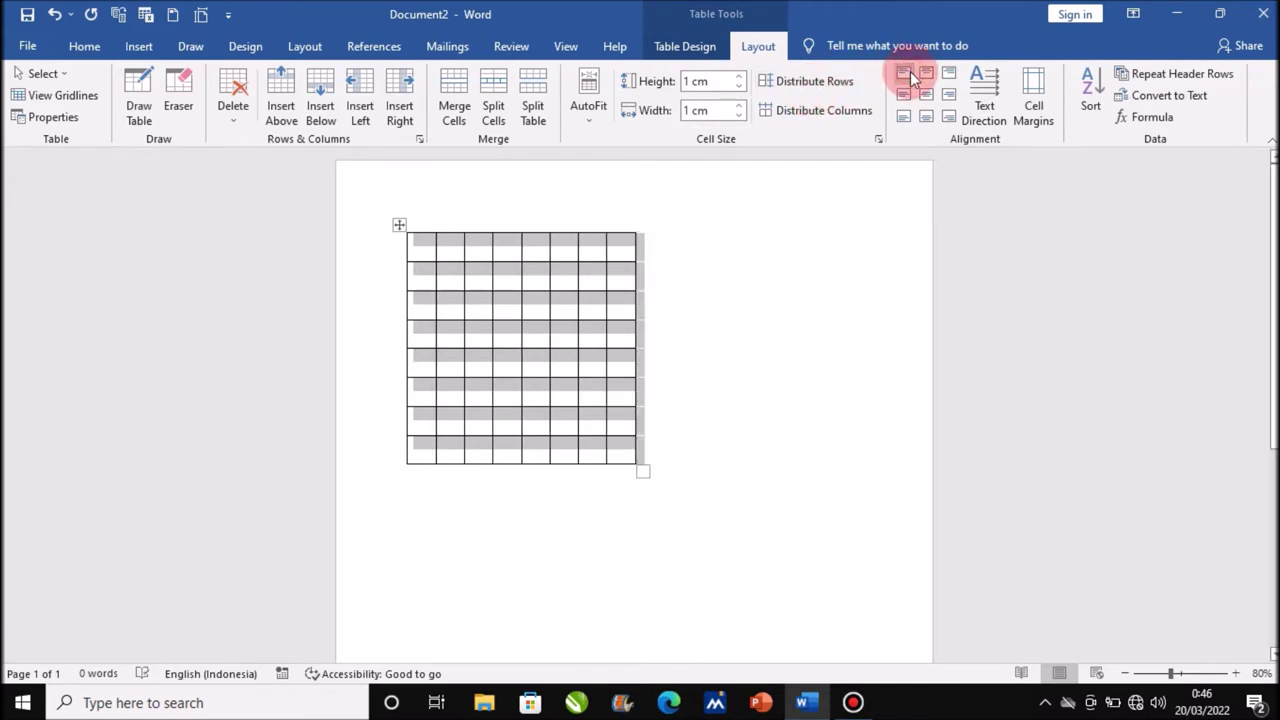
left_click(910, 76)
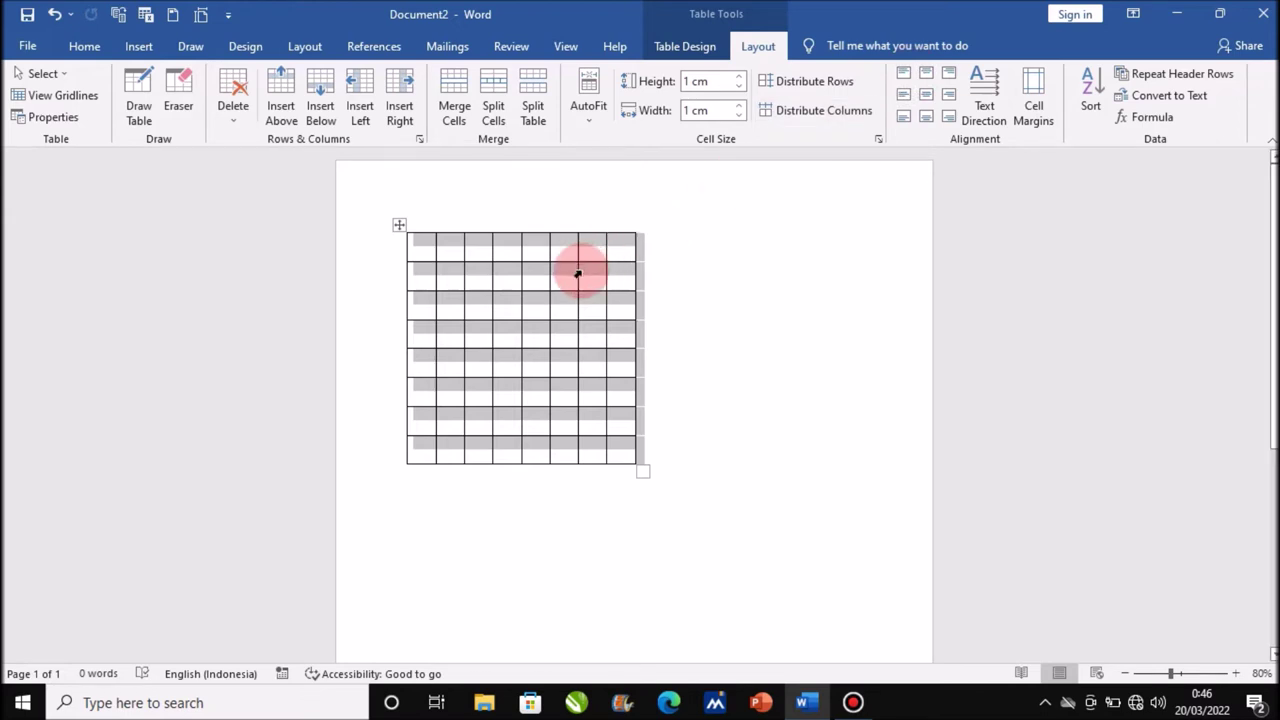
- In Table Properties cell options, untick Same as the whole table and set Left and Right margins to 0 cm
right_click(578, 272)
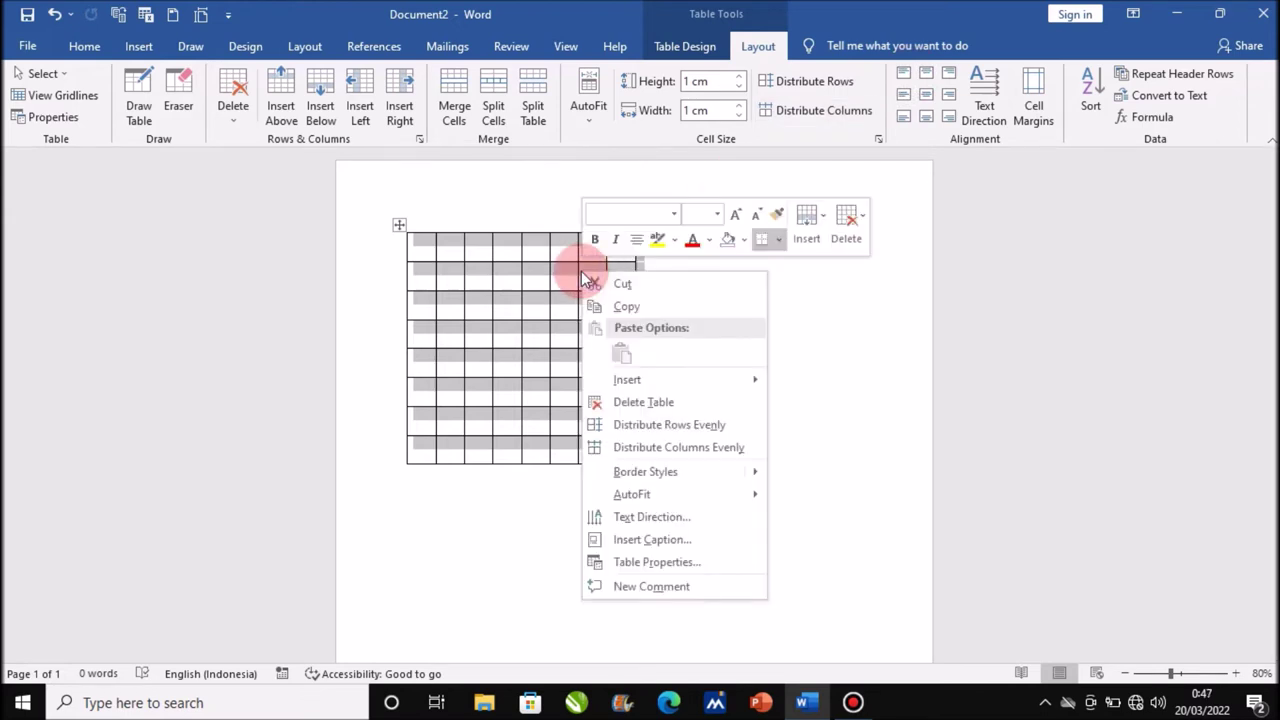
left_click(643, 570)
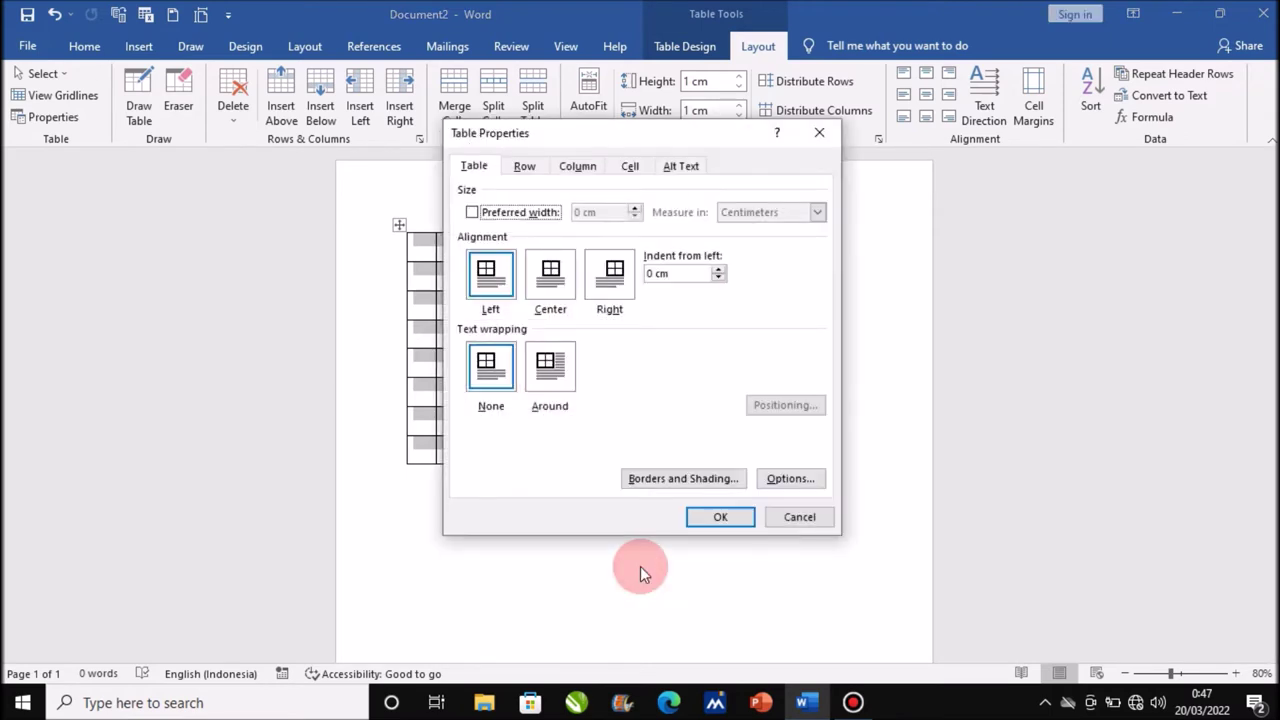
left_click(631, 166)
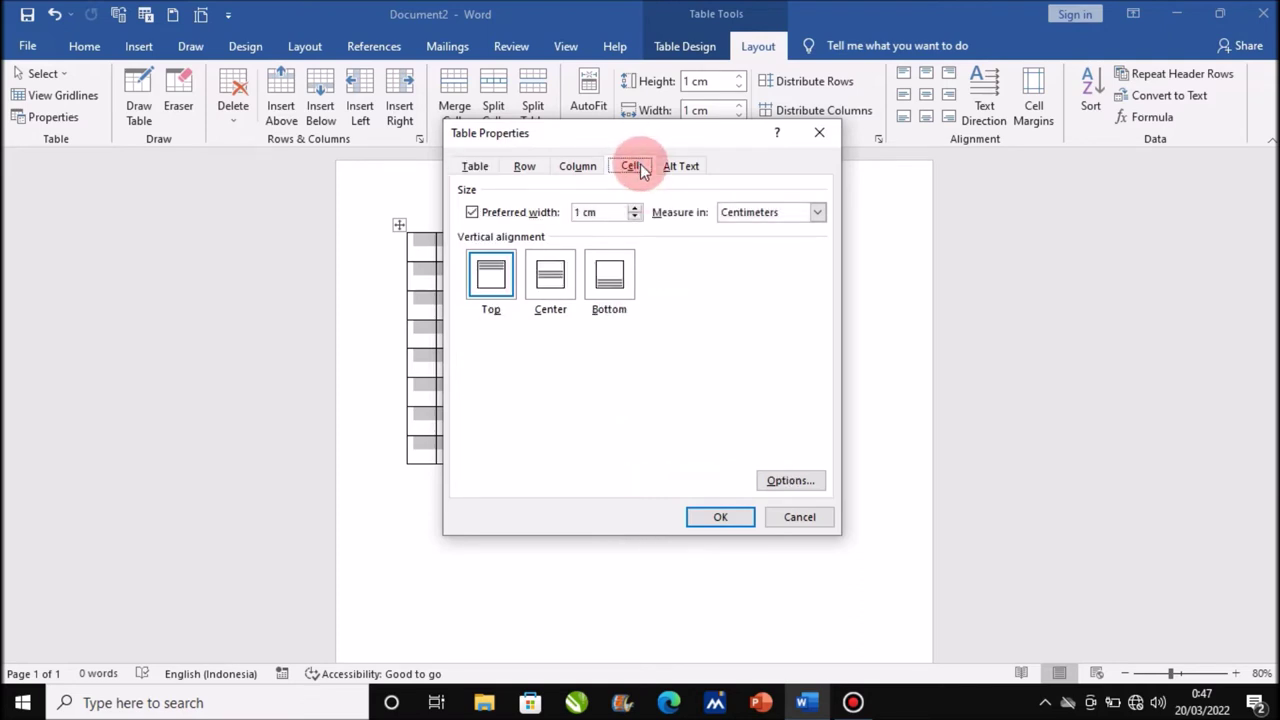
left_click(772, 484)
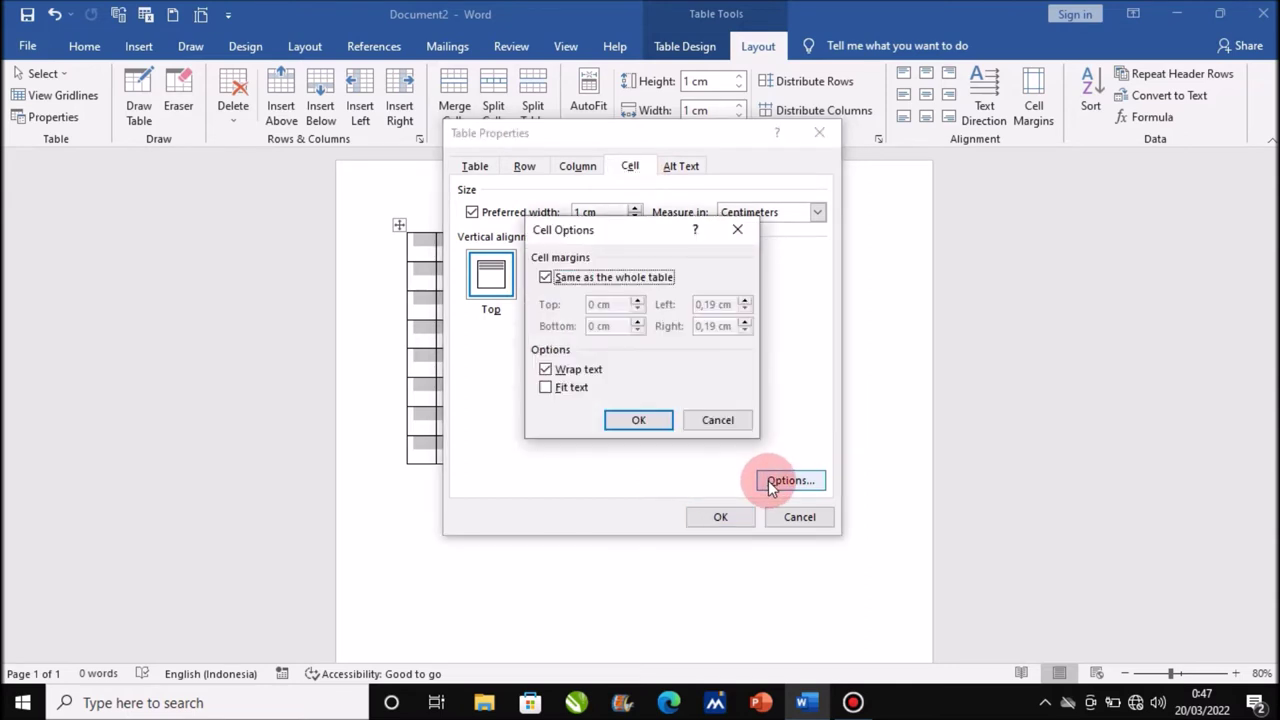
left_click(545, 278)
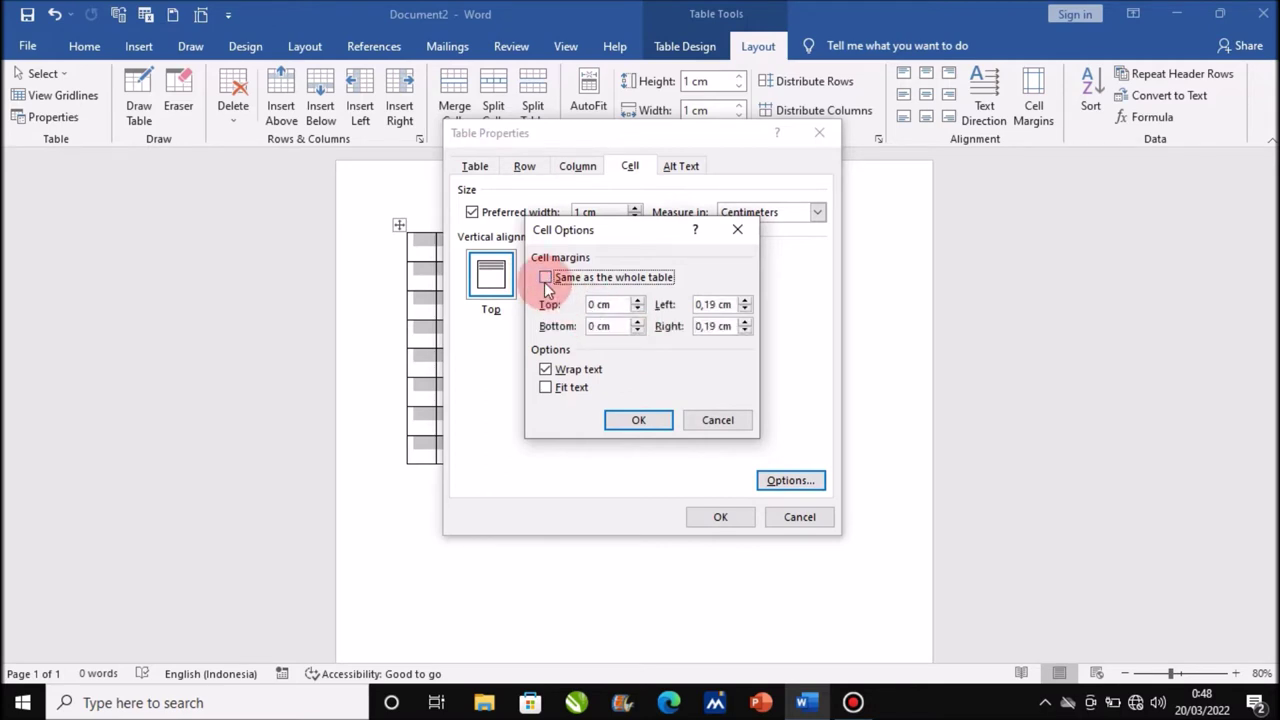
double_click(717, 305)
key("BackSpace")
type("0")
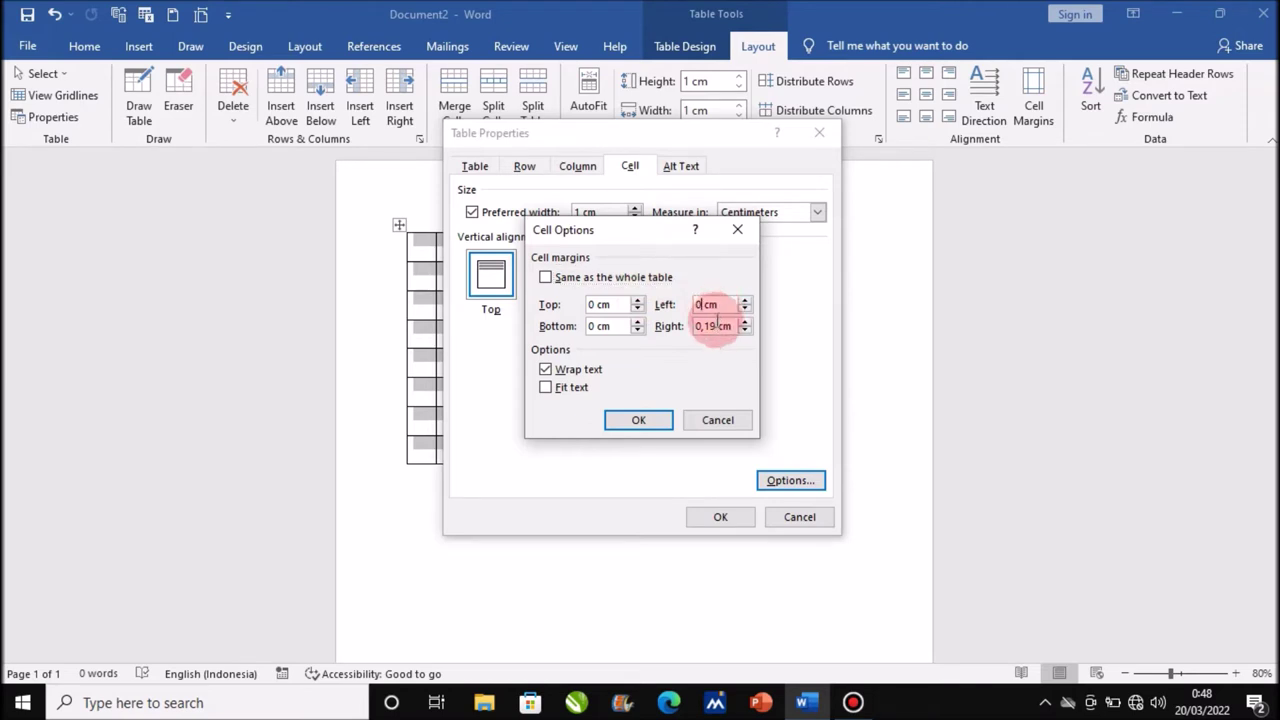
double_click(712, 326)
type("0")
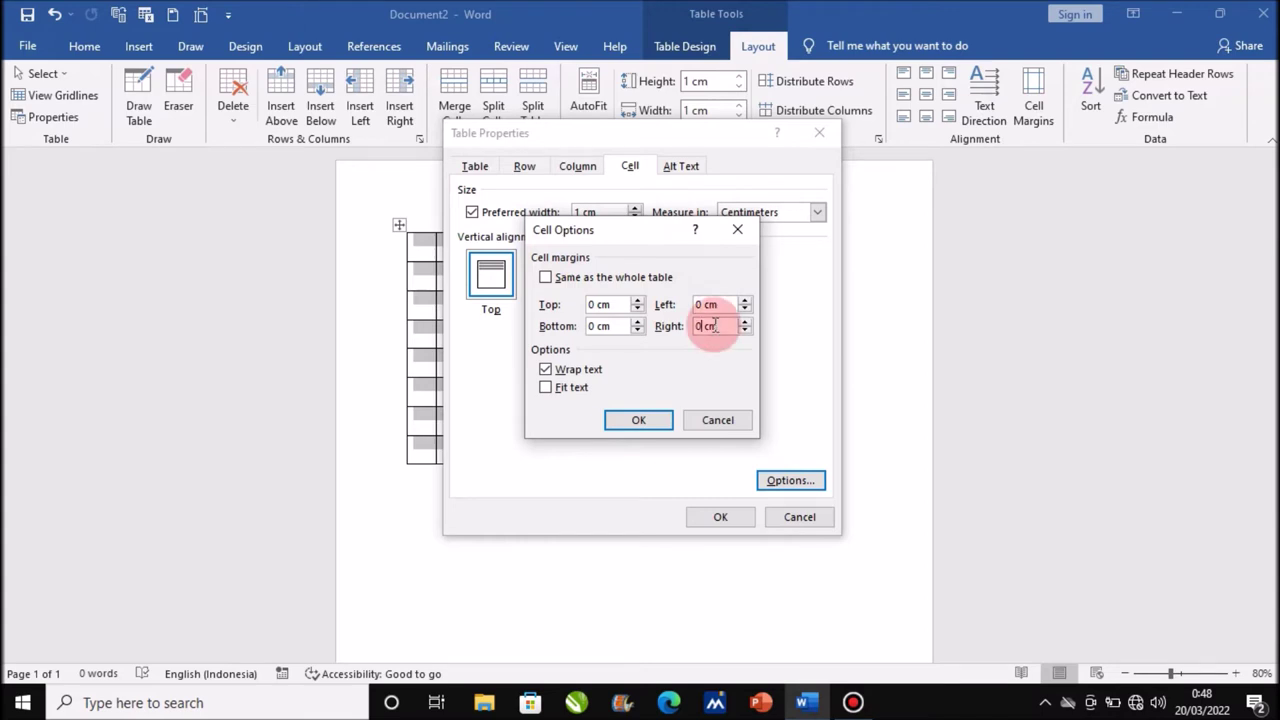
left_click(642, 420)
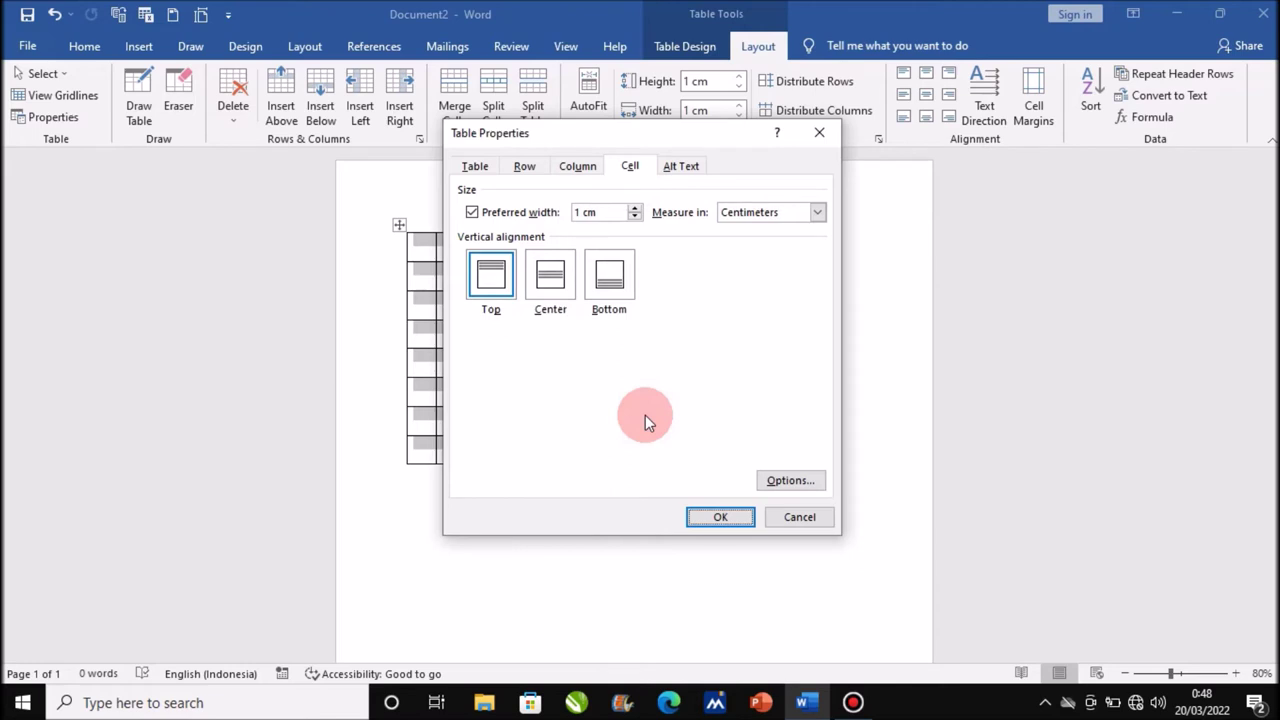
left_click(716, 516)
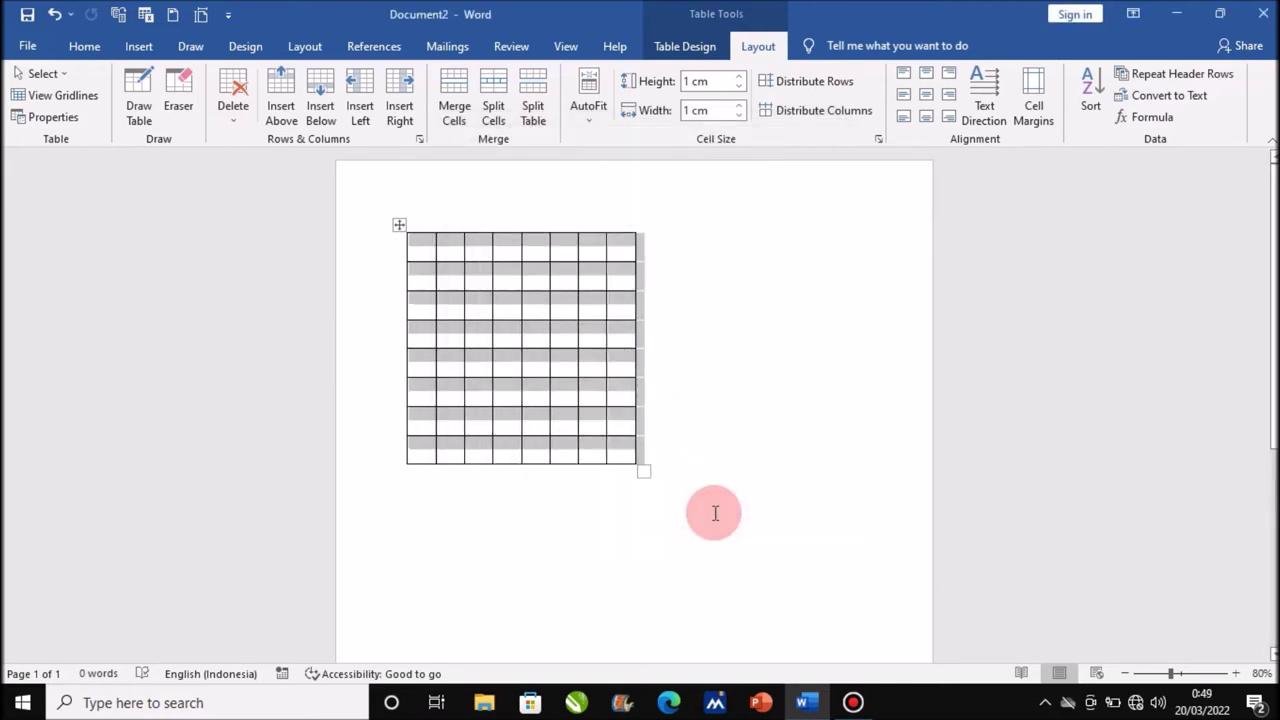
left_click(418, 494)
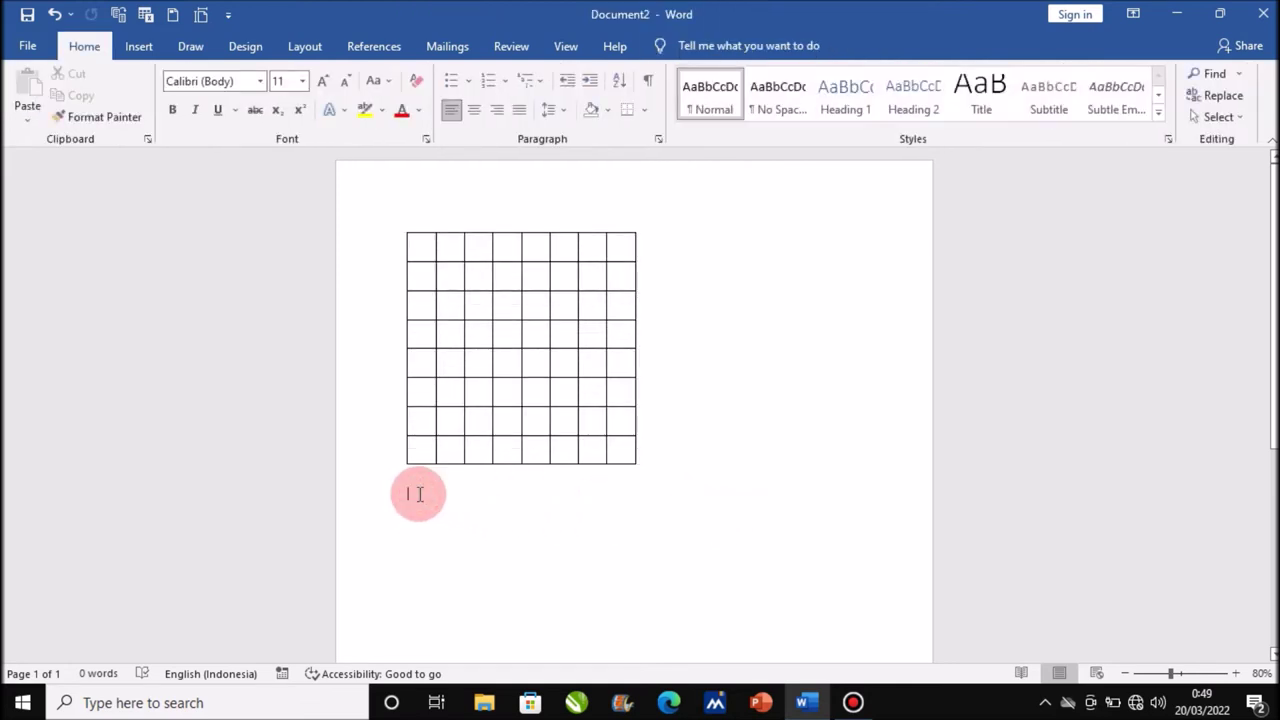
- Insert a 5-column by 6-row table below the crossword grid
left_click(139, 47)
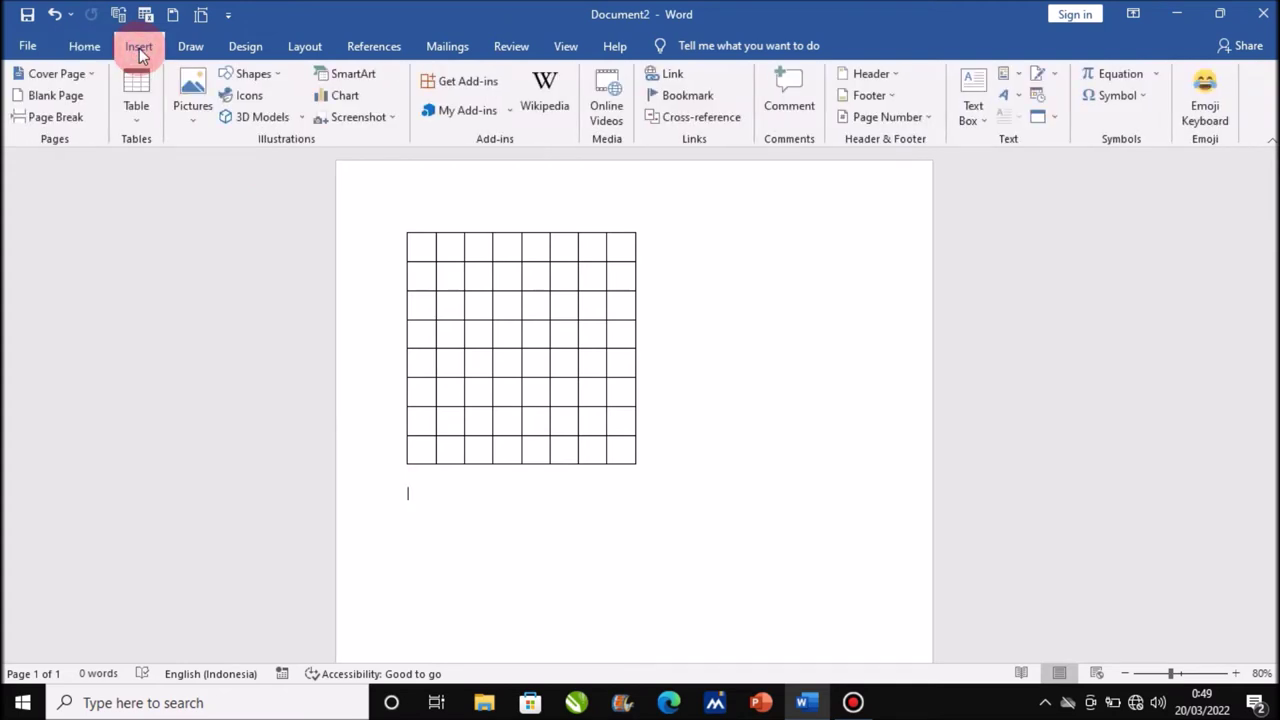
left_click(145, 124)
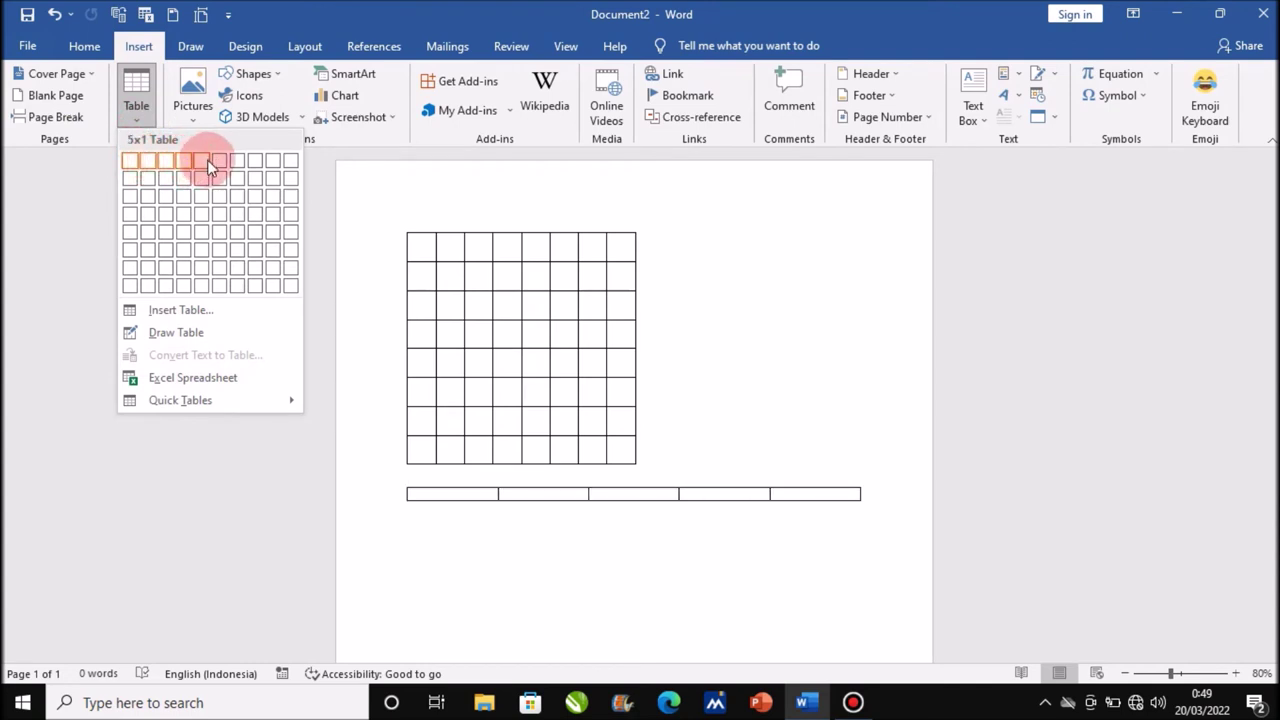
left_click(207, 253)
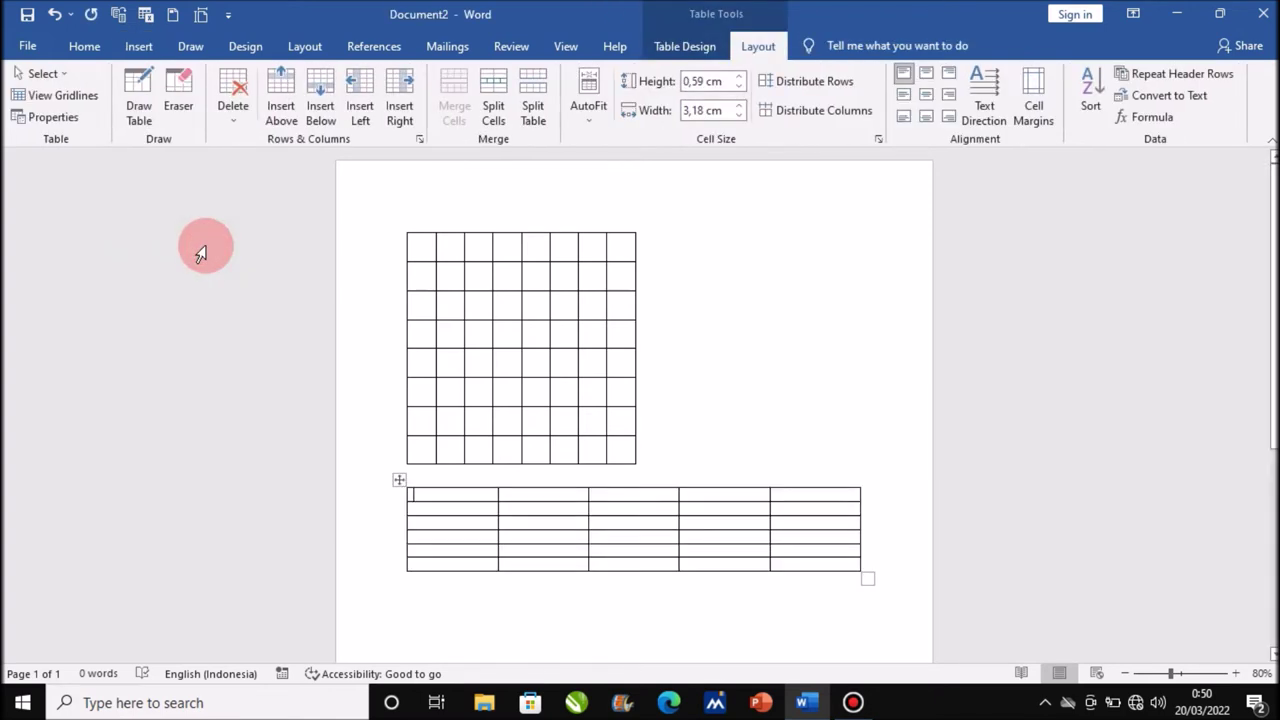
- Merge the lower table's first row into one cell and type QUESTIONS
left_click(431, 494)
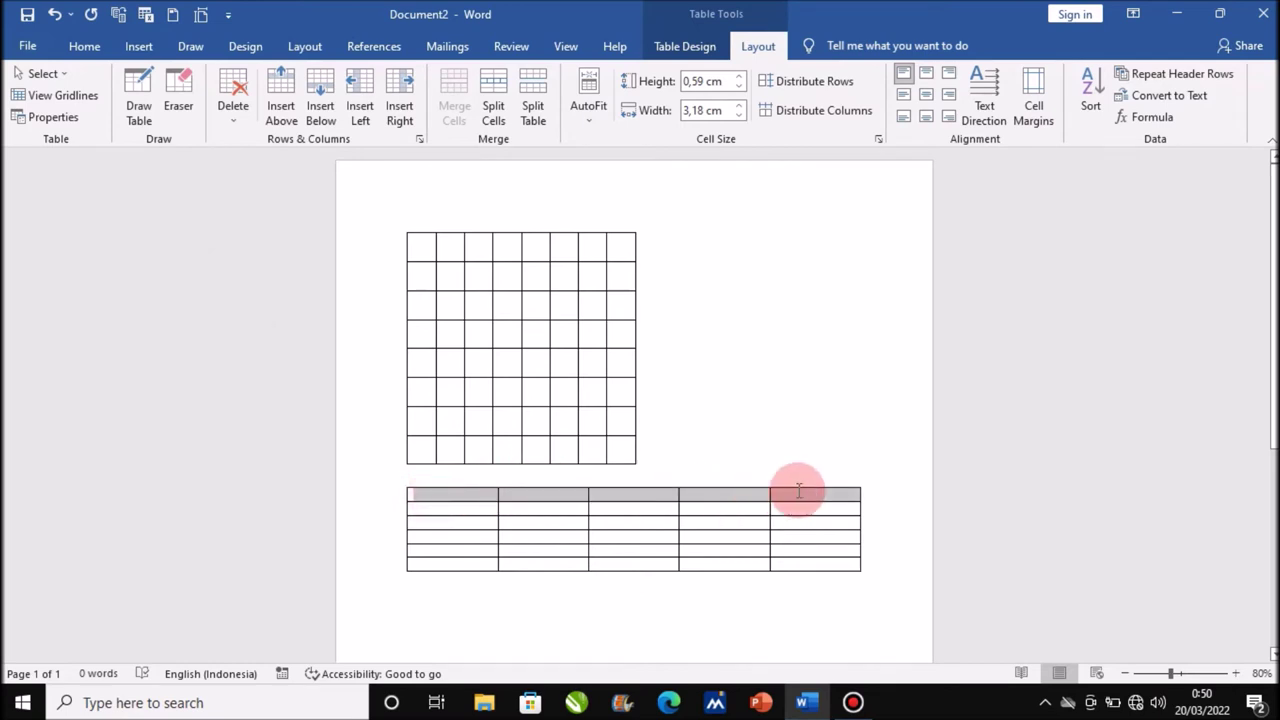
left_click_drag(501, 490, 802, 486)
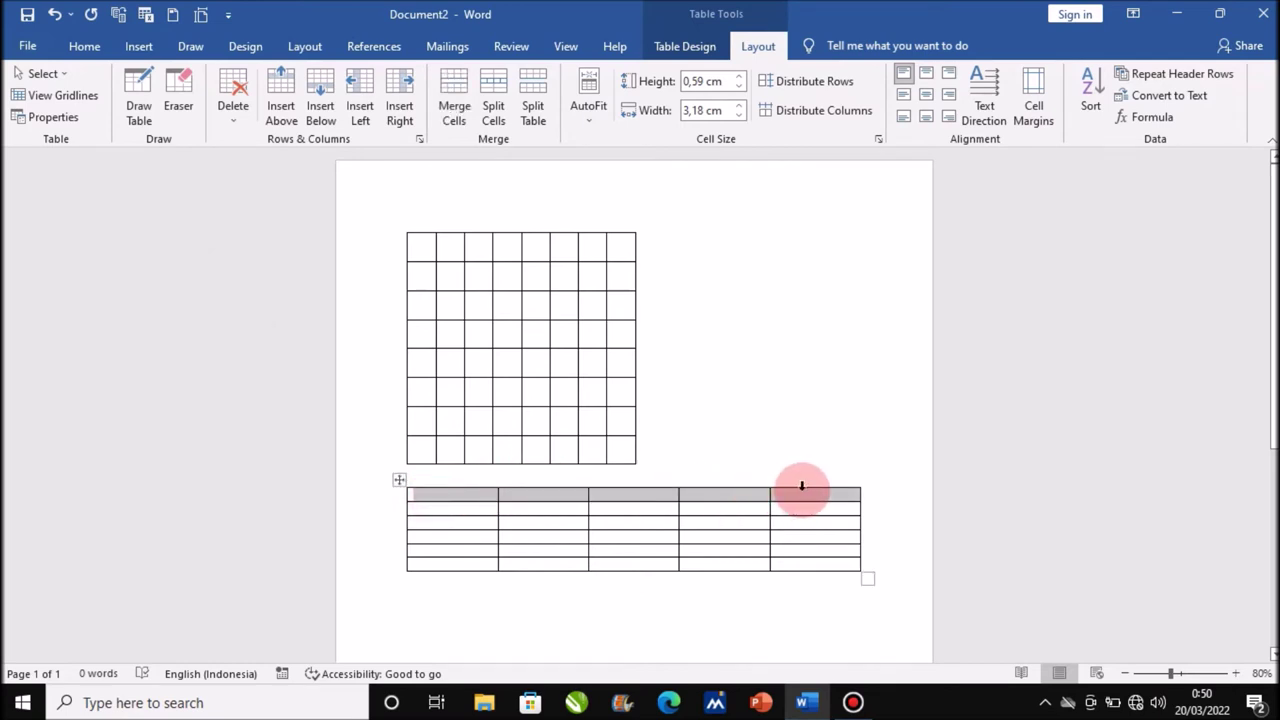
left_click(455, 118)
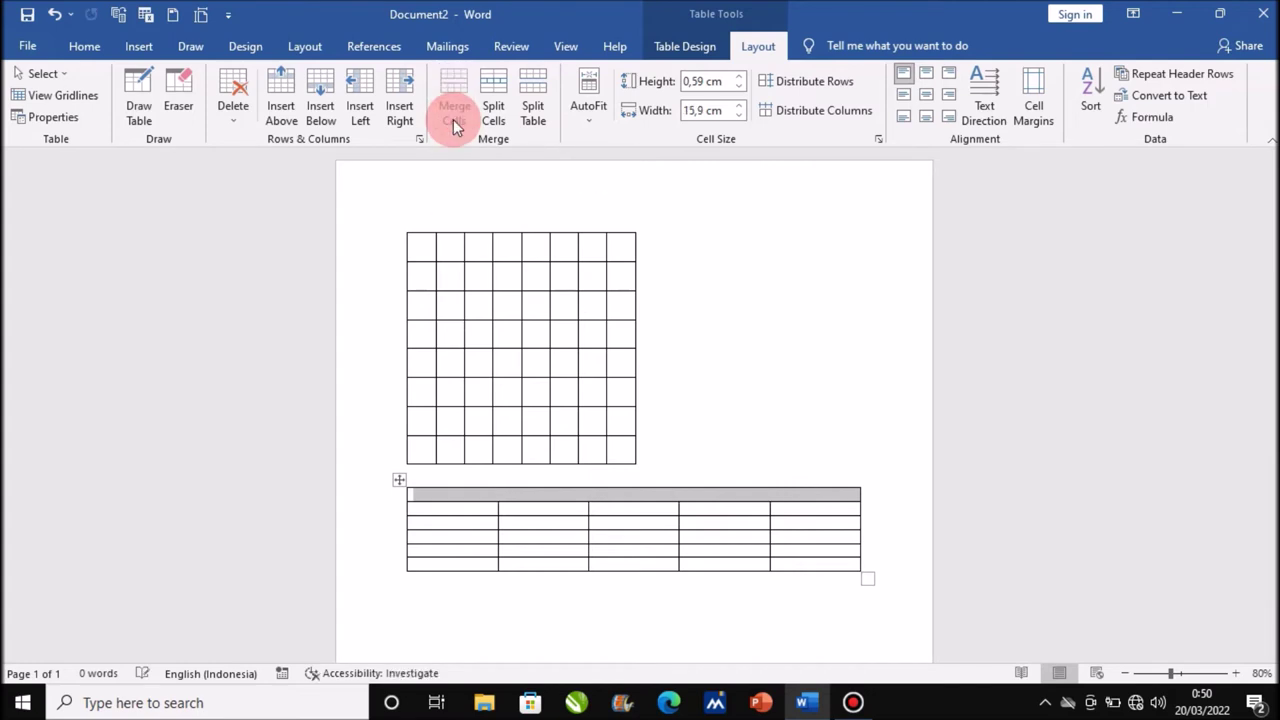
left_click(418, 492)
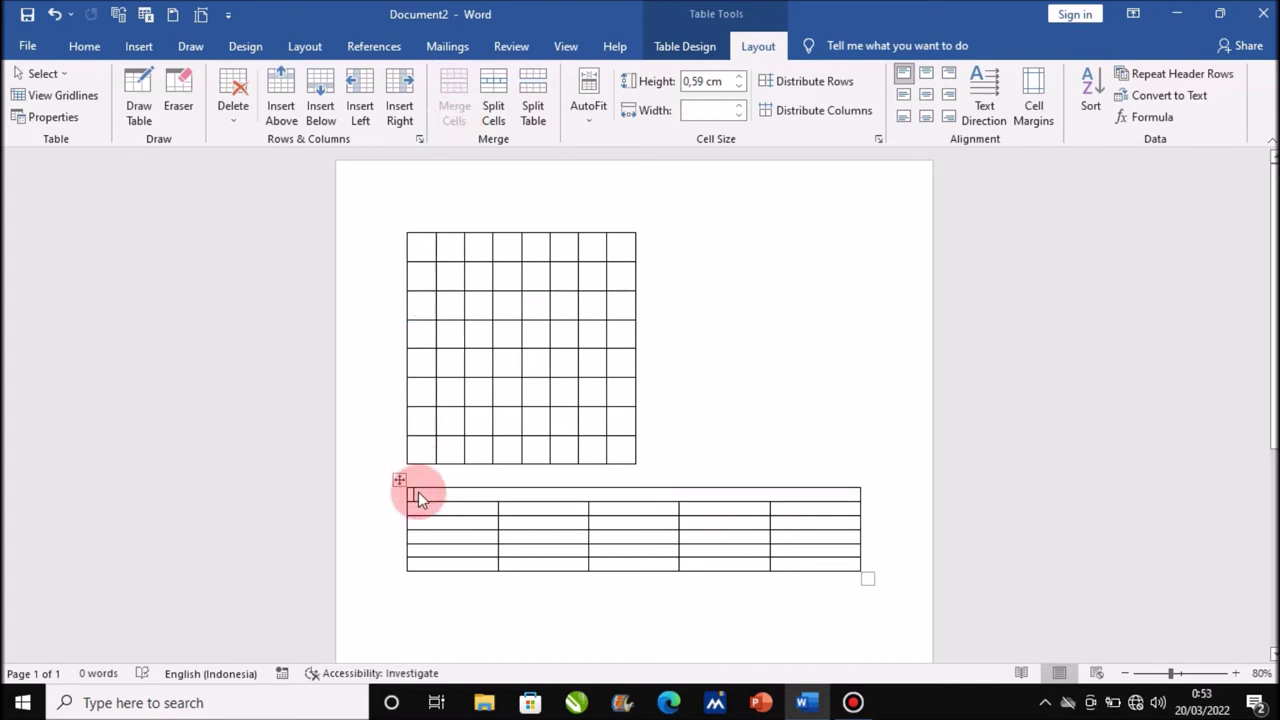
type("QUESTIONS")
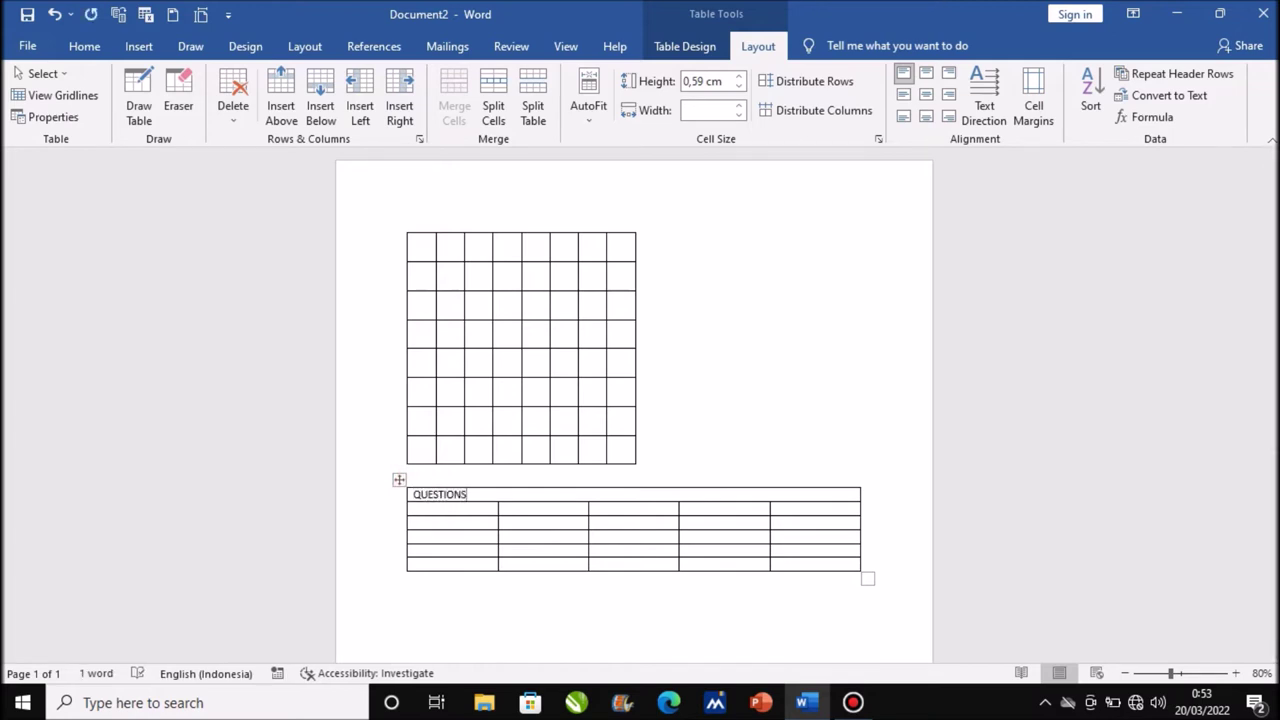
- Widen a column, merge the first two cells of row 2, and type ACROSS there
left_click_drag(588, 535, 642, 532)
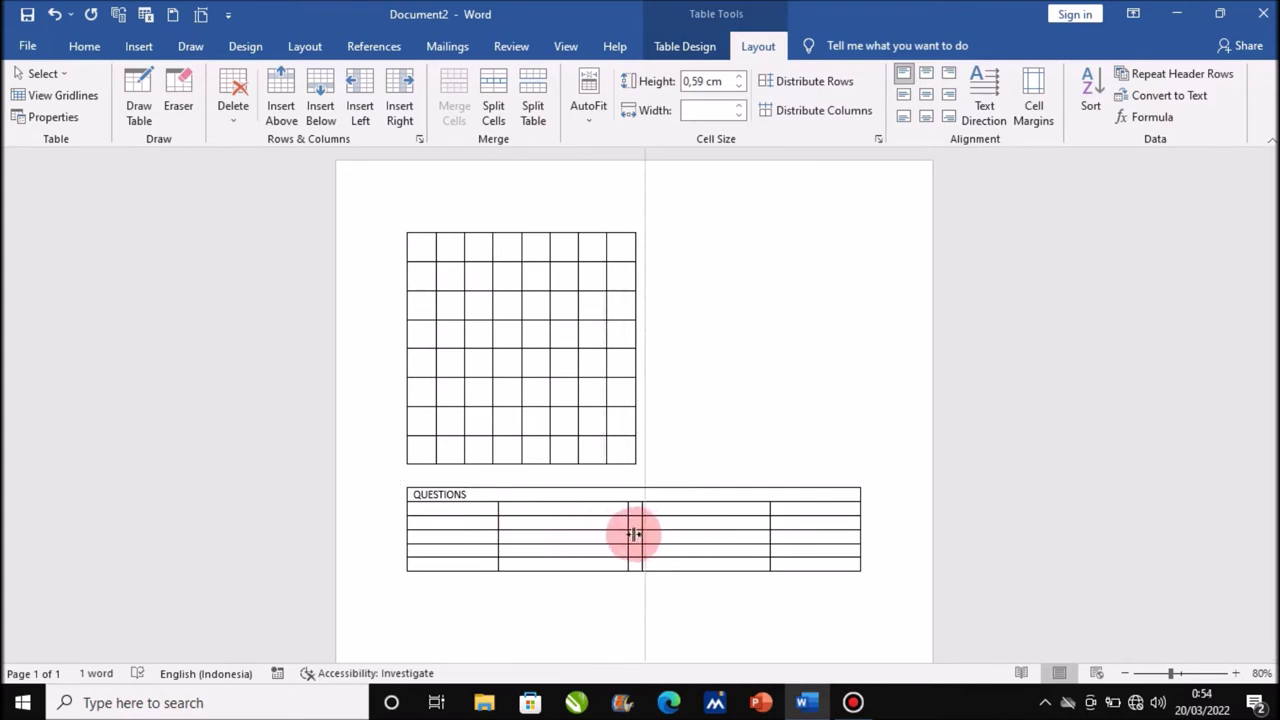
left_click_drag(465, 508, 563, 511)
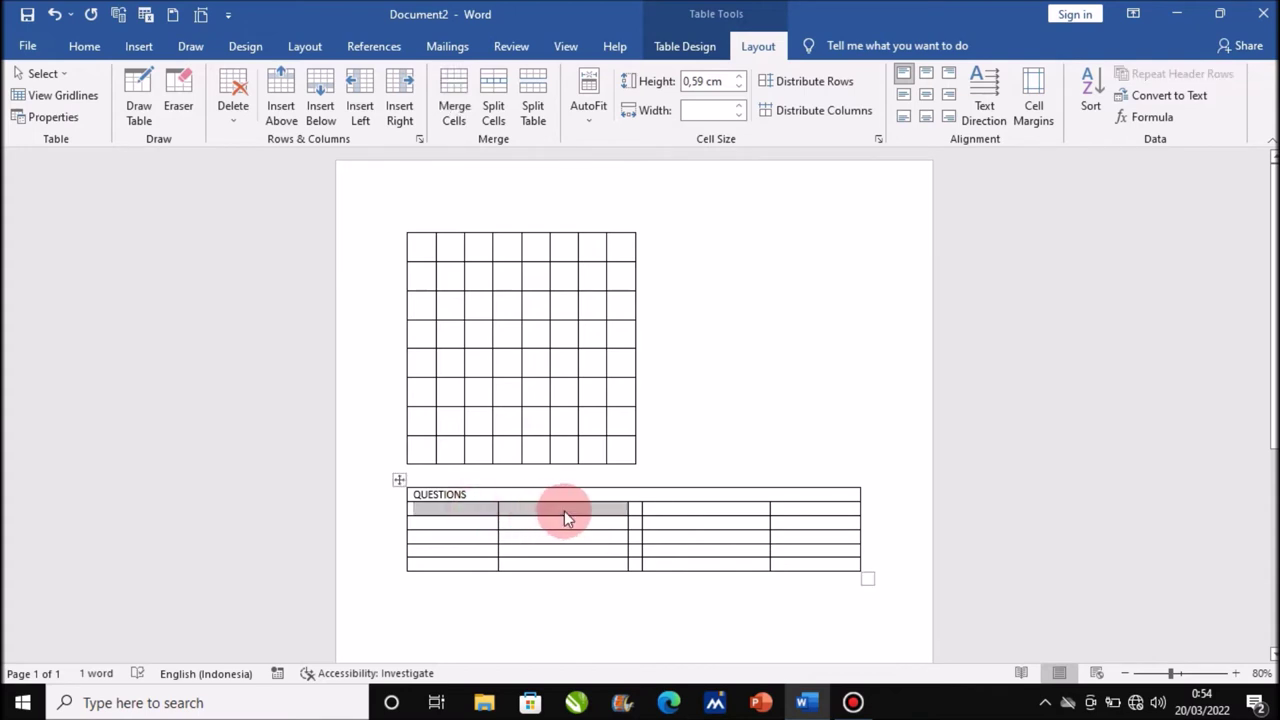
left_click(455, 118)
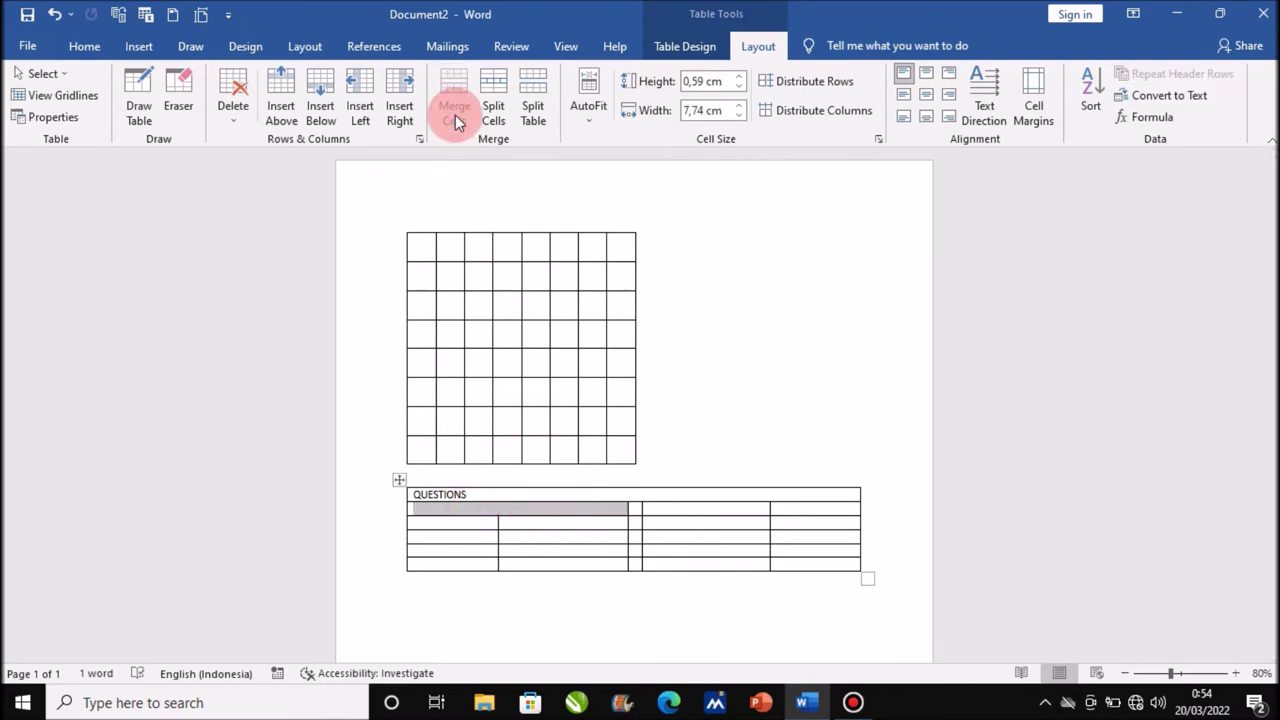
left_click(463, 512)
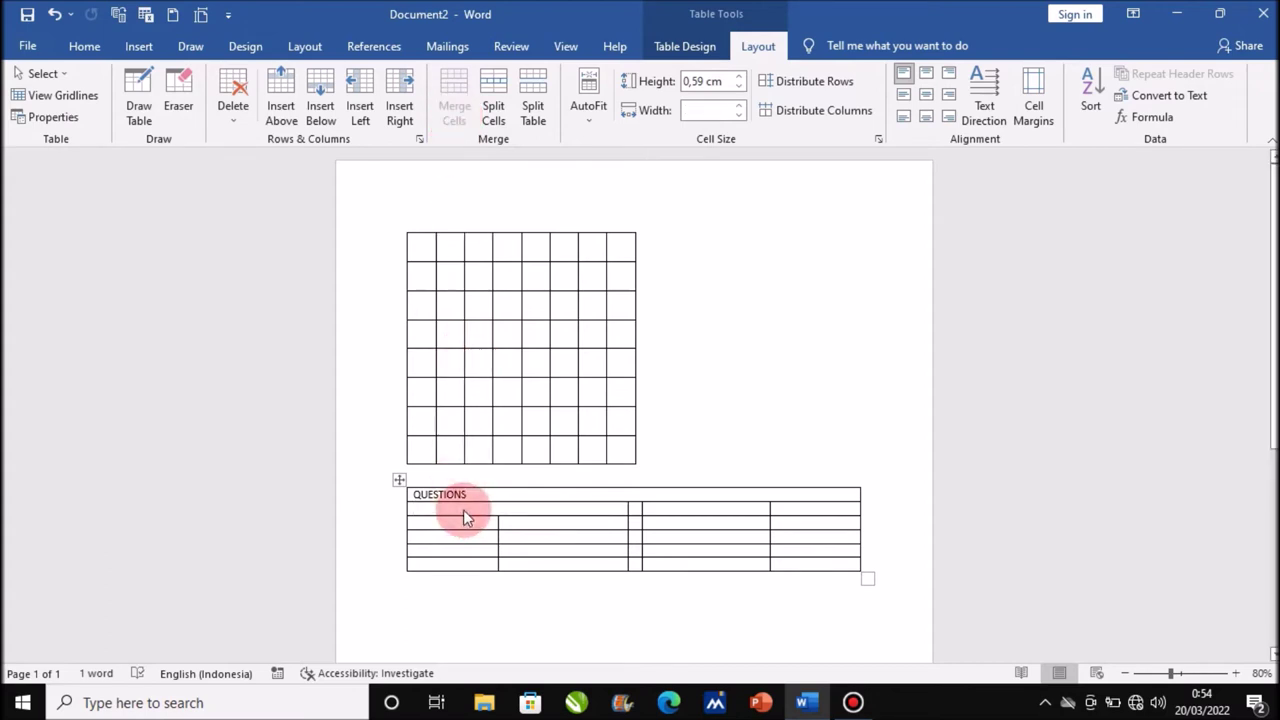
type("ACROSS")
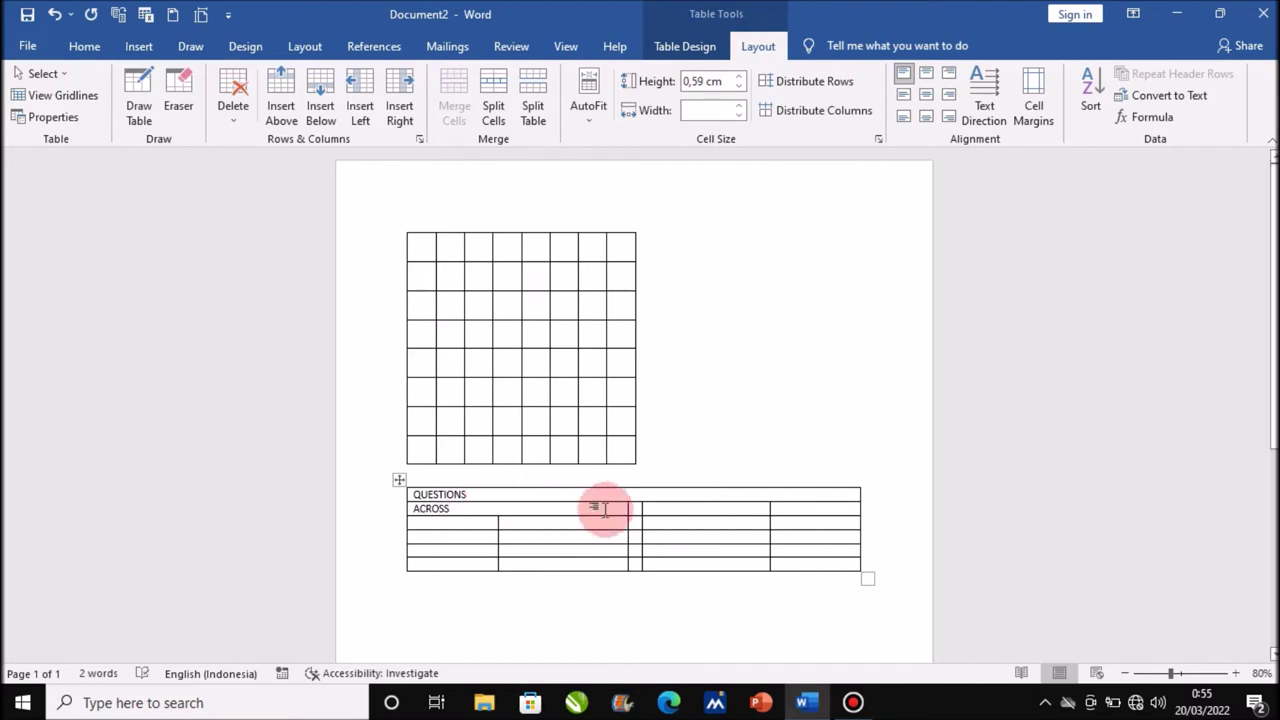
- Merge the two right-hand cells of the ACROSS row, type DOWN, then merge the middle column
left_click(660, 512)
left_click_drag(767, 510, 819, 515)
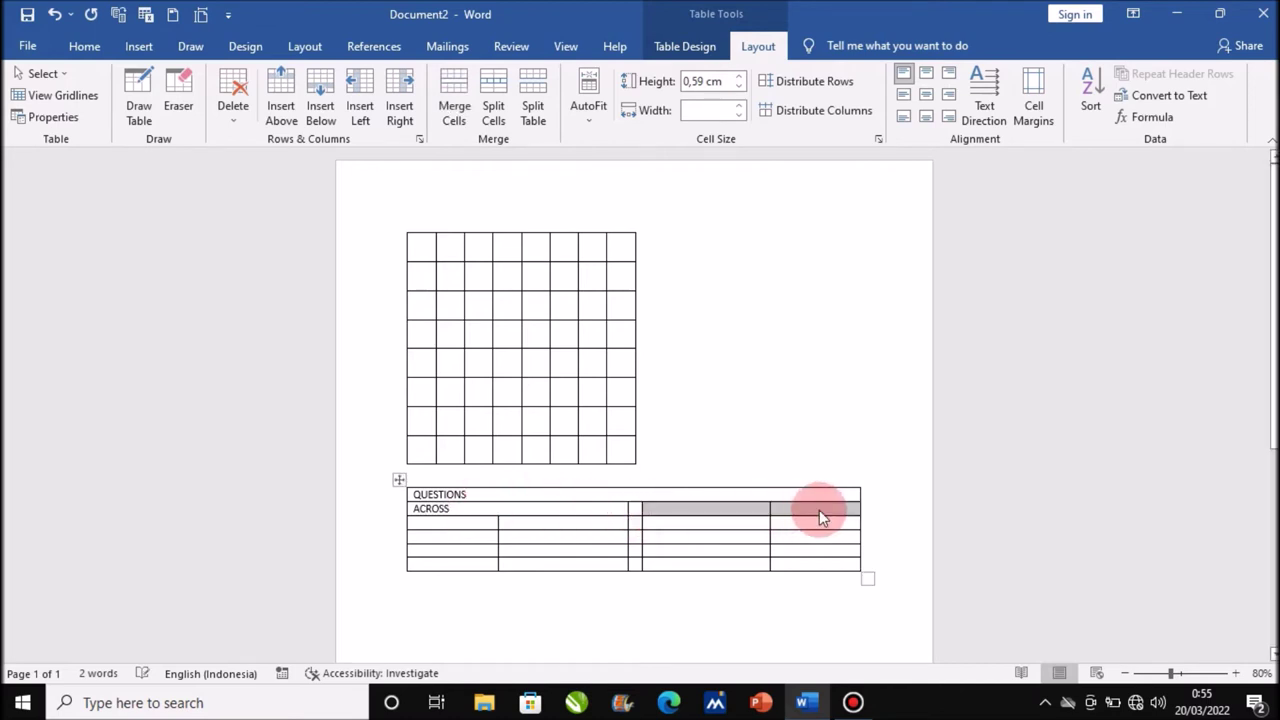
left_click(450, 105)
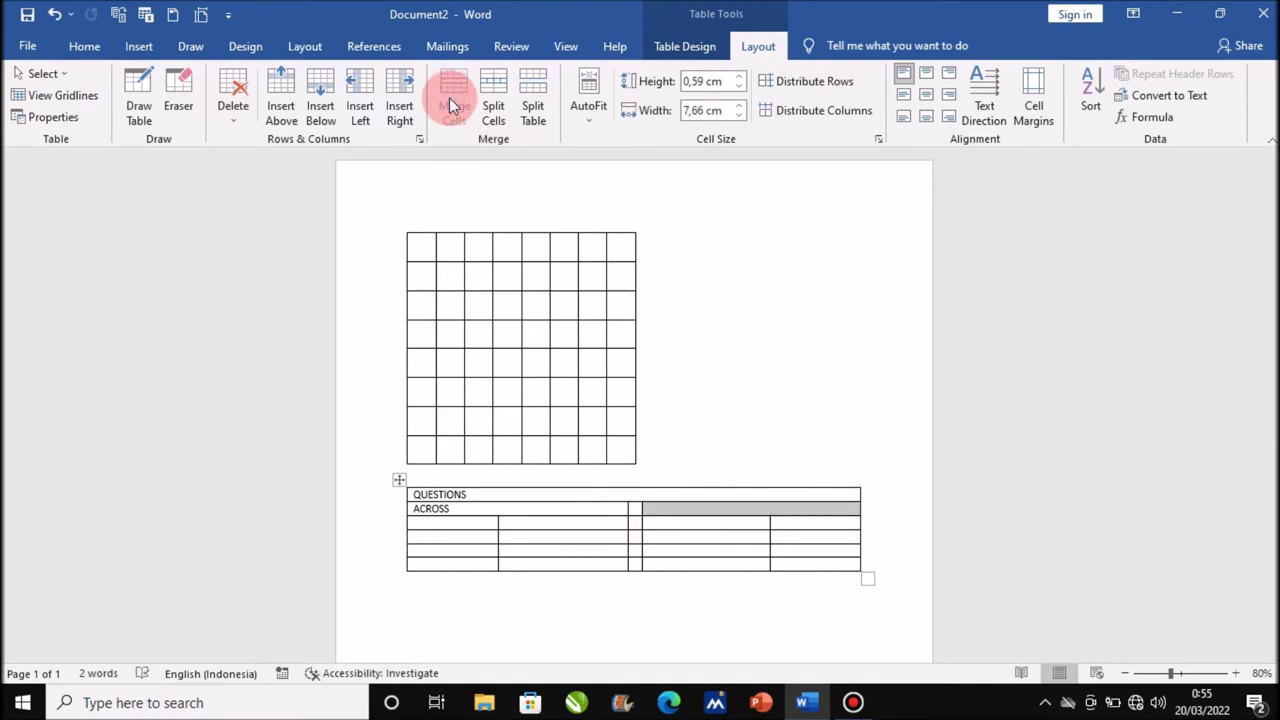
left_click(660, 510)
type("DOWN")
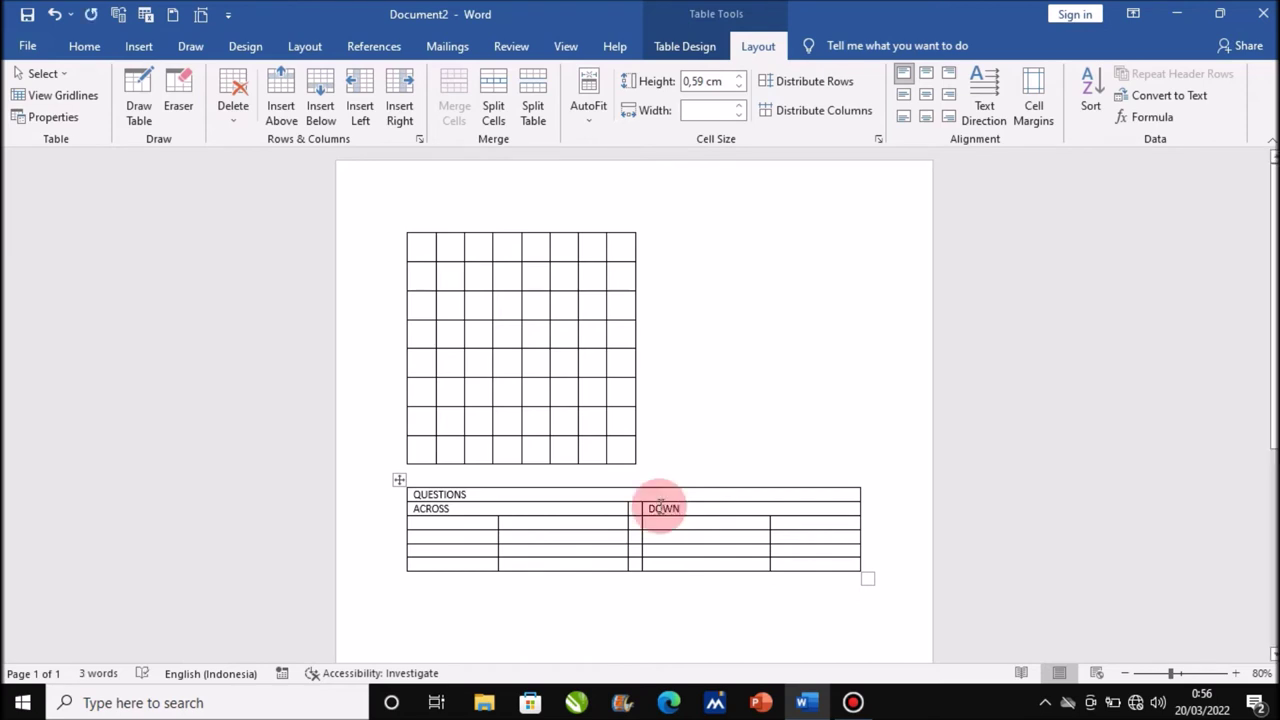
left_click_drag(636, 516, 637, 568)
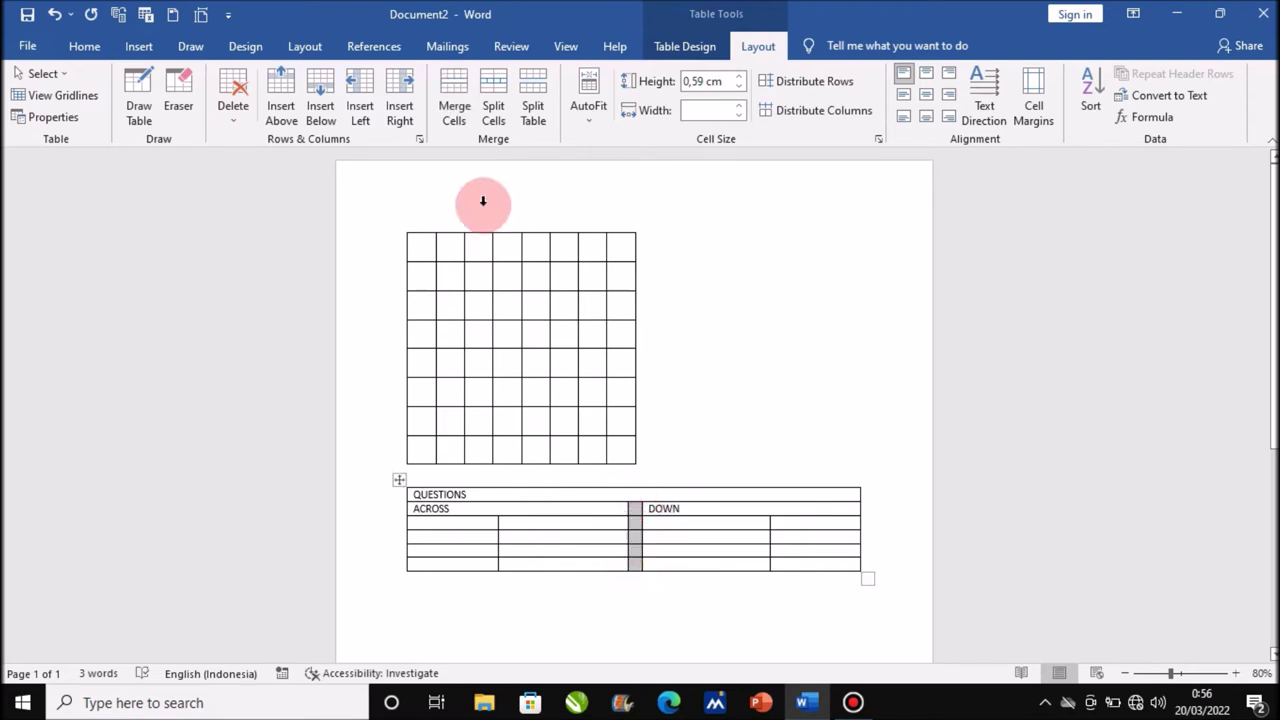
left_click(457, 118)
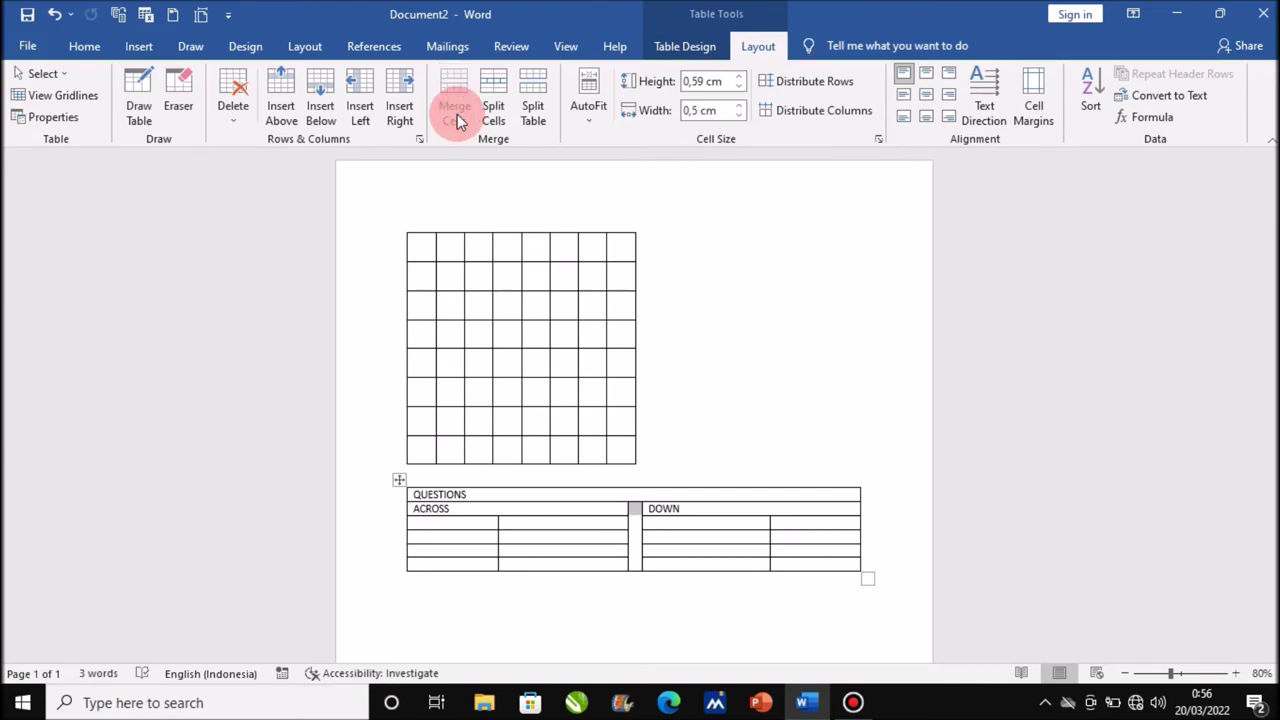
- Narrow the ACROSS and DOWN number columns, then type FI in the grid's first cell
left_click_drag(497, 523, 421, 523)
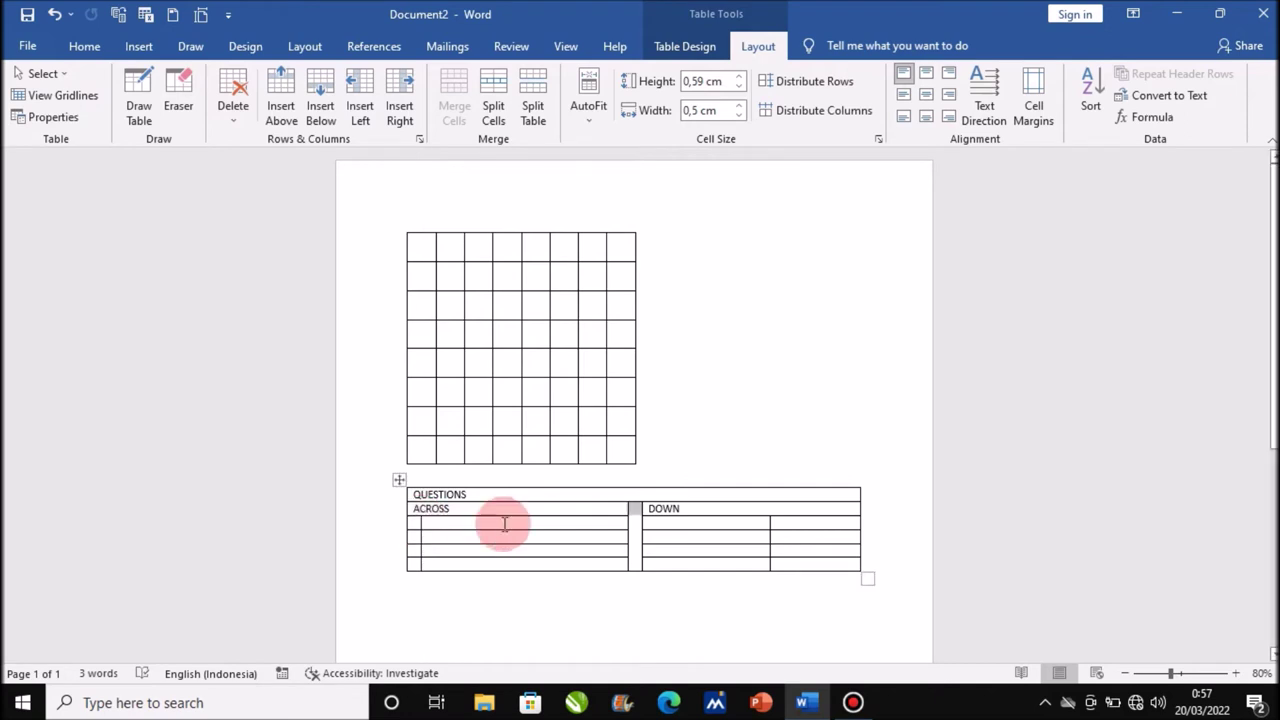
left_click_drag(769, 521, 651, 527)
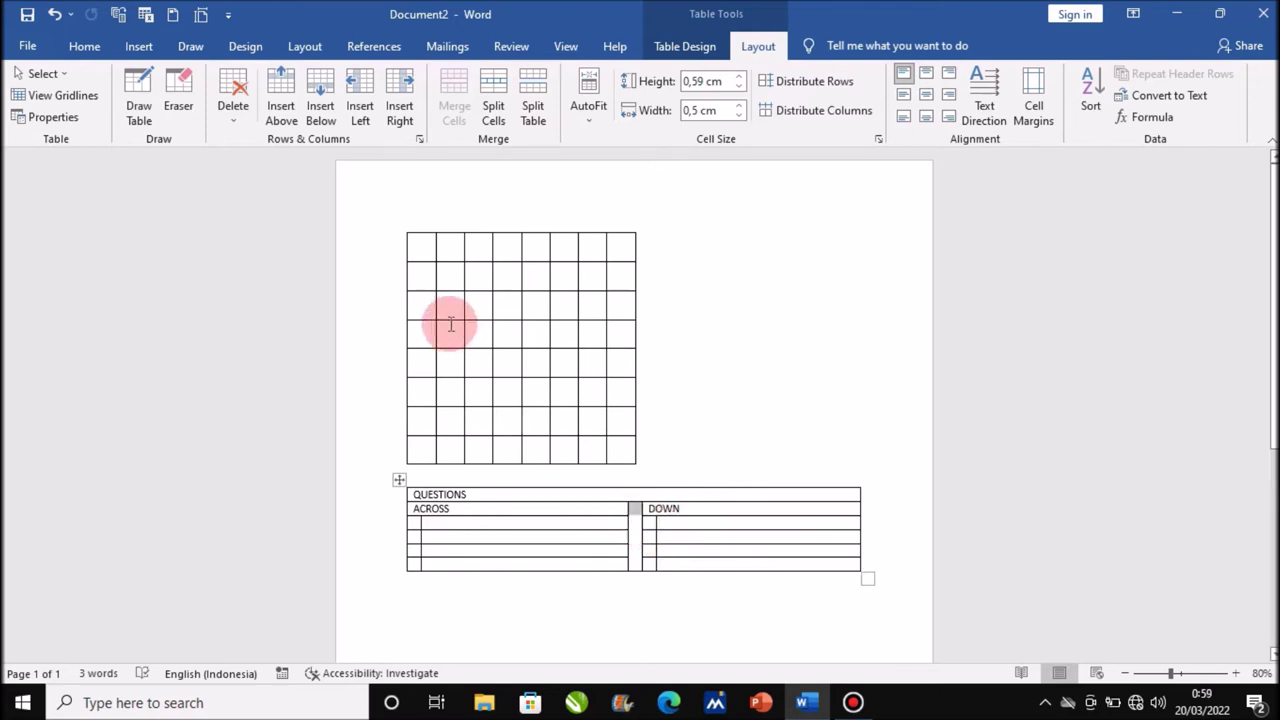
left_click(417, 247)
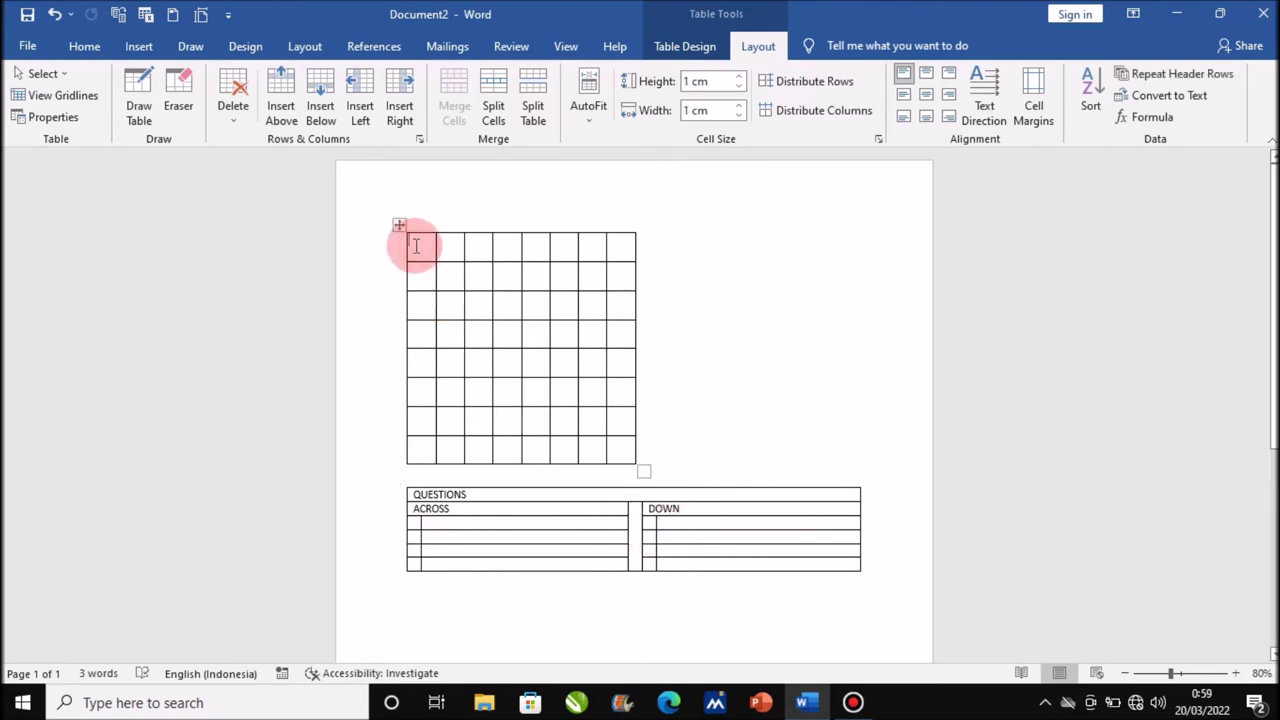
type("F")
type("I")
- Continue typing FISHING across the grid's first row
key("Tab")
type("S")
key("Tab")
type("H")
left_click(413, 243)
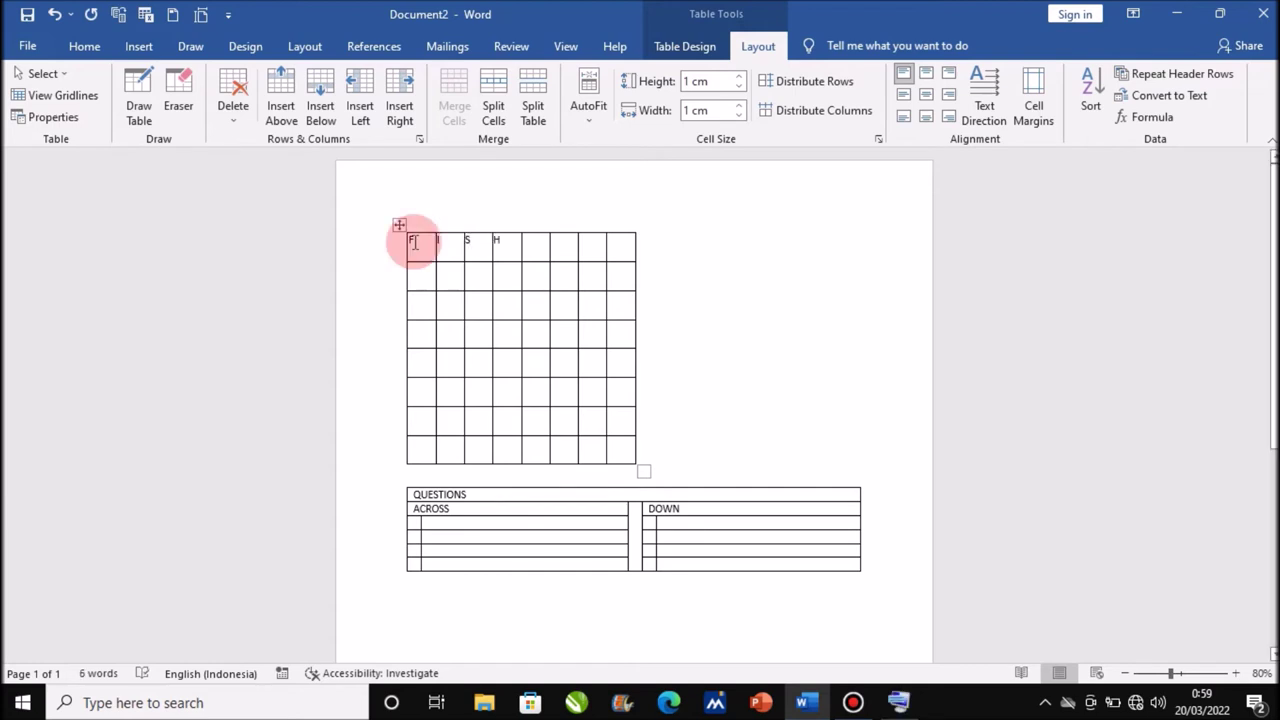
type("I")
key("Tab")
type("N")
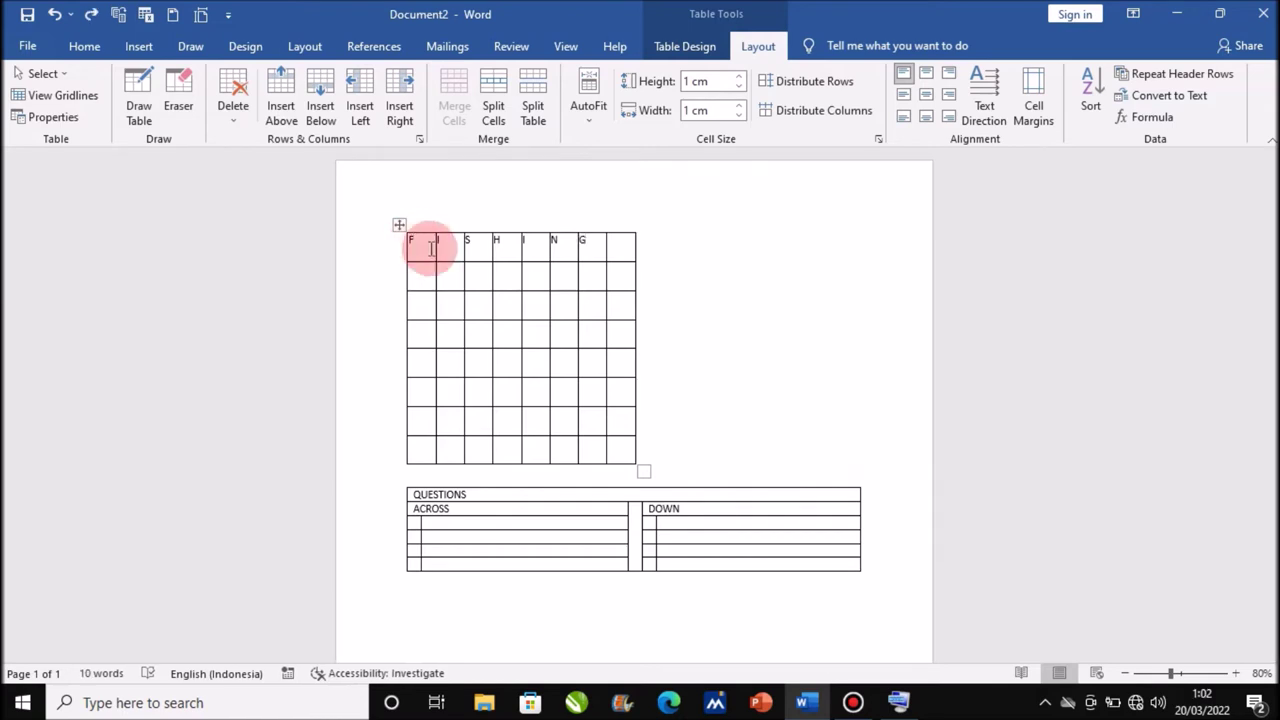
- Spell SHORE down the column starting from the S of FISHING
left_click(478, 268)
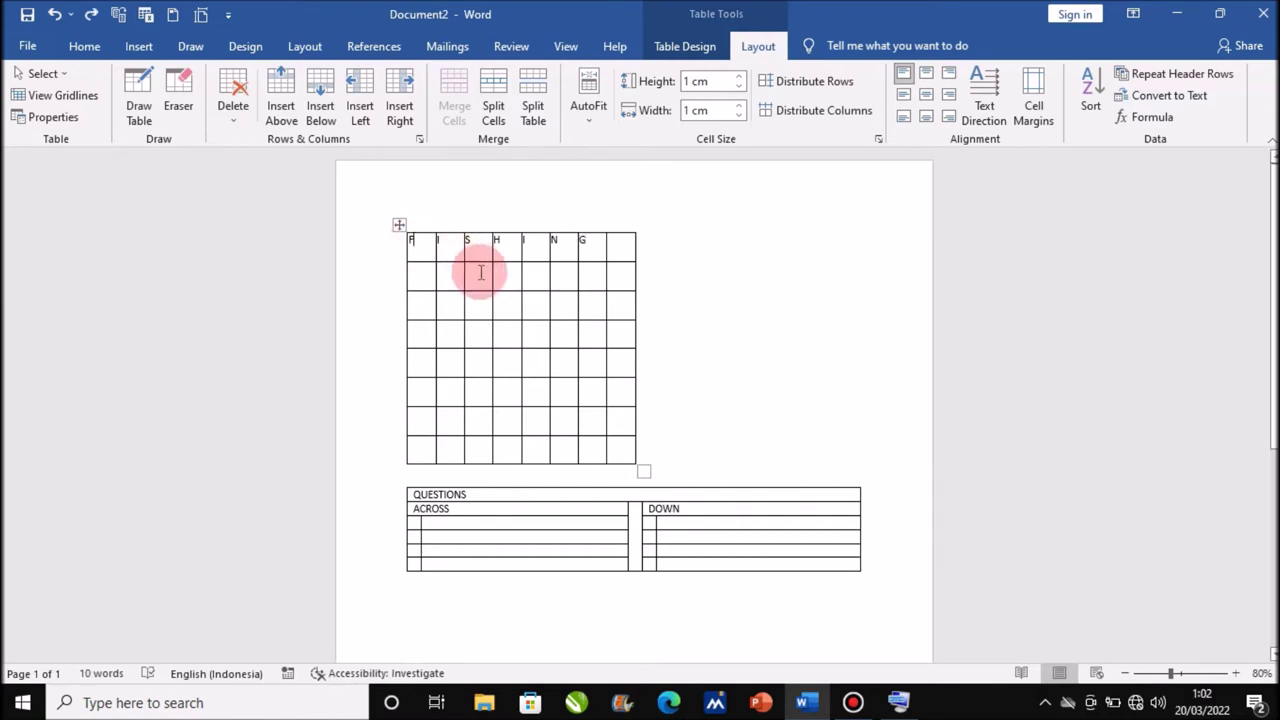
type("H")
key("Down")
type("O")
key("Down")
type("R")
type("E")
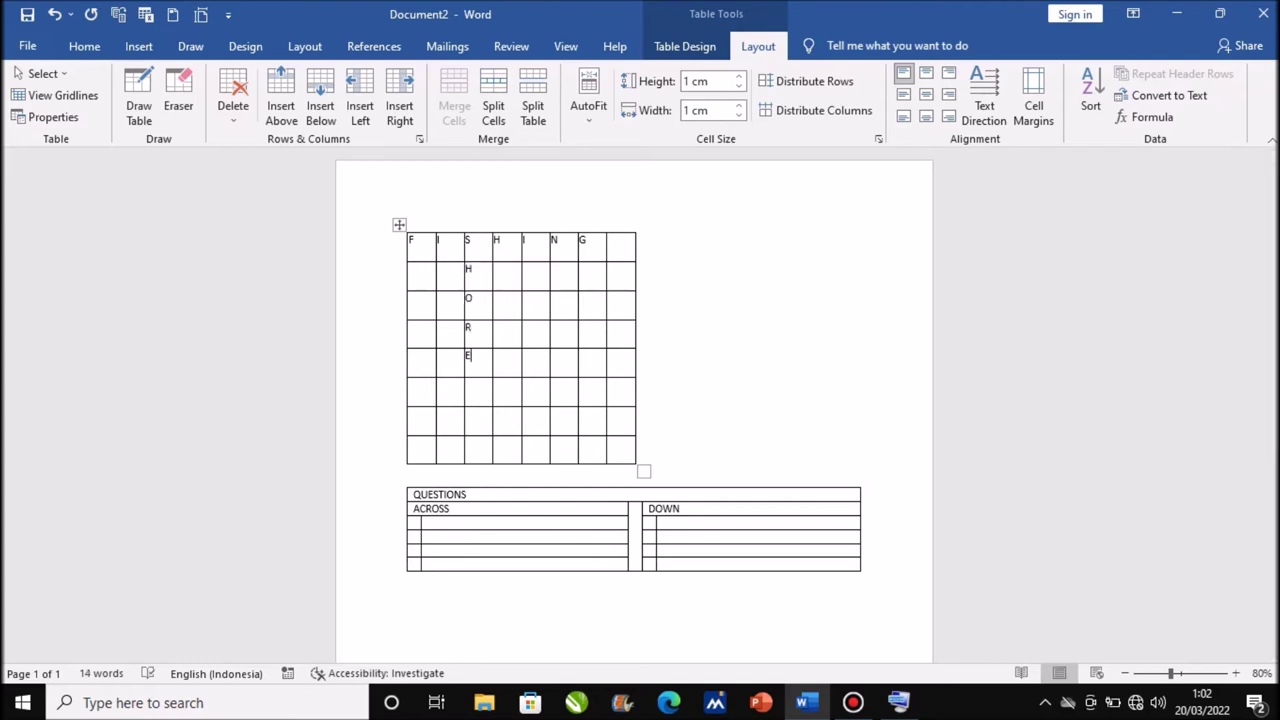
- Spell MOLLUSK across row 3 through the O of SHORE
left_click(452, 308)
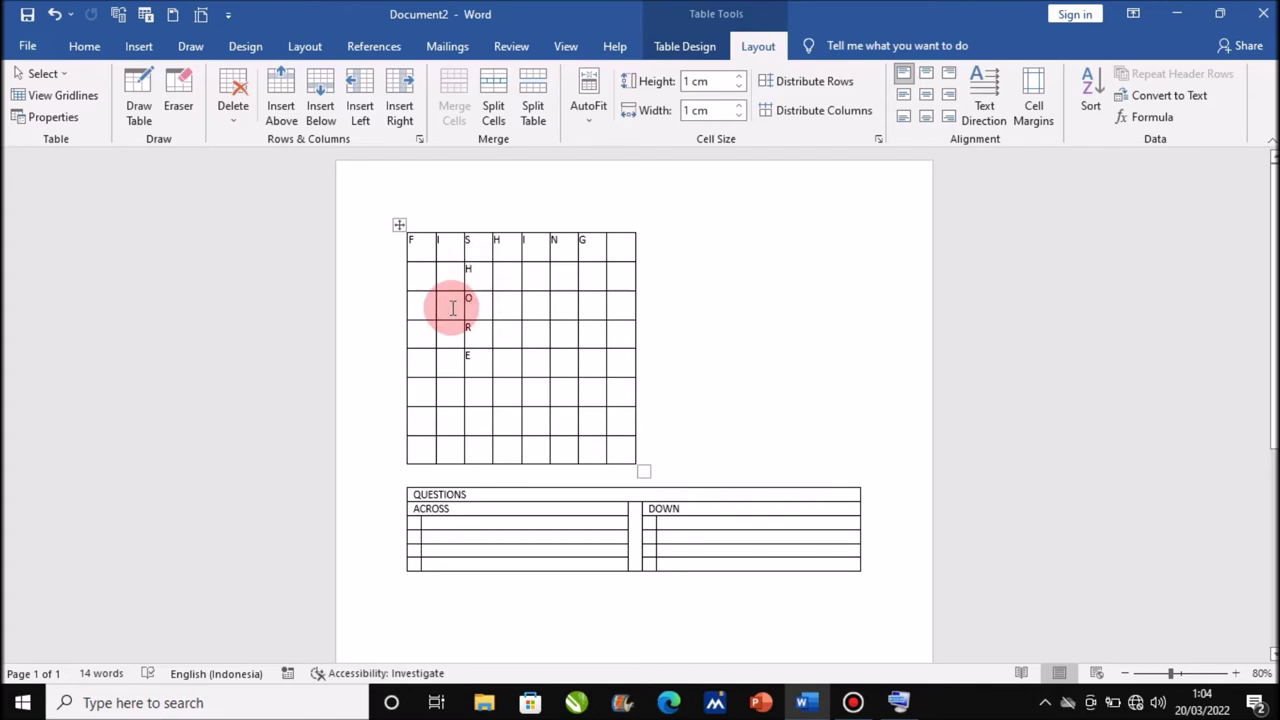
type("M")
key("Right")
key("Right")
key("Right")
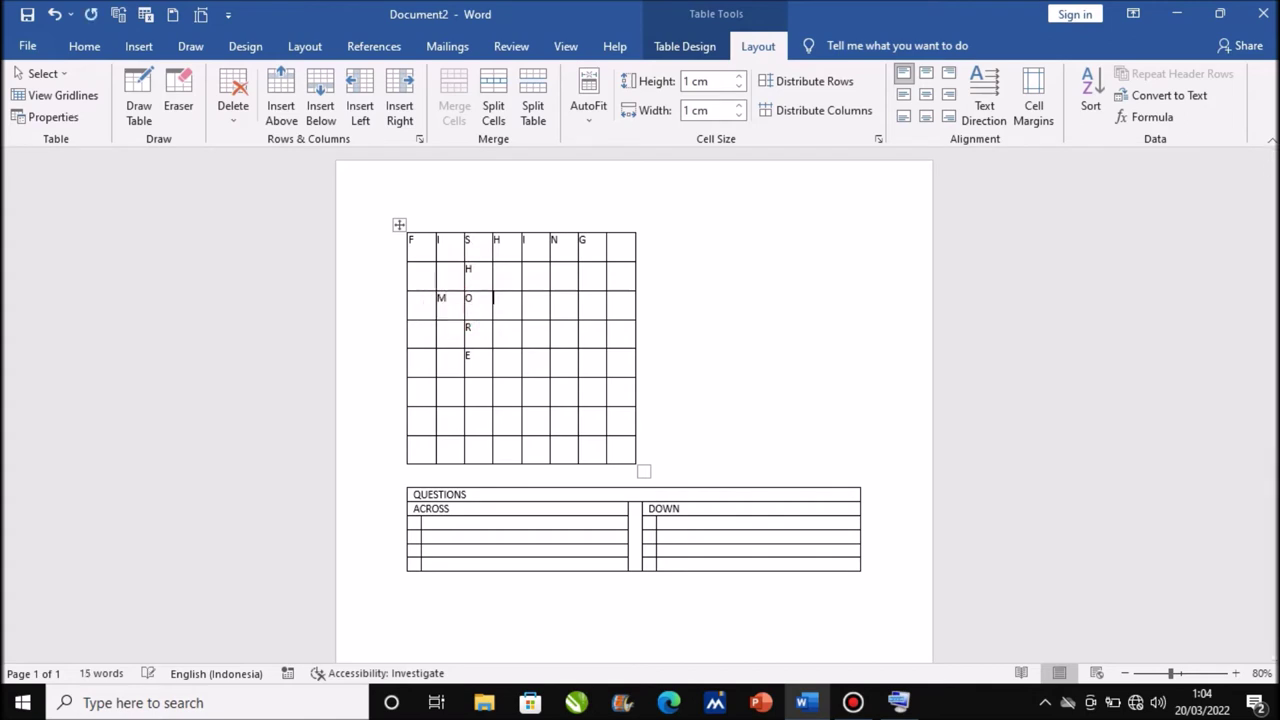
type("LL")
key("Right")
type("U")
key("Right")
type("K")
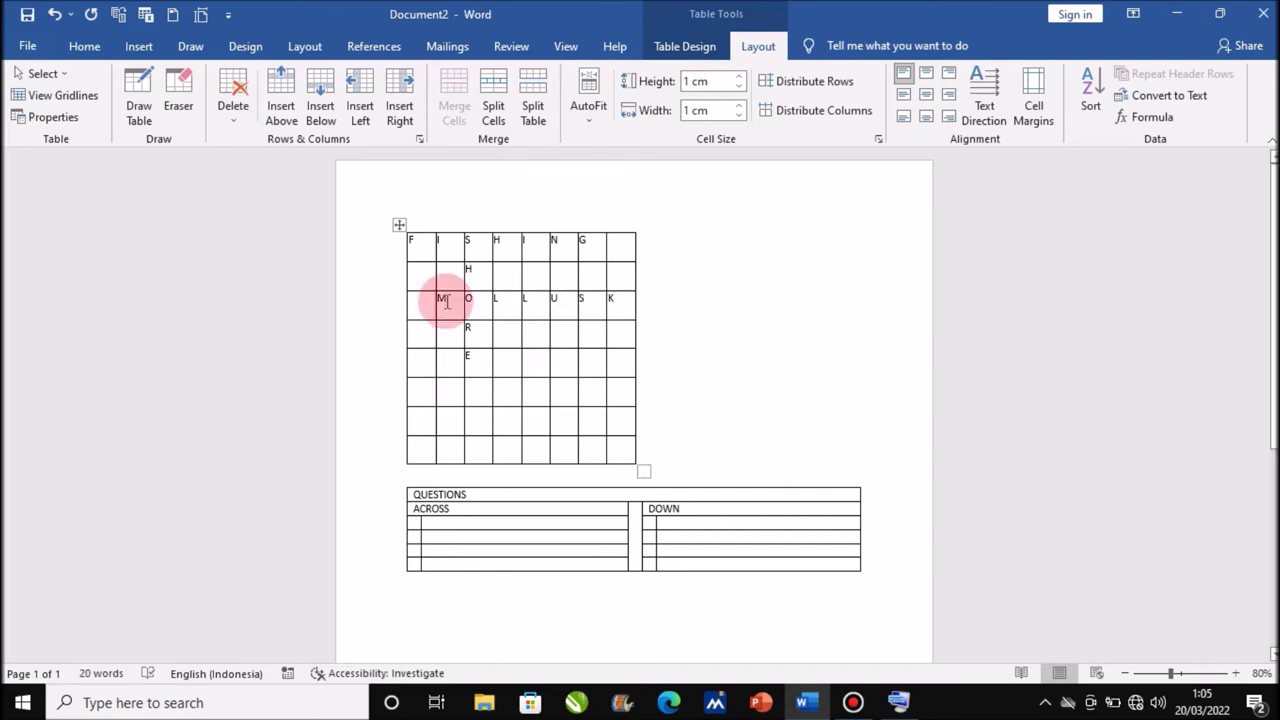
- Add an A below the N to begin NAUTICAL down
left_click(552, 267)
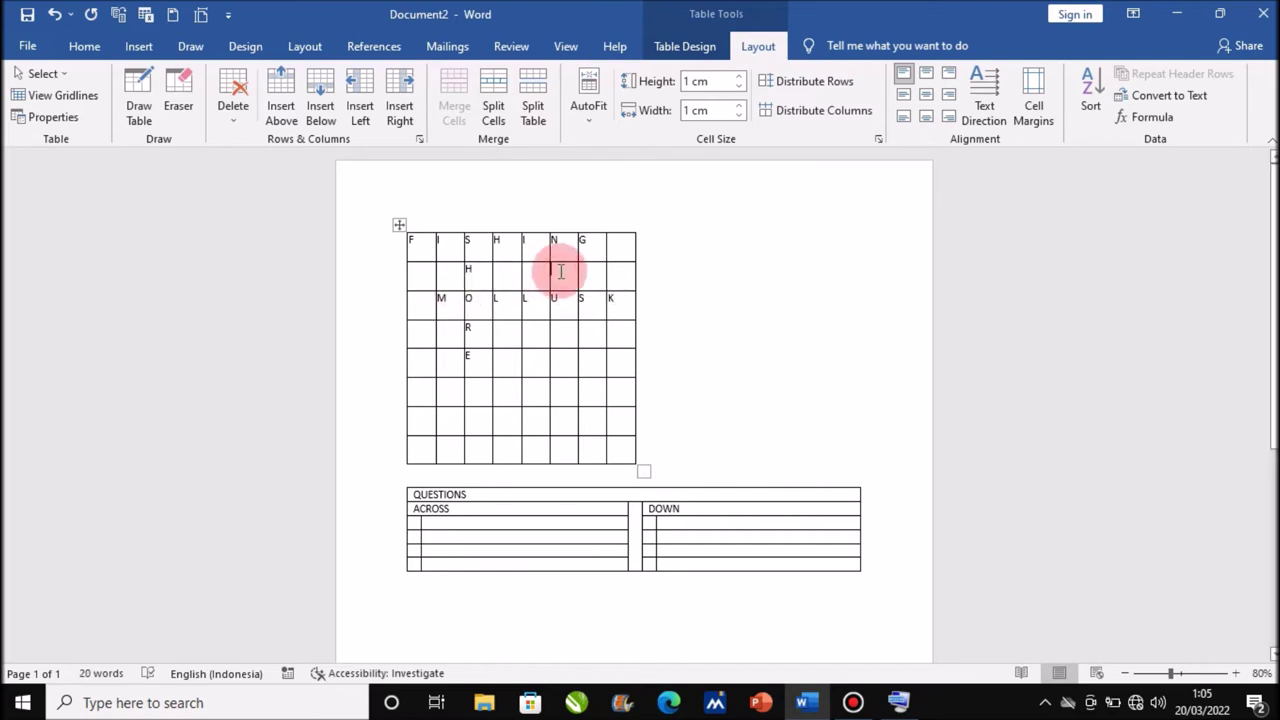
type("A")
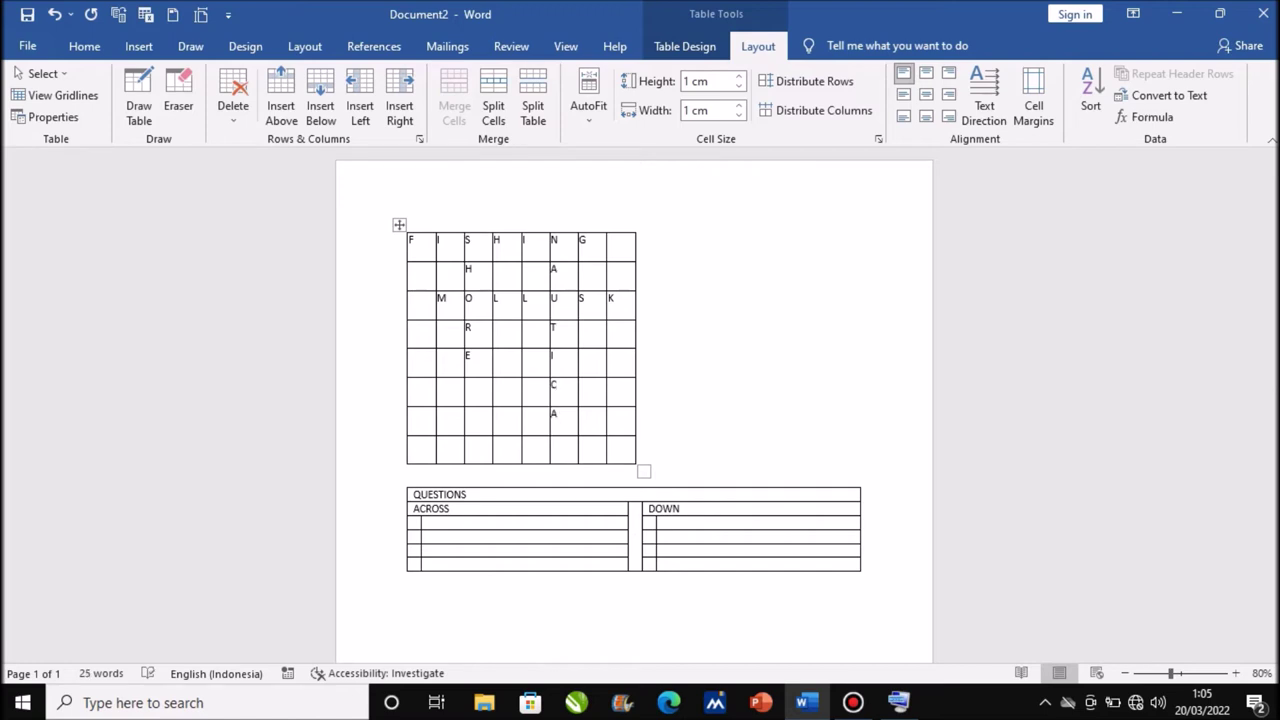
left_click(618, 330)
- Complete KEEP down below the K and place the T and D of TIDE in row 5
type("E")
key("Down")
type("E")
key("Down")
left_click(541, 350)
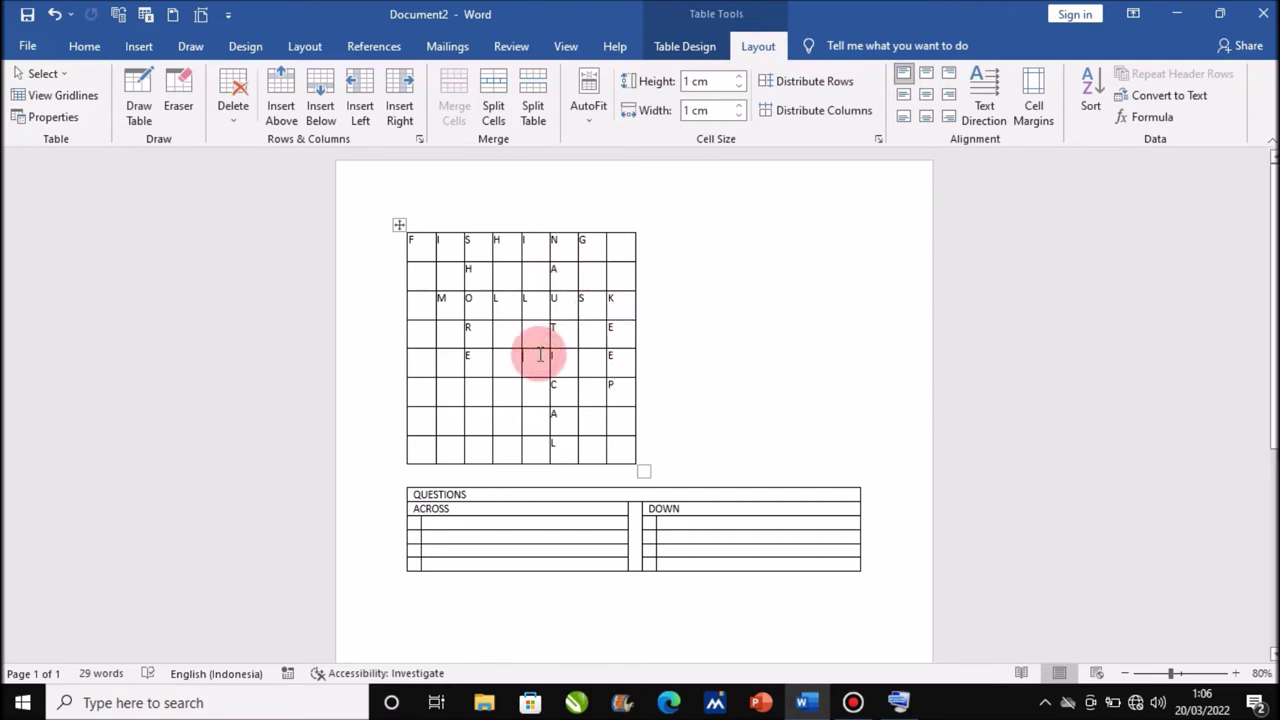
type("T")
type("D")
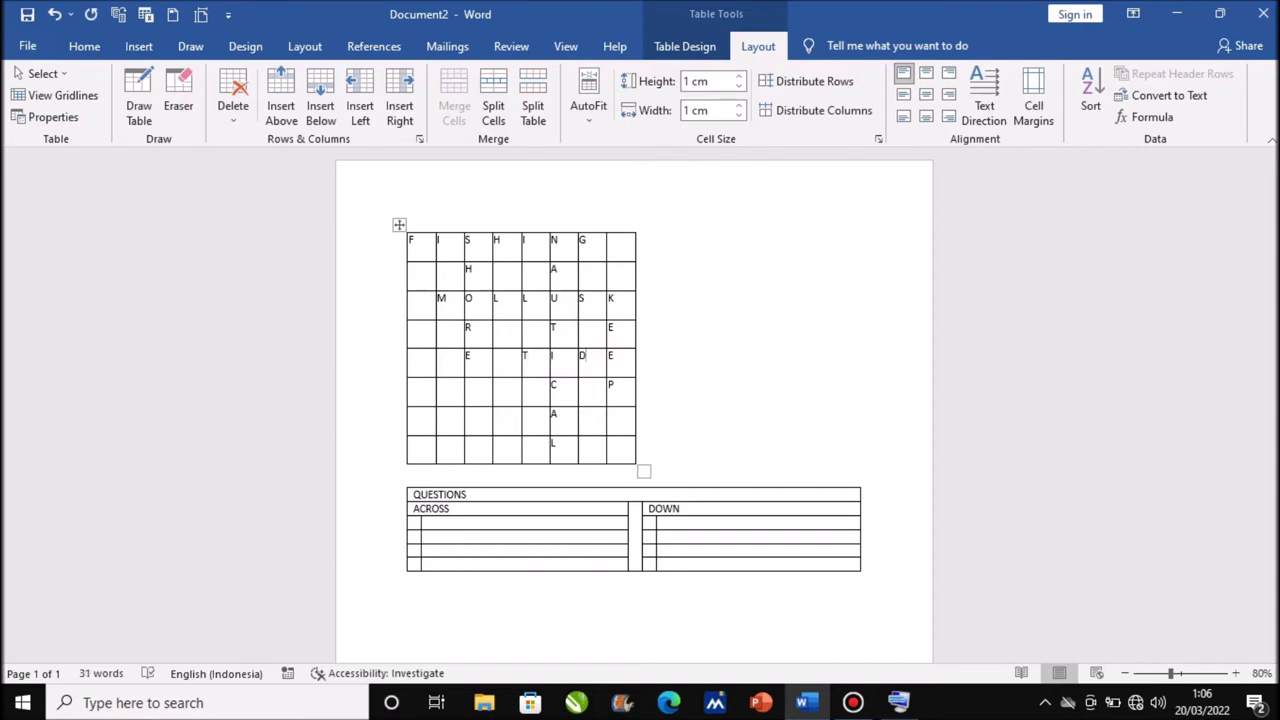
- Add R and TU in the grid's first column for TRUCK and RUE
left_click(425, 364)
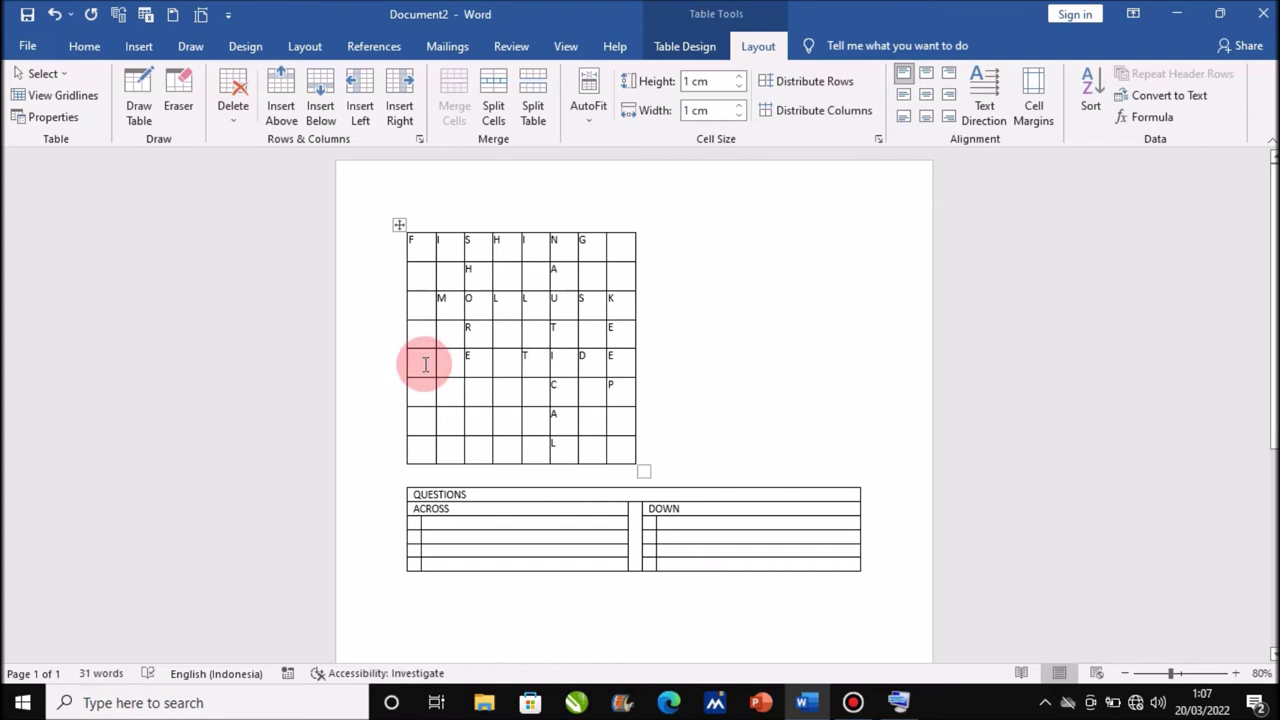
type("R")
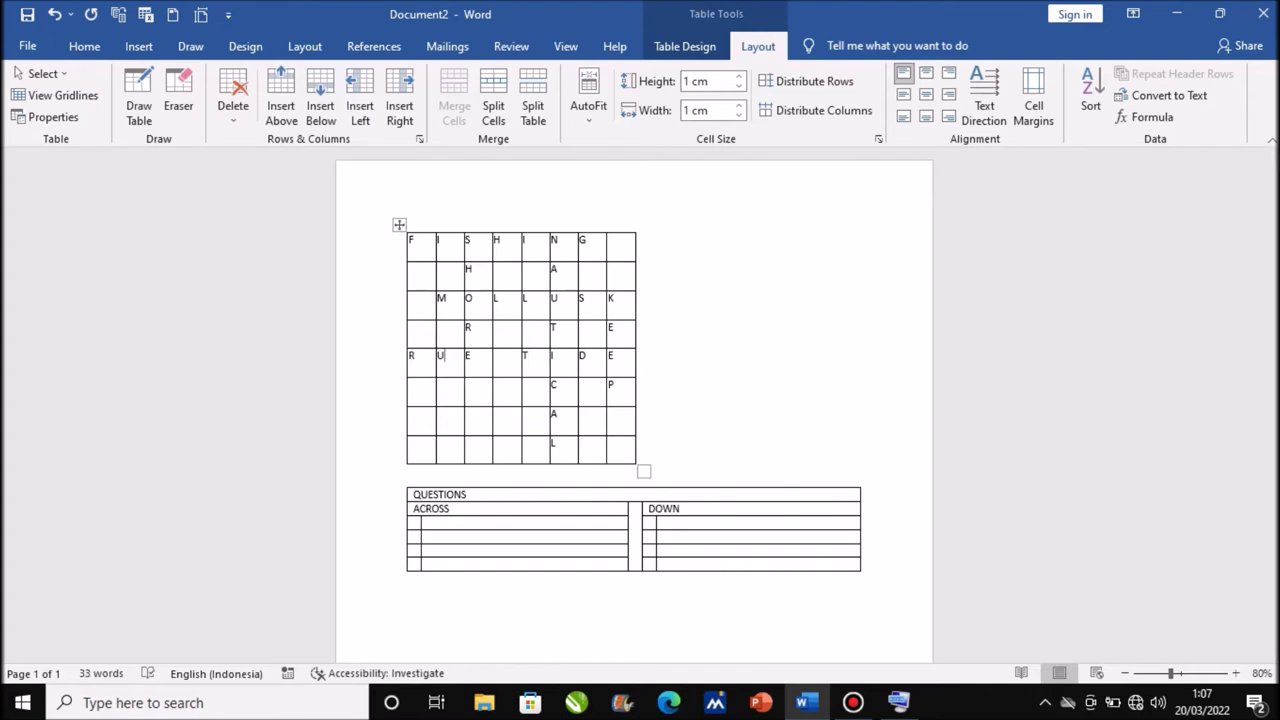
left_click(416, 334)
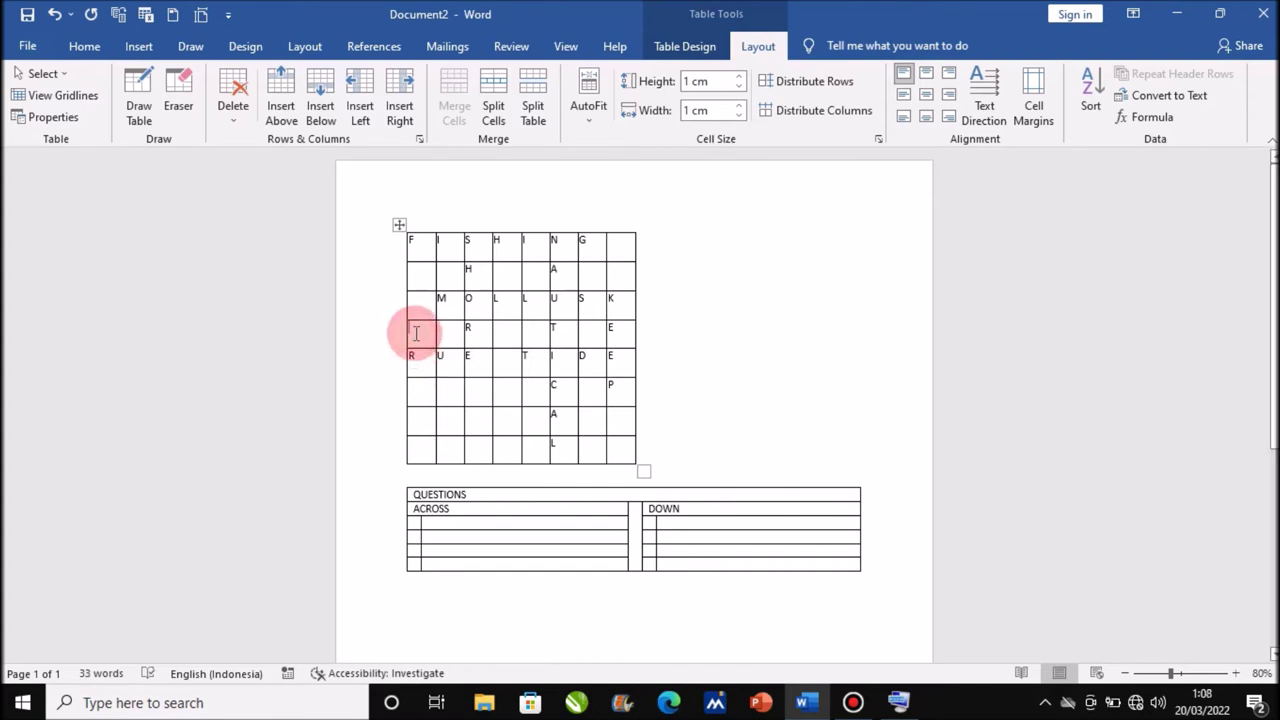
type("T")
type("U")
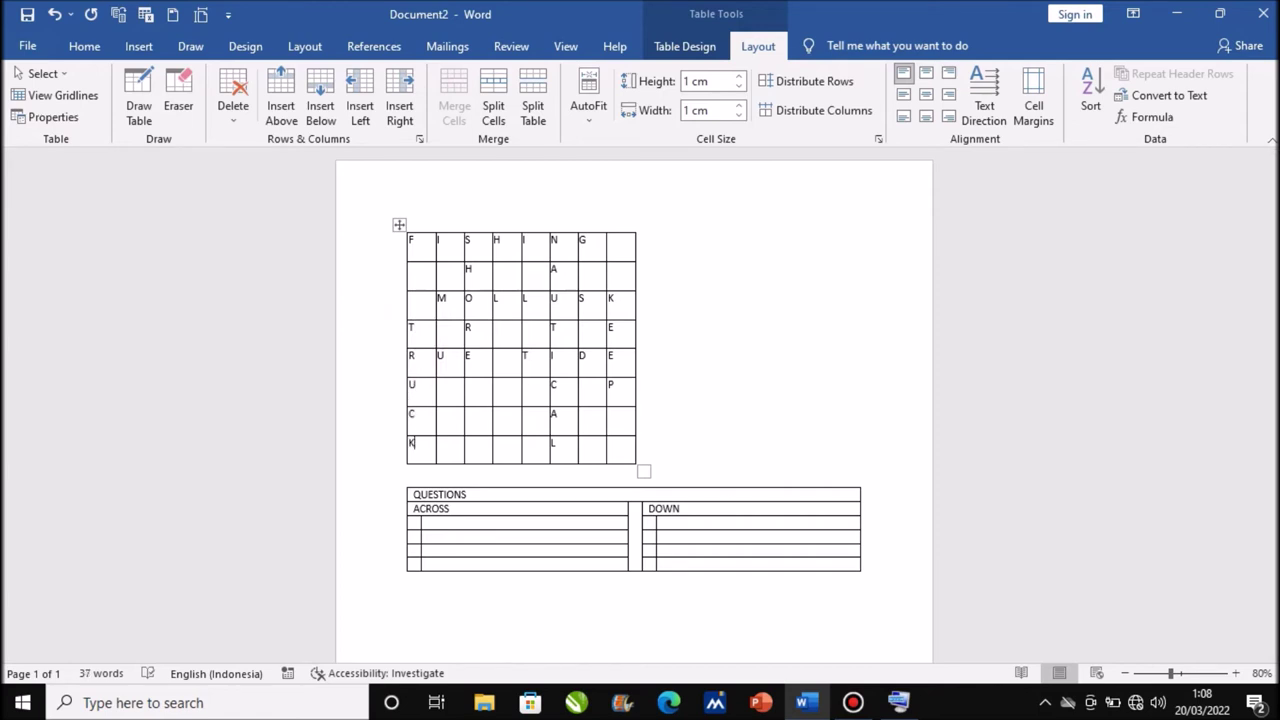
- Spell COASTAL across row 7 and add an A above the S in row 6
left_click(448, 418)
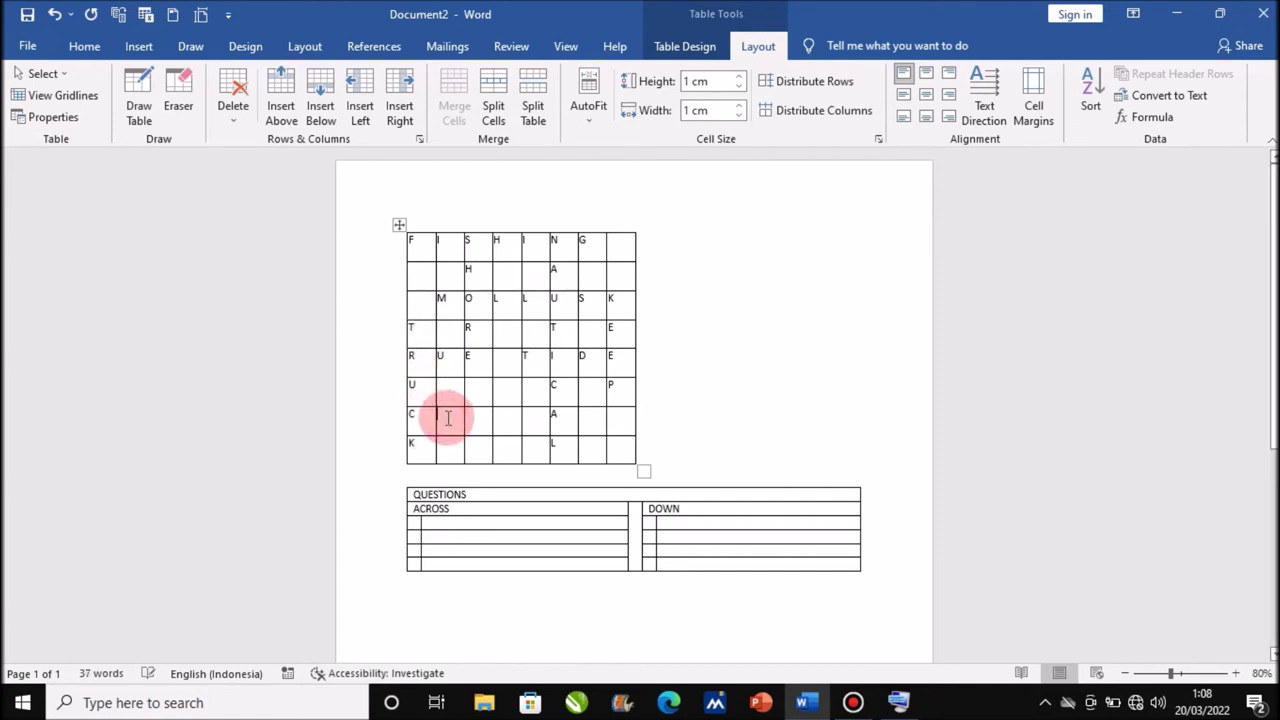
type("O")
key("Right")
type("A")
key("Right")
type("S")
key("Right")
key("Right")
type("L")
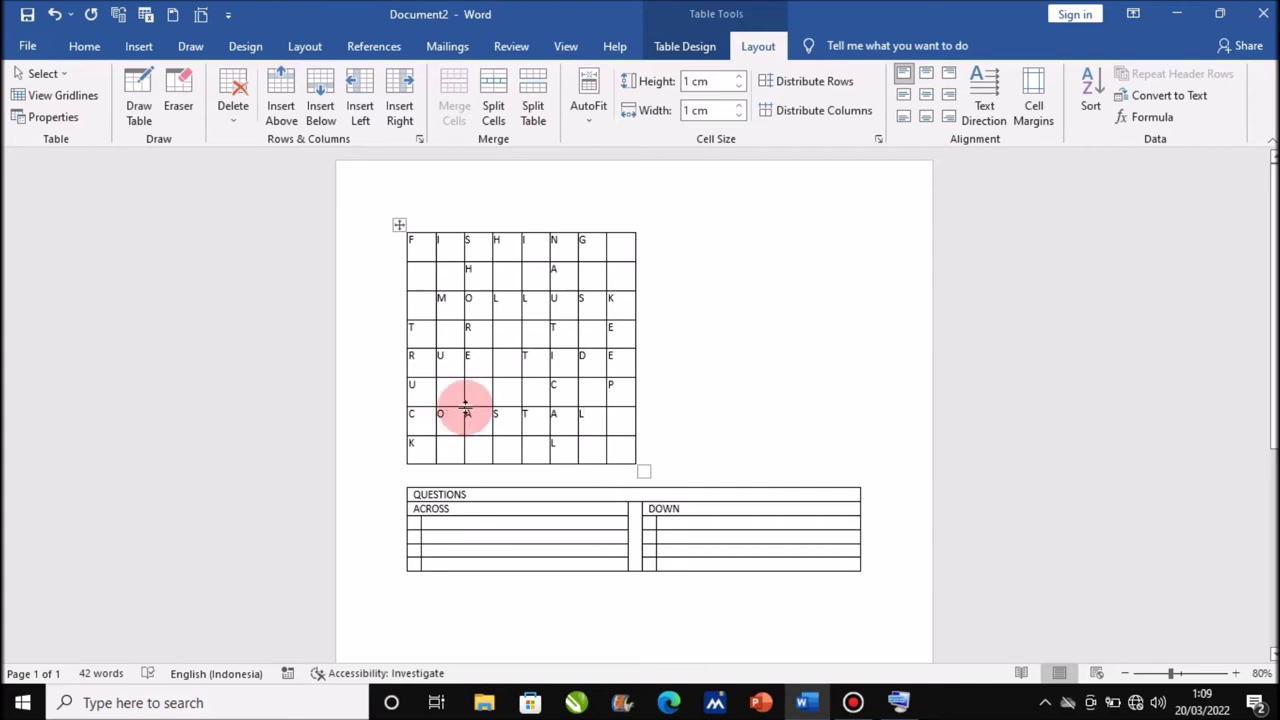
left_click(516, 388)
type("A")
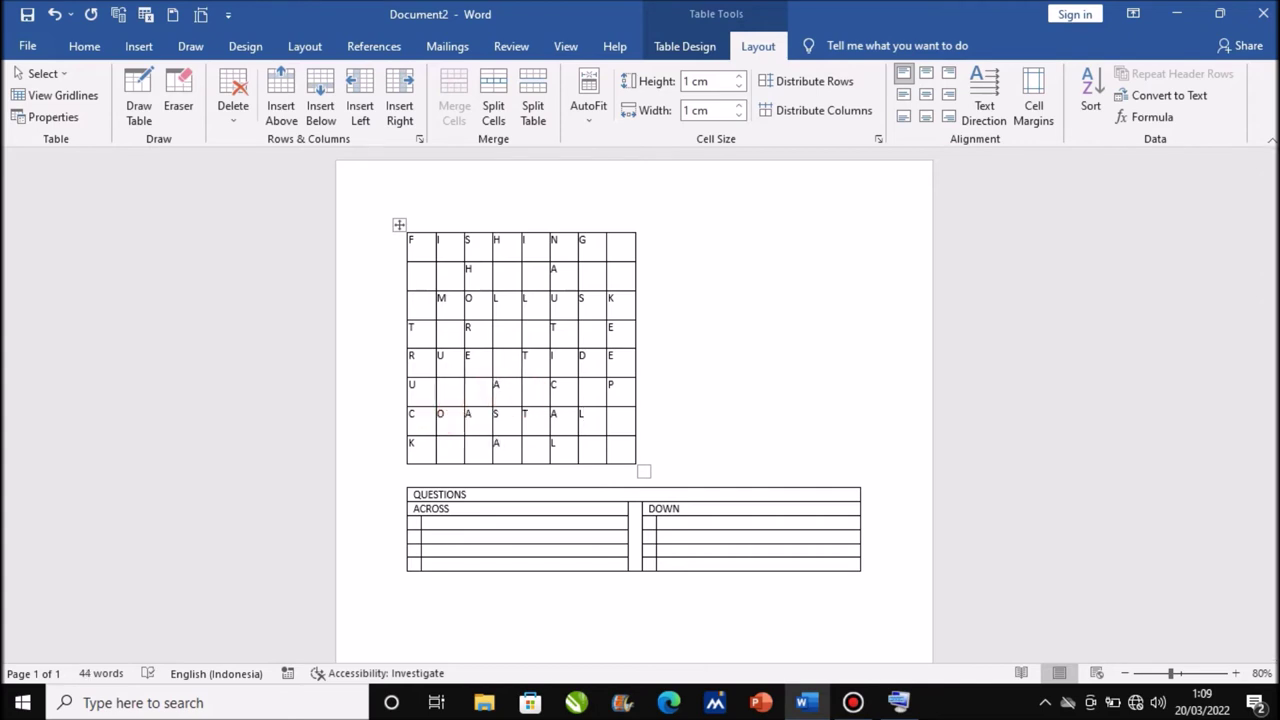
left_click(609, 245)
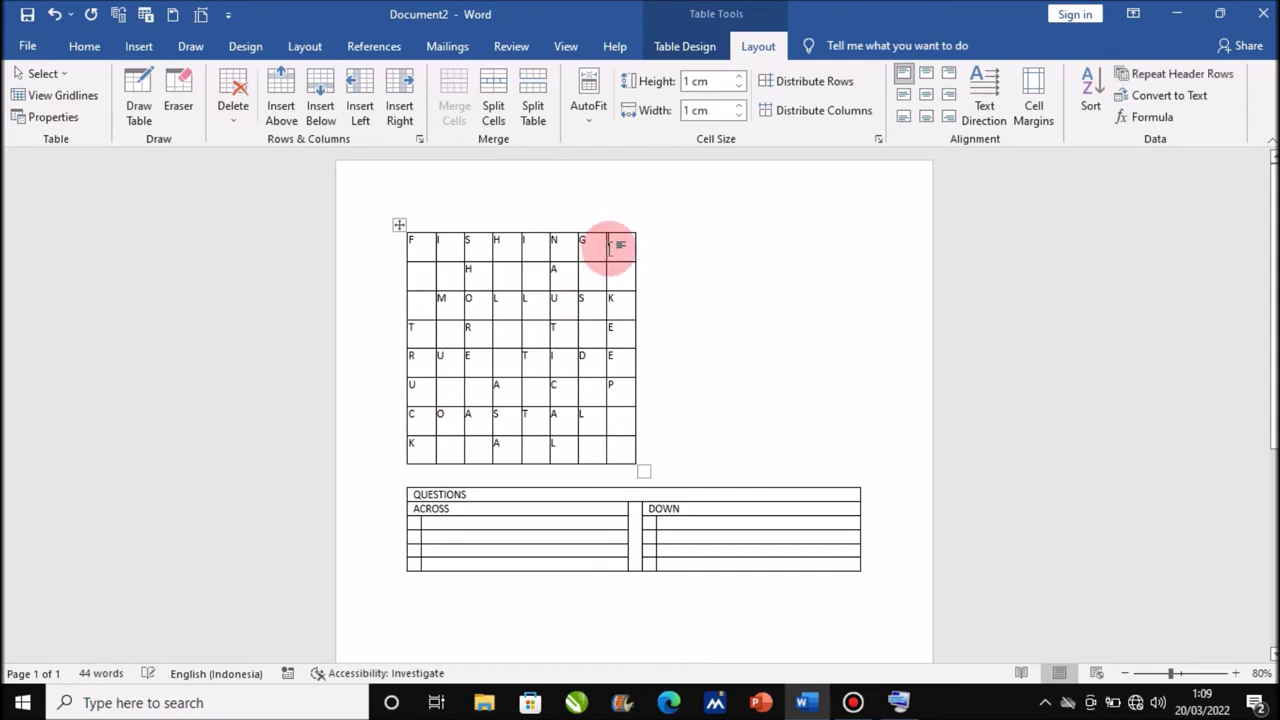
- Shade the top-right grid cell and the blocked row-2 cells black
left_click(673, 50)
left_click(740, 120)
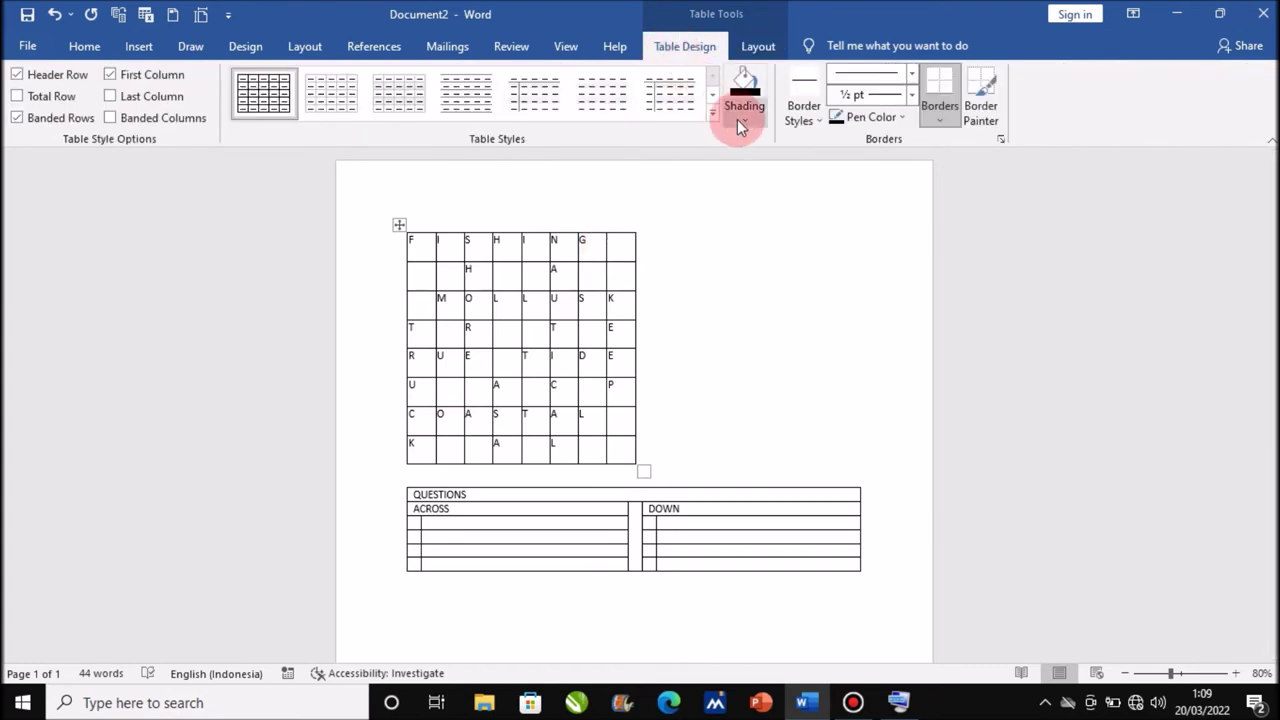
left_click(748, 159)
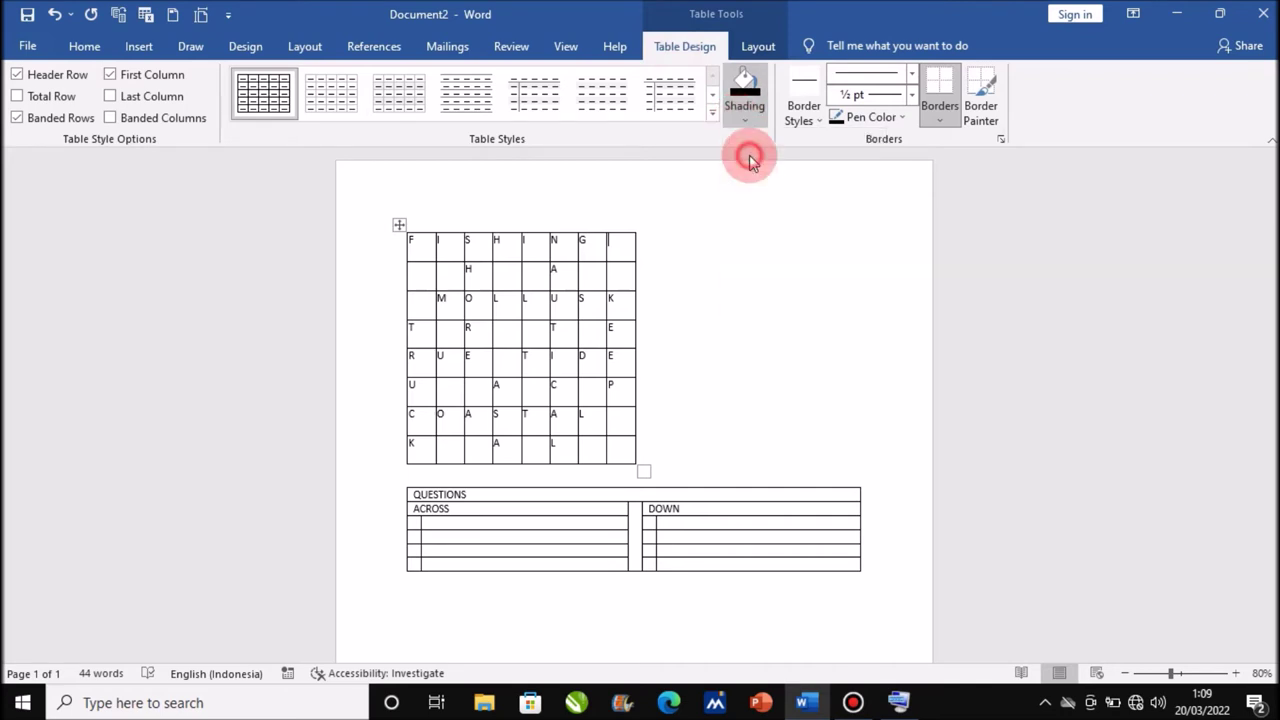
left_click(620, 277)
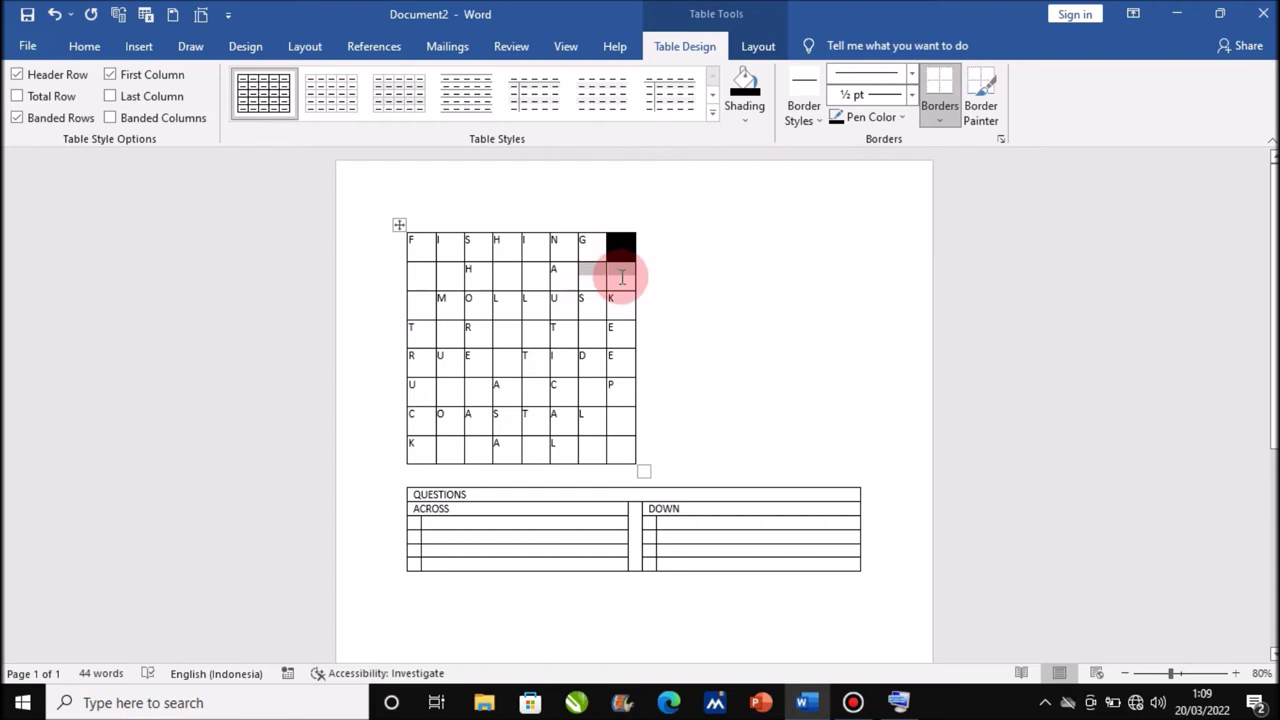
left_click(744, 120)
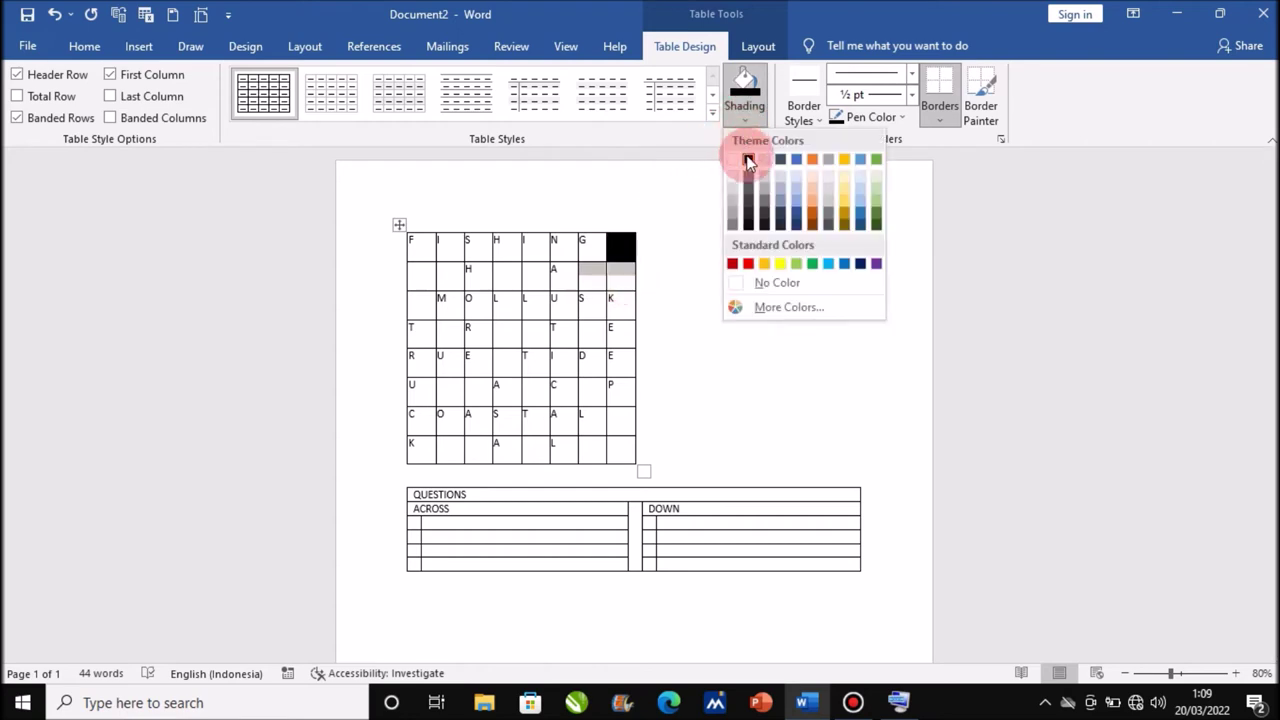
left_click(749, 160)
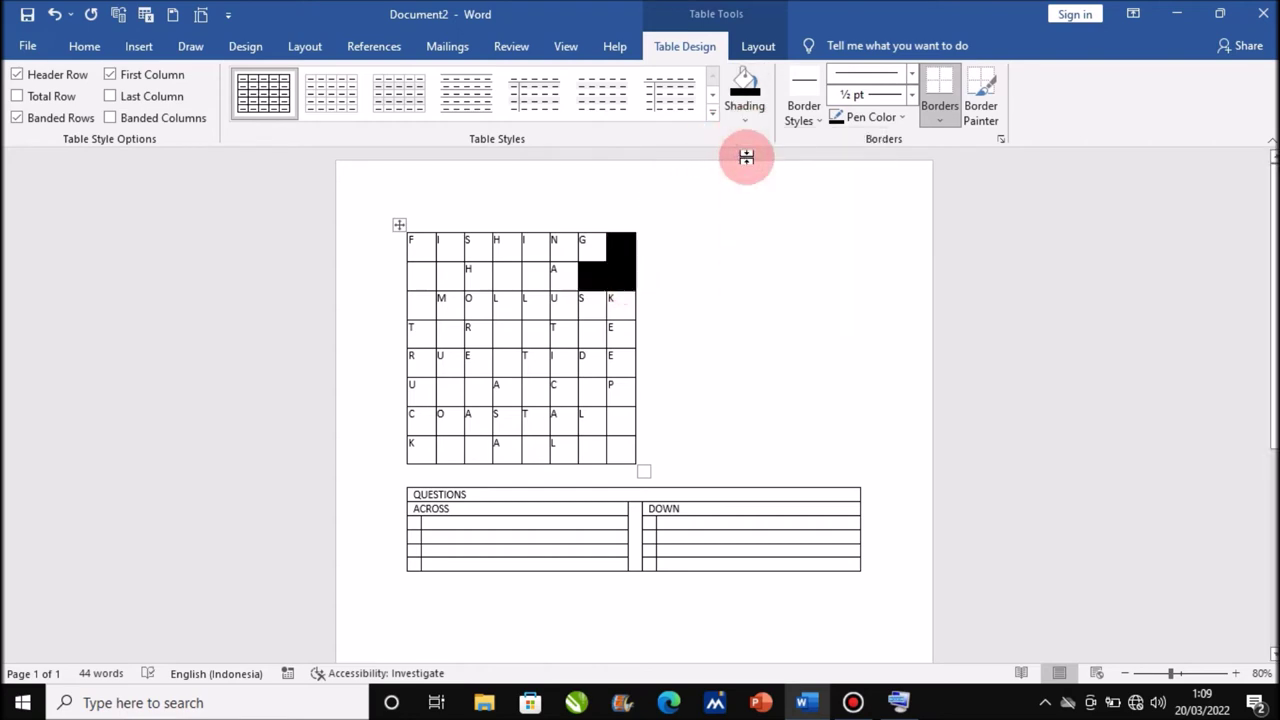
left_click_drag(506, 267, 535, 278)
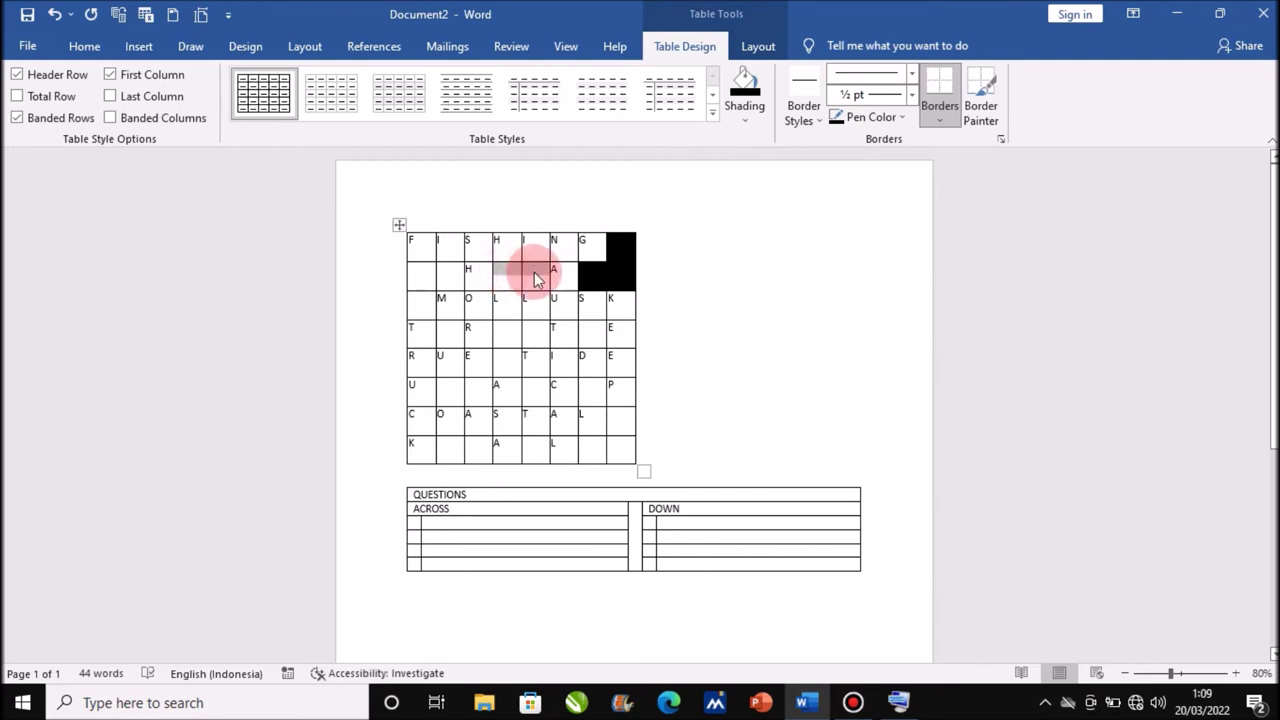
left_click(740, 121)
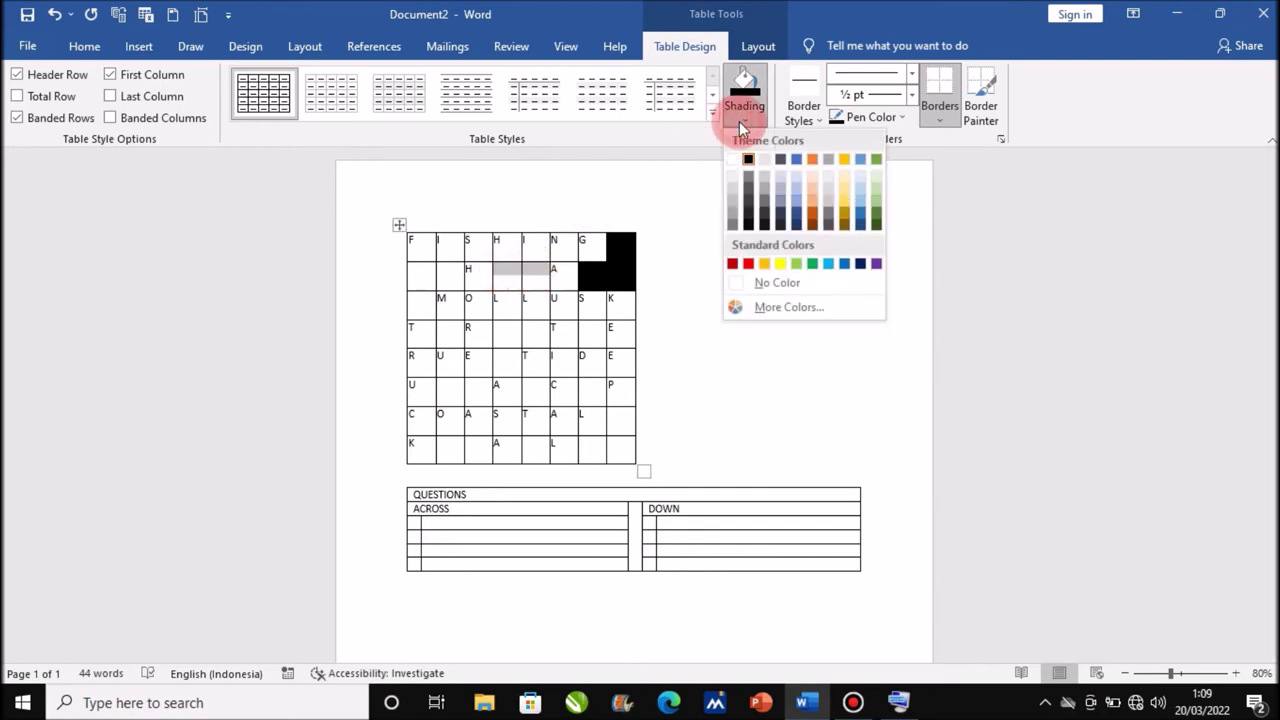
left_click(749, 160)
left_click_drag(414, 275, 450, 279)
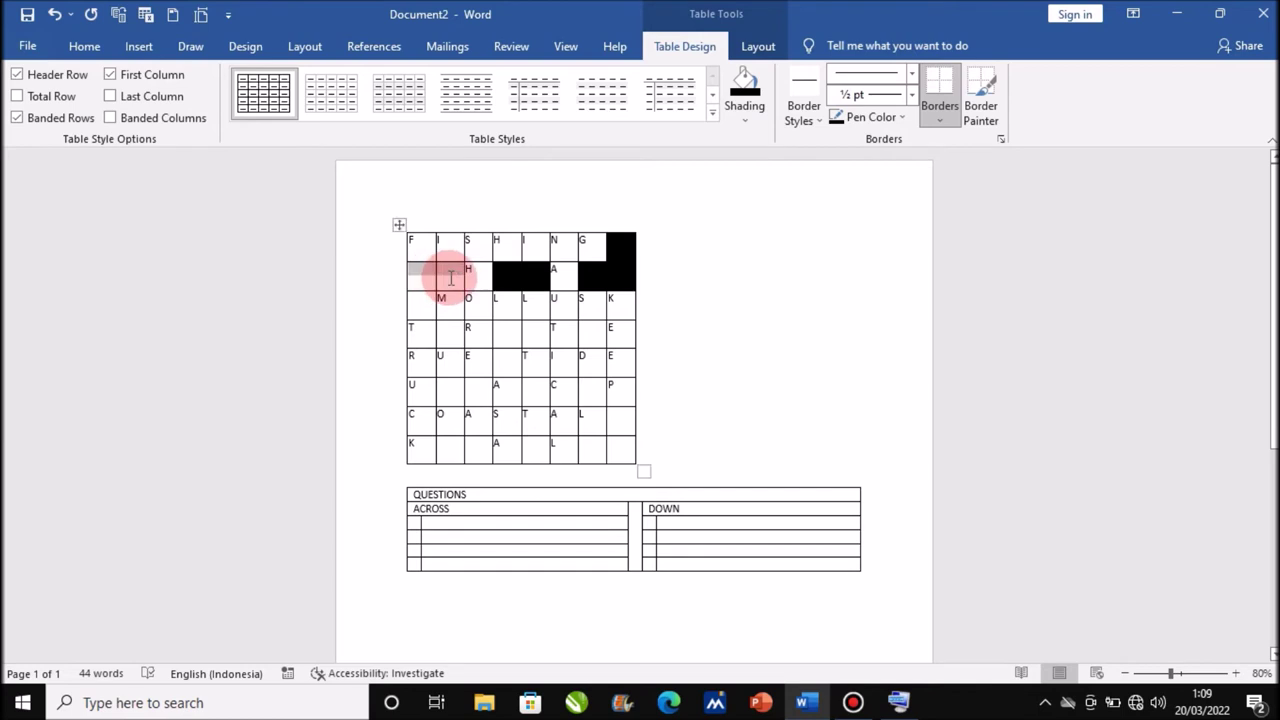
left_click(744, 122)
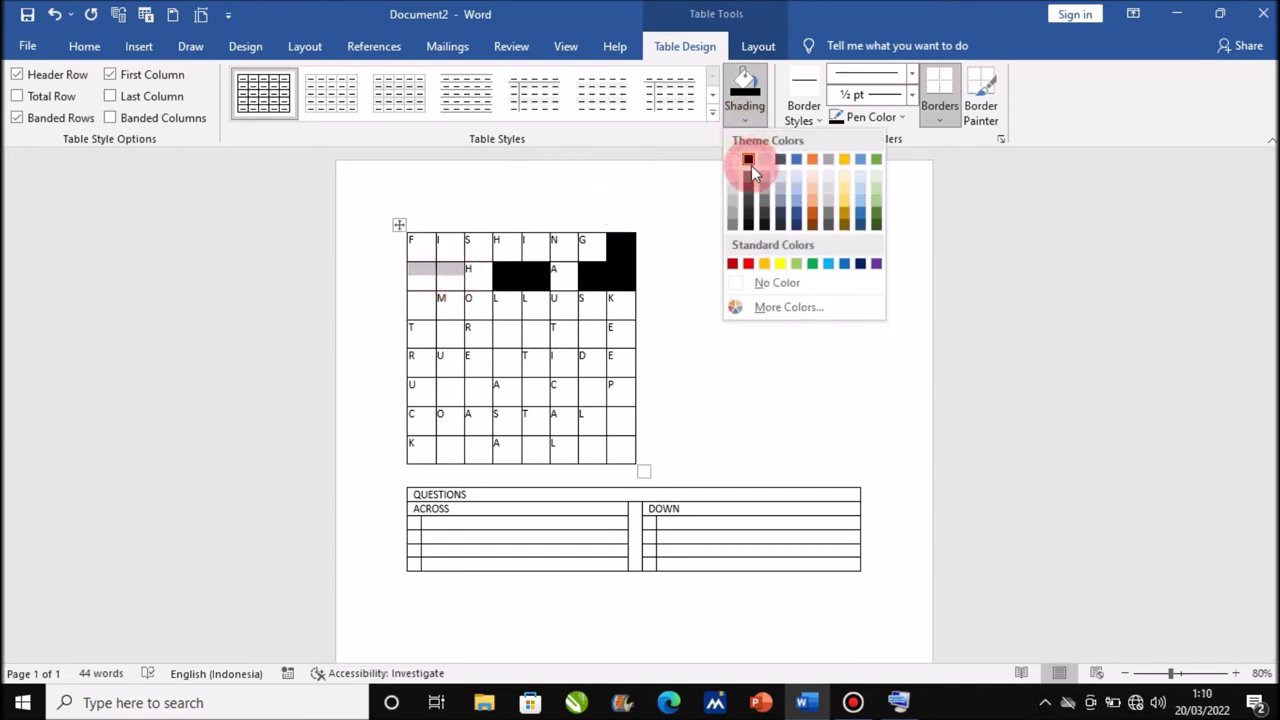
left_click(749, 160)
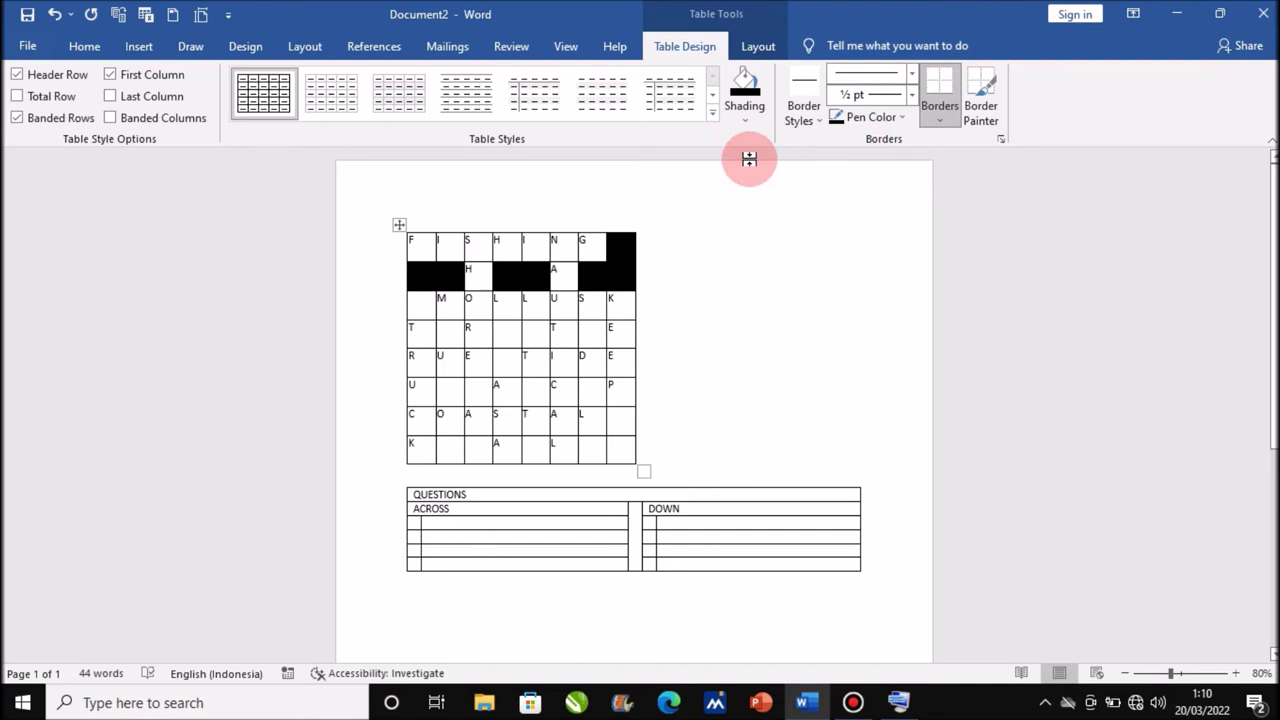
- Shade the first cell of row 3 and the four blocked row-4 cells black
left_click(427, 309)
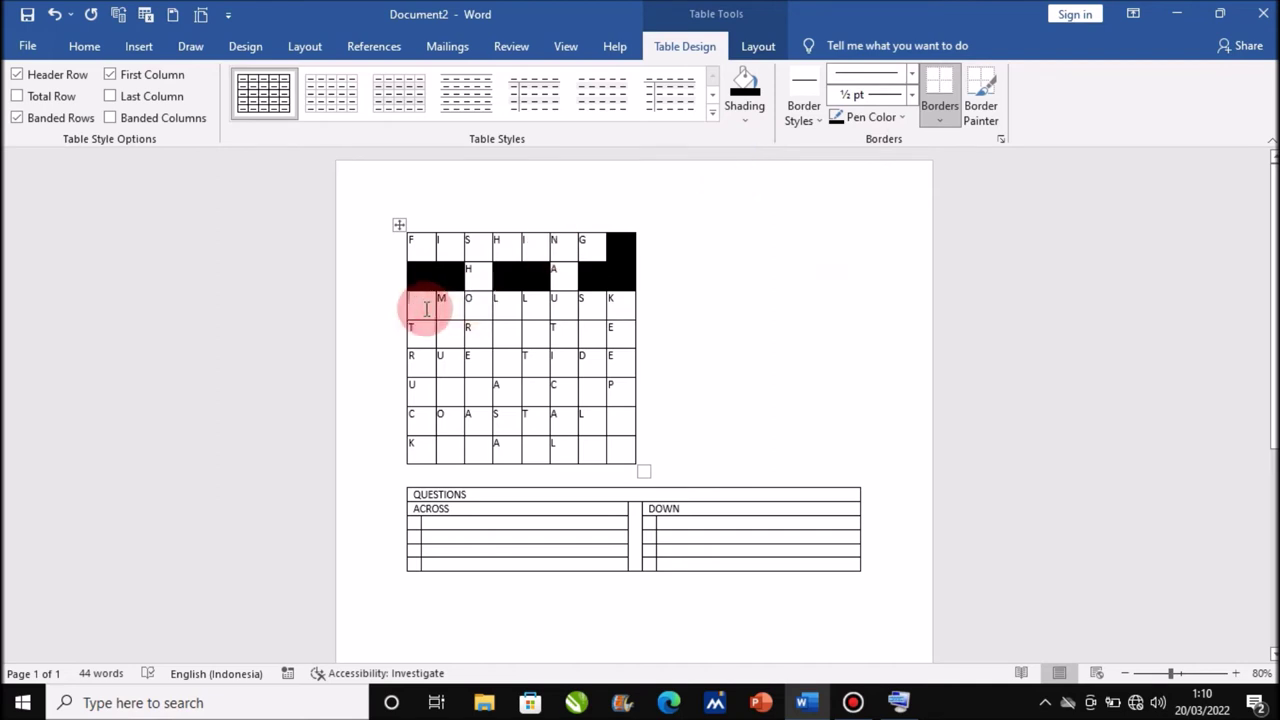
left_click(748, 124)
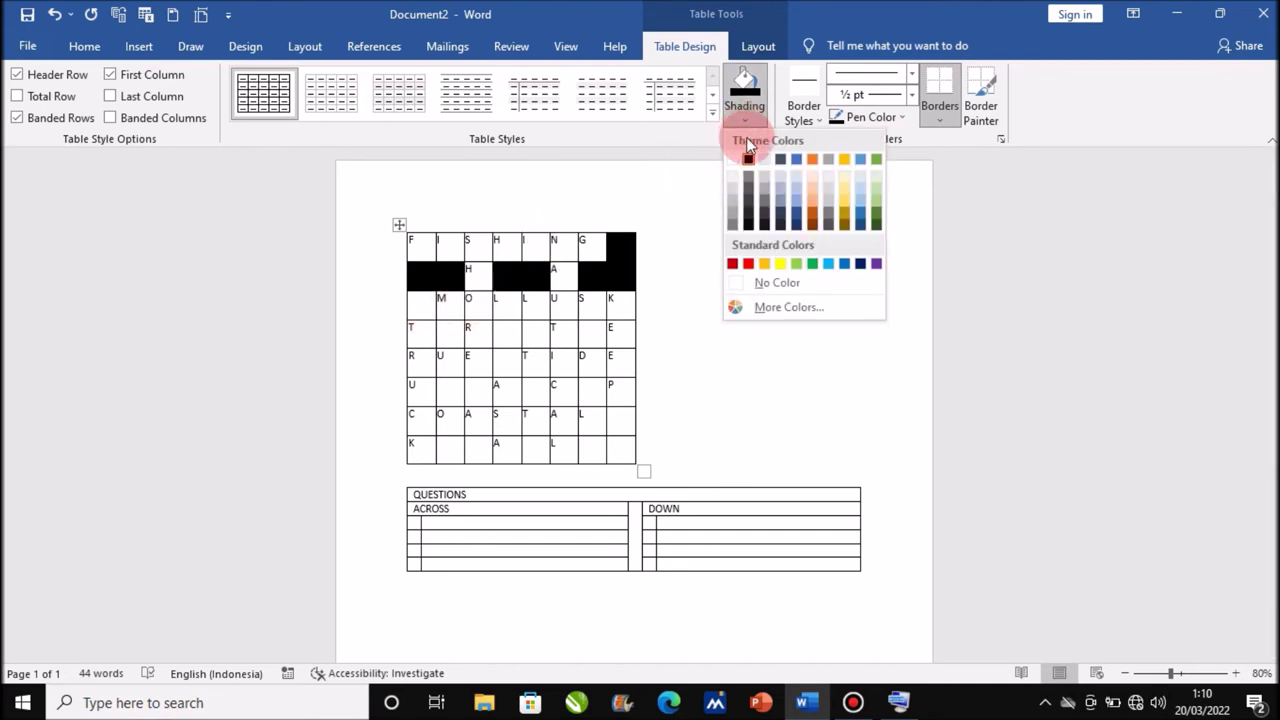
left_click(749, 160)
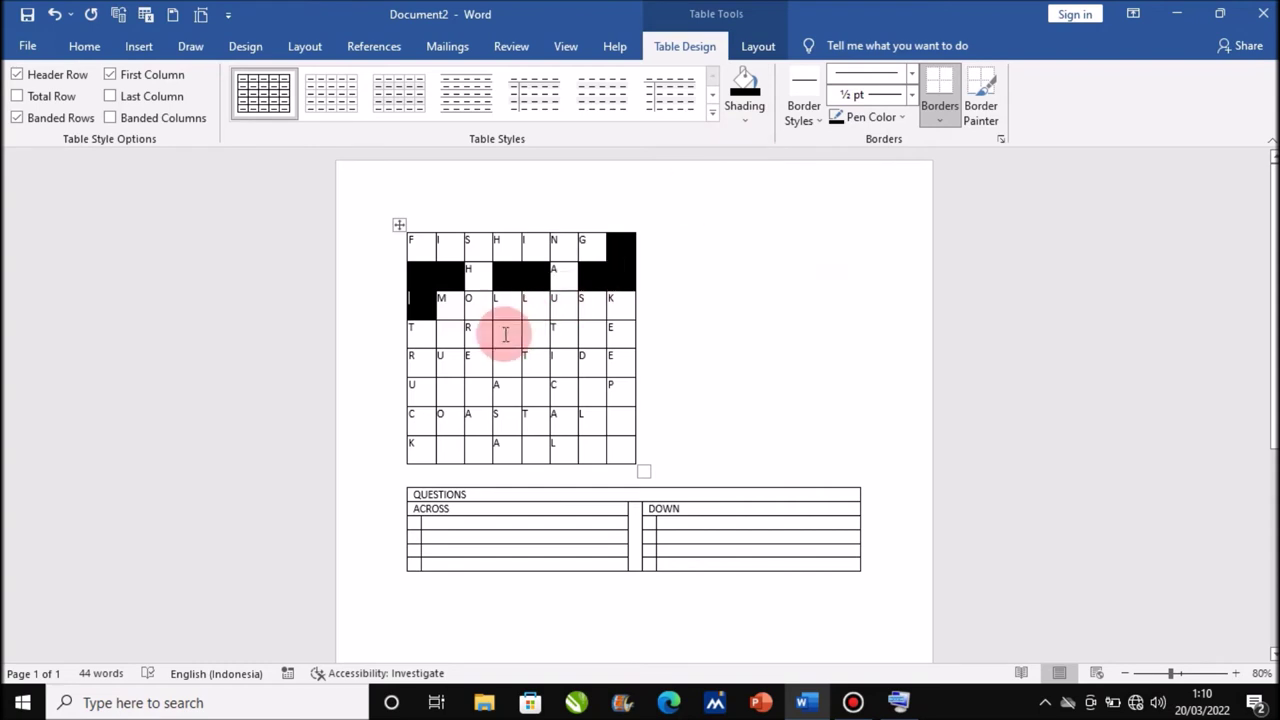
left_click_drag(506, 334, 536, 337)
left_click(744, 122)
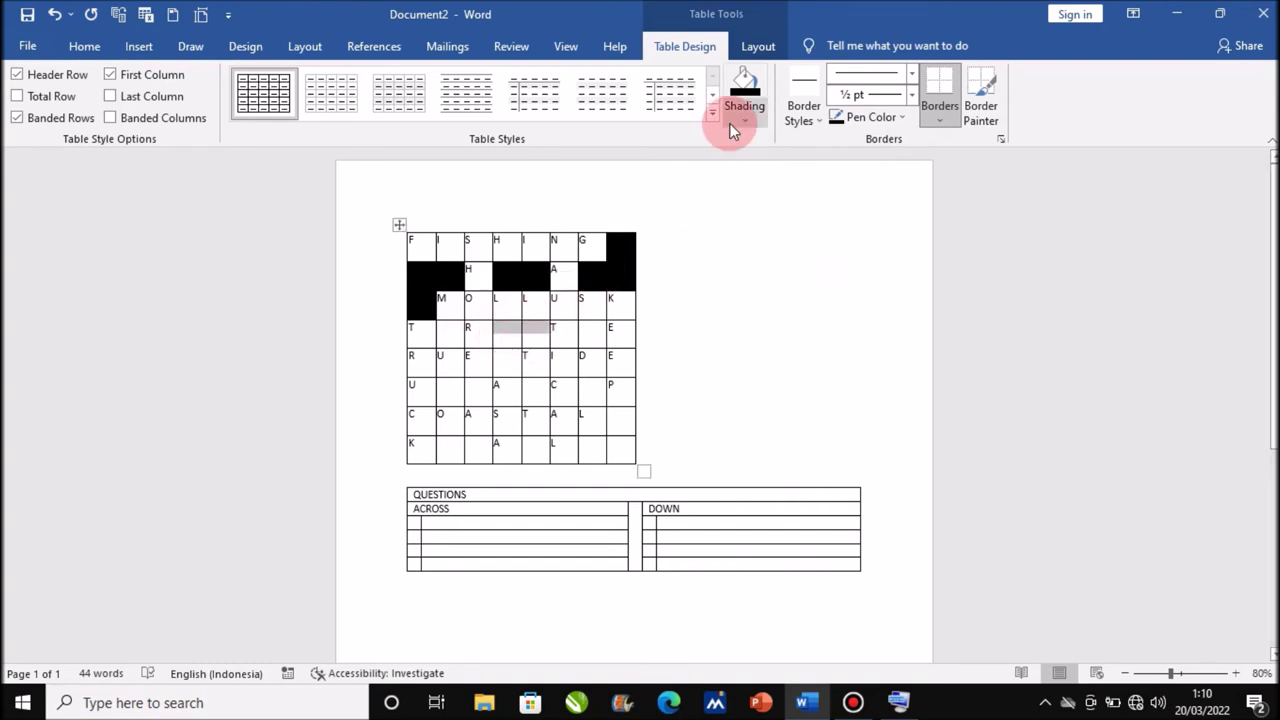
left_click(748, 160)
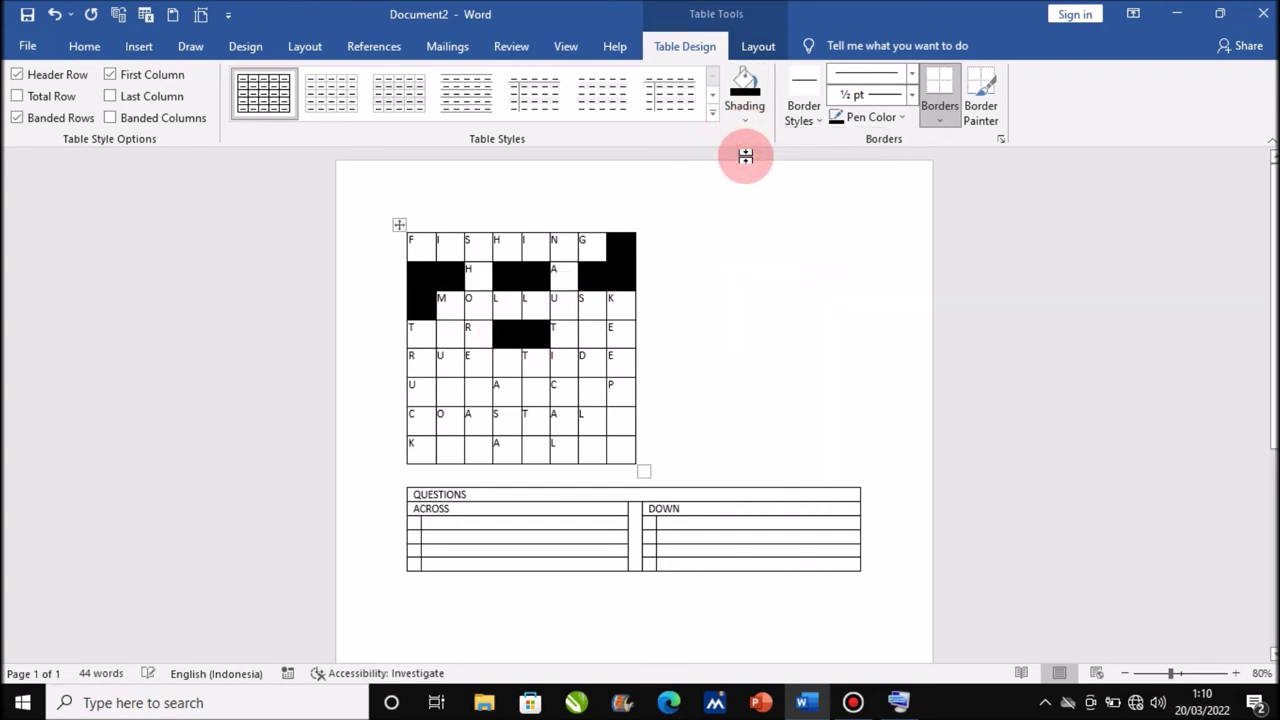
left_click(594, 323)
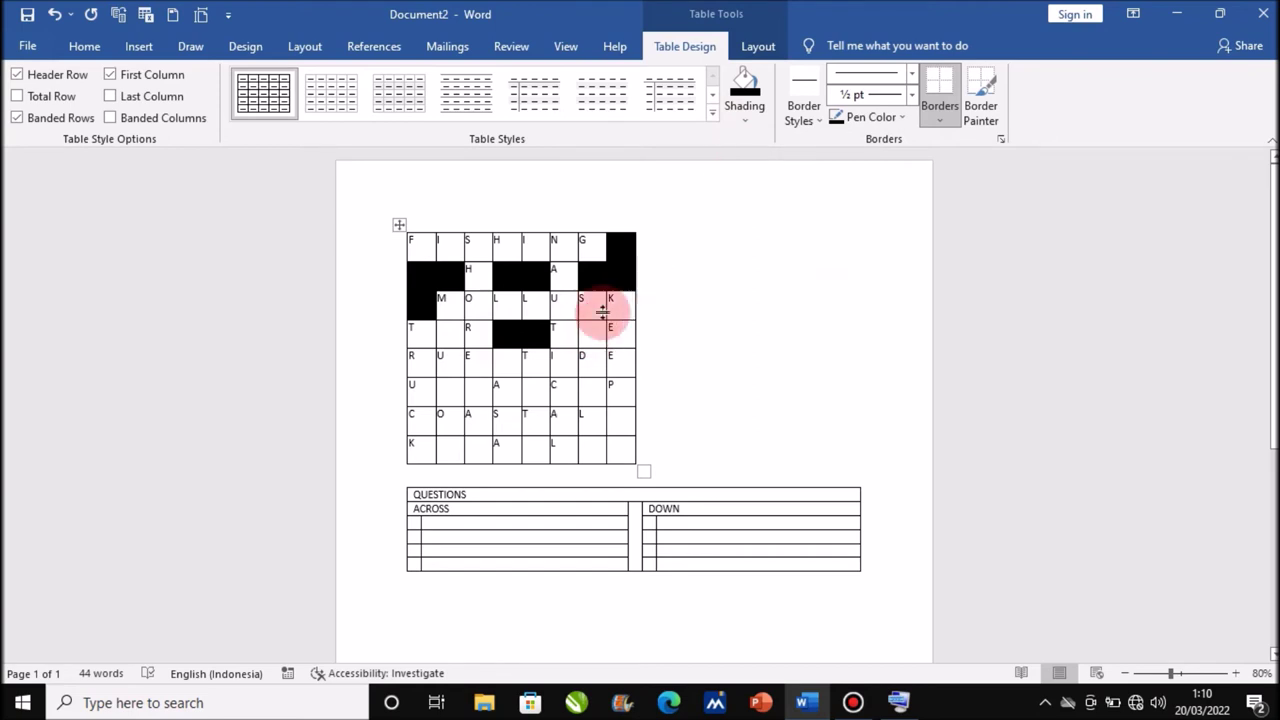
left_click(744, 122)
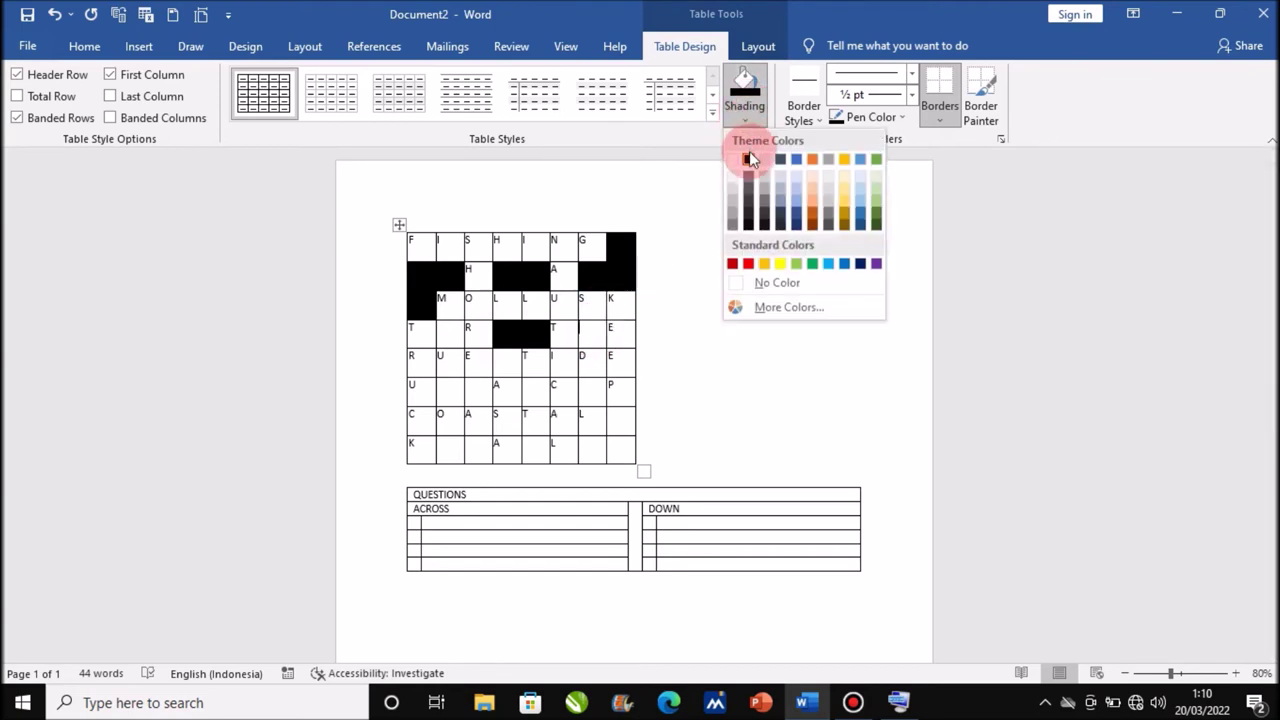
left_click(749, 158)
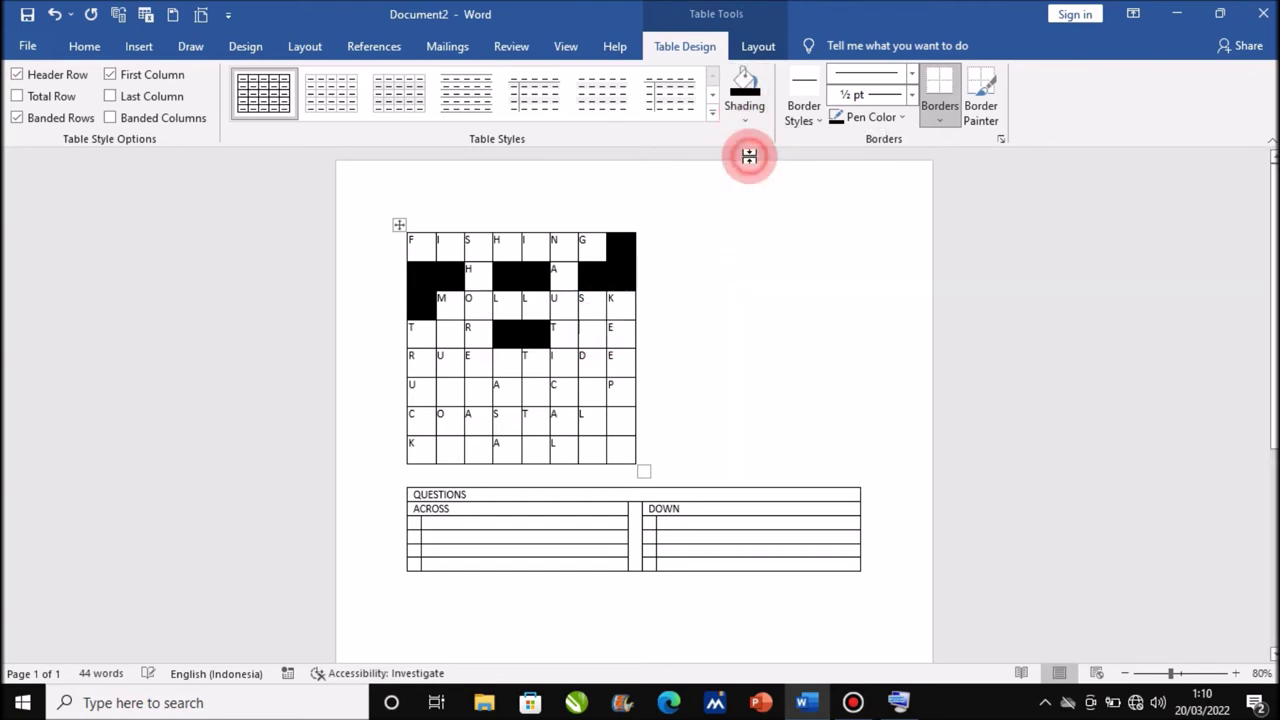
left_click(453, 328)
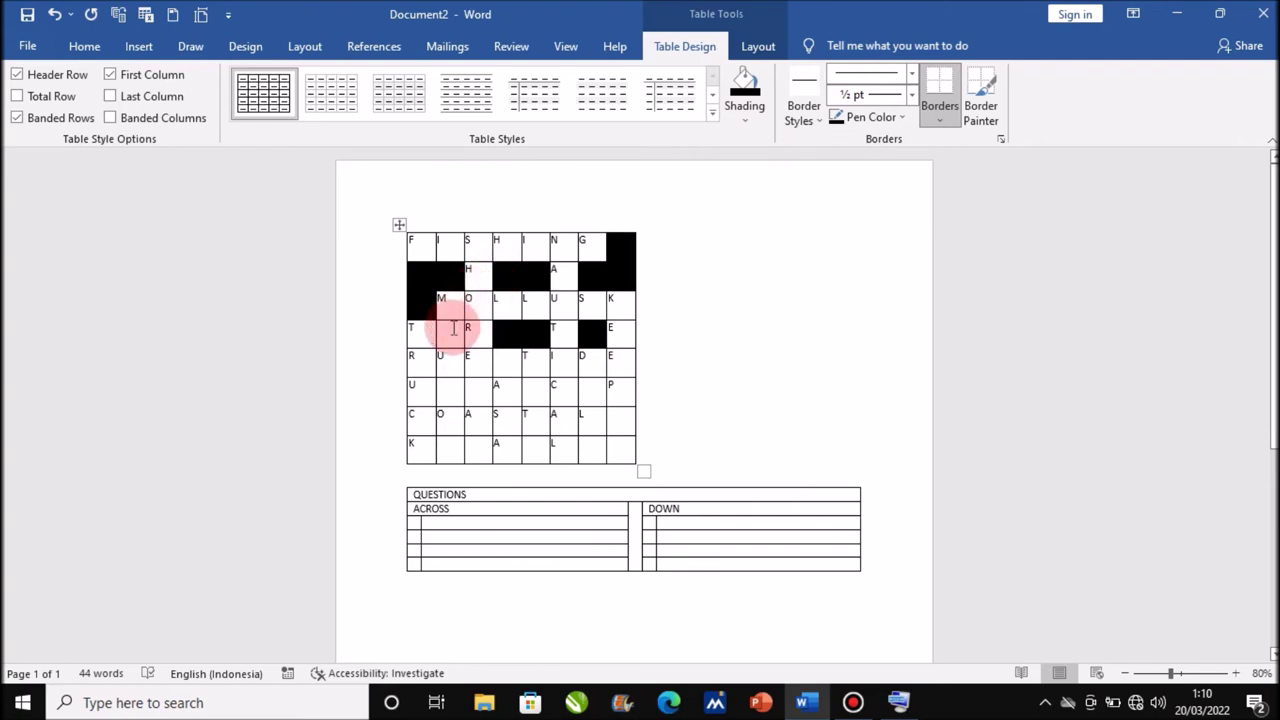
left_click(746, 120)
left_click(749, 159)
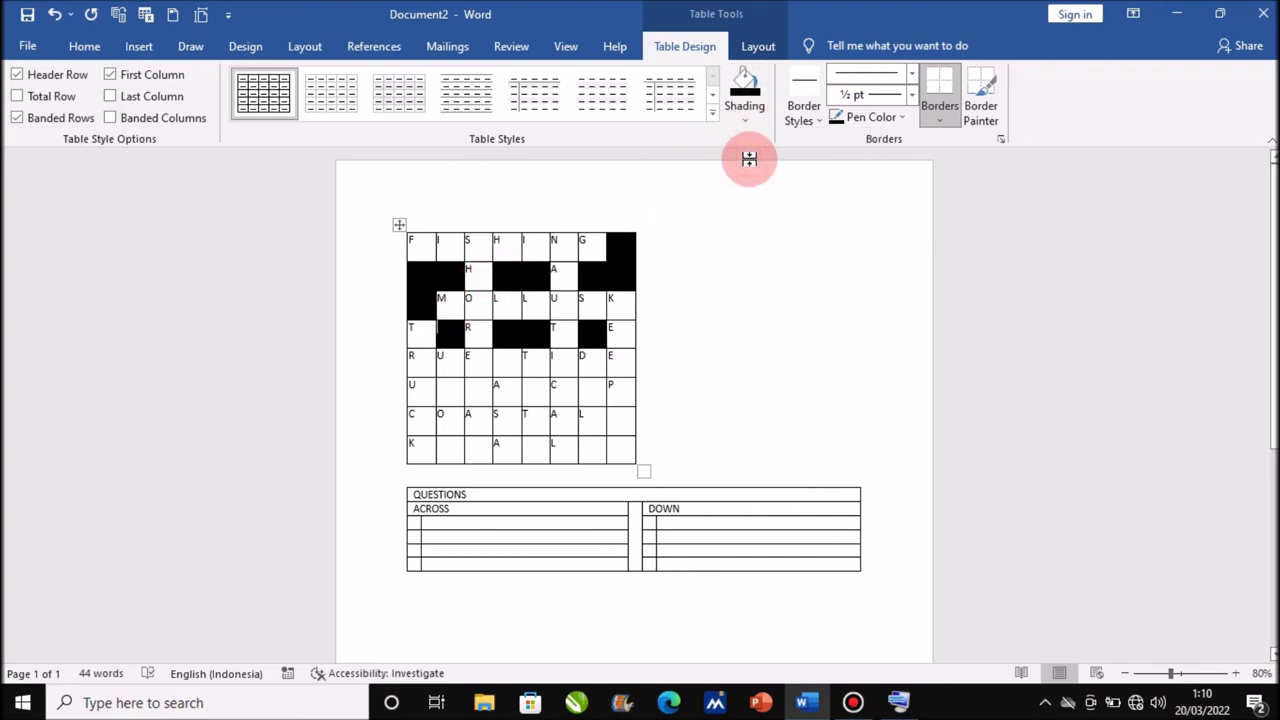
- Shade the blocked row-5 cell after E and the blocked row-6 cells black
left_click(500, 362)
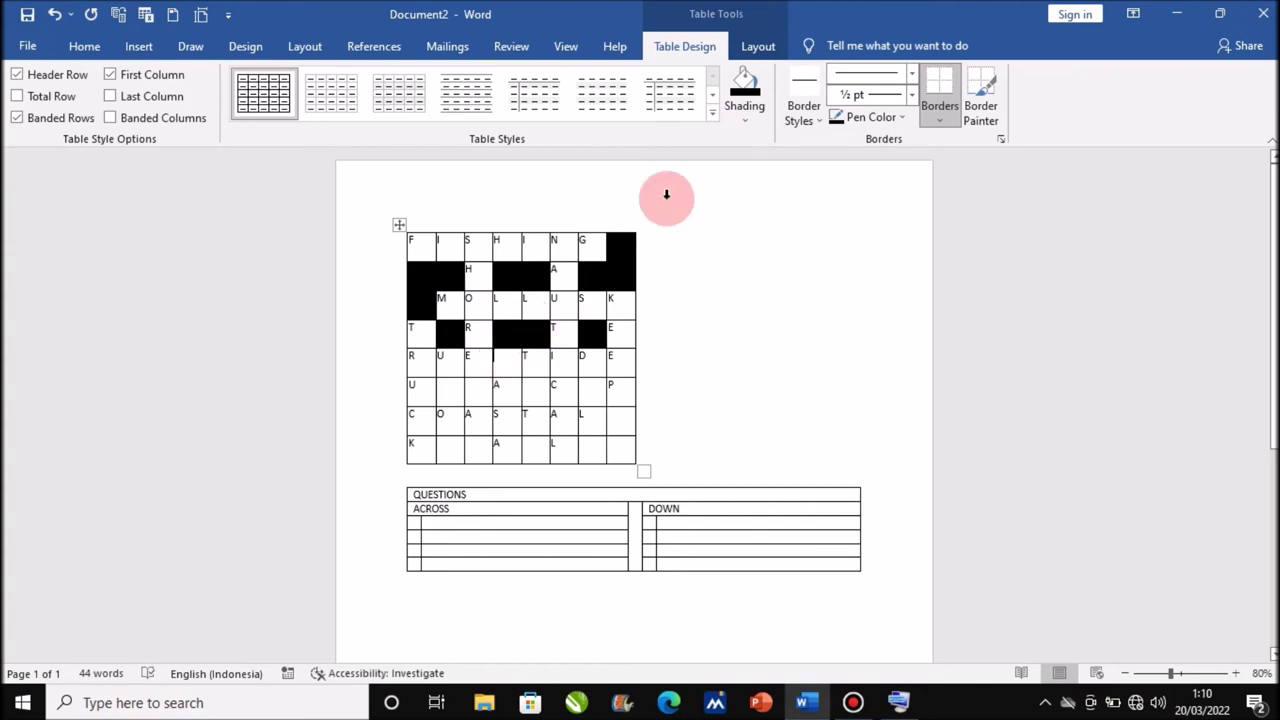
left_click(745, 120)
left_click(749, 159)
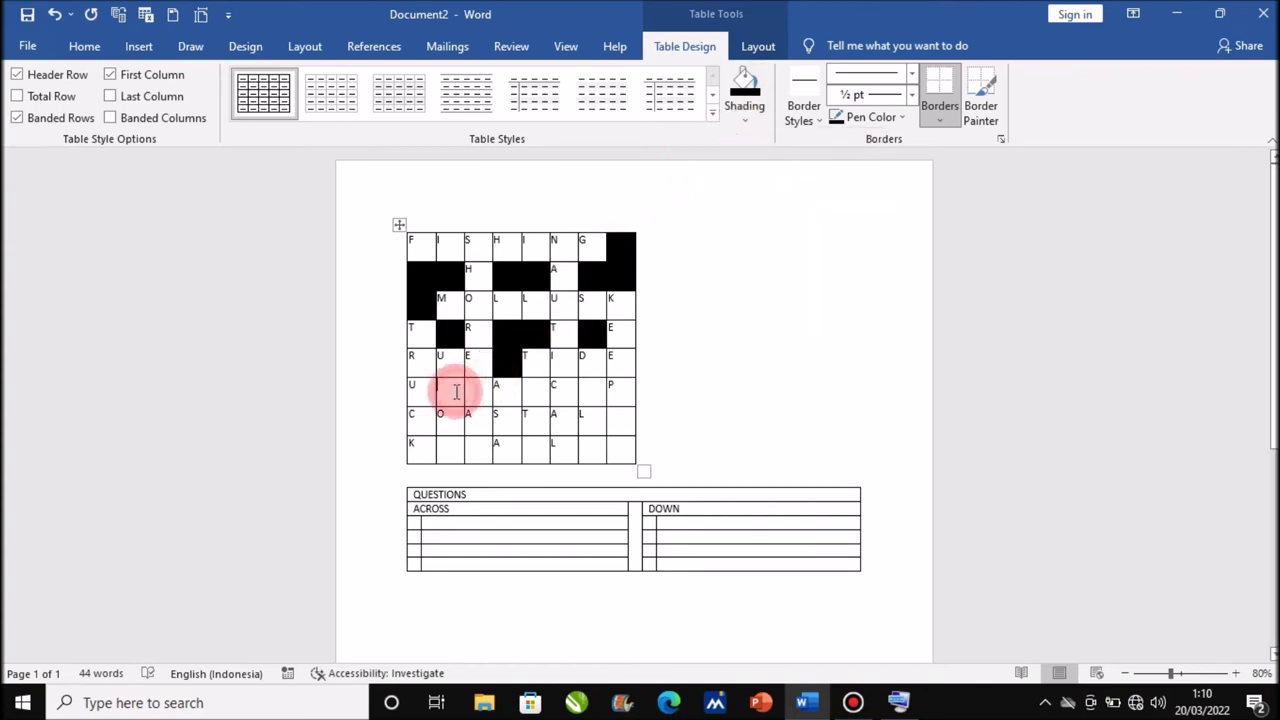
left_click(745, 120)
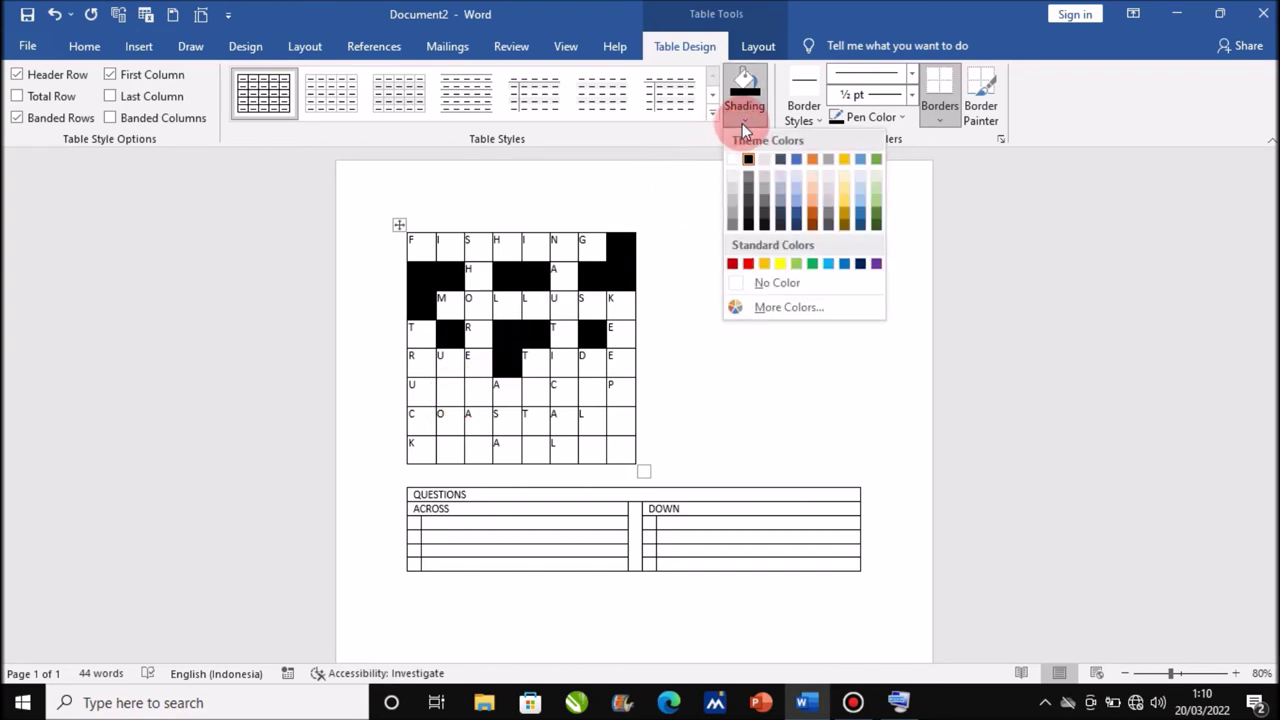
left_click(749, 160)
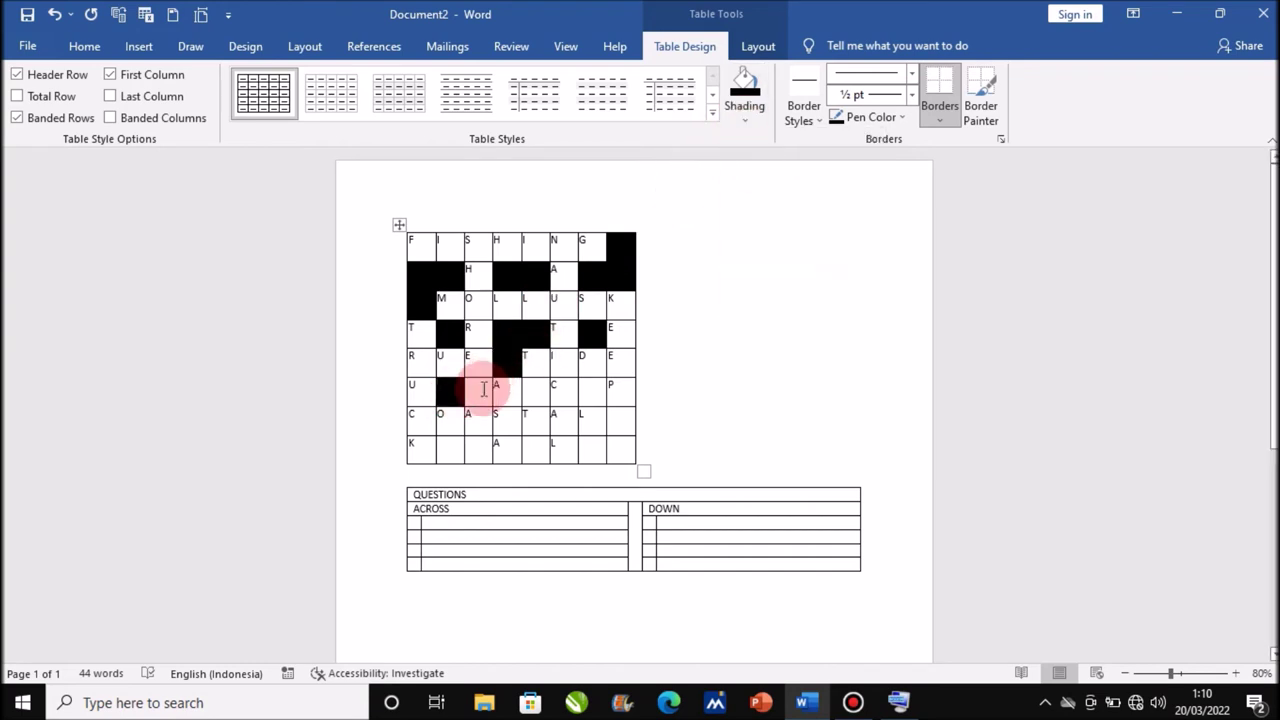
left_click(483, 389)
left_click(745, 120)
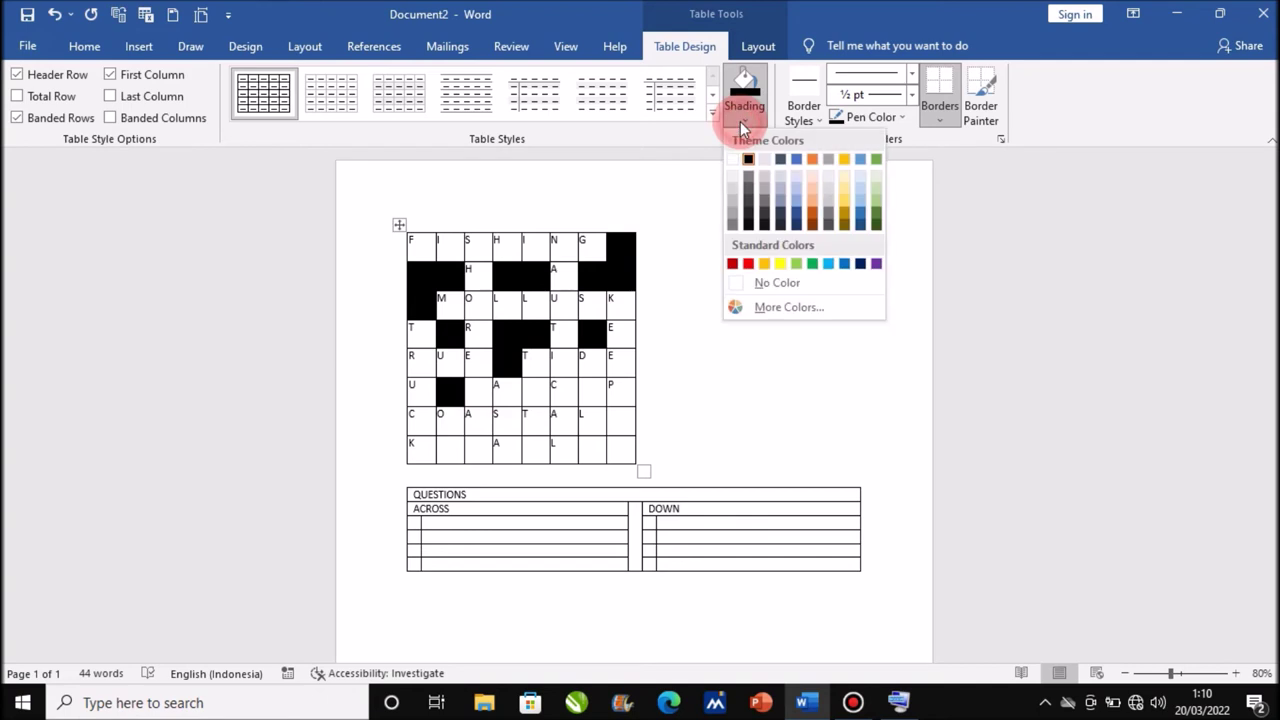
left_click(748, 160)
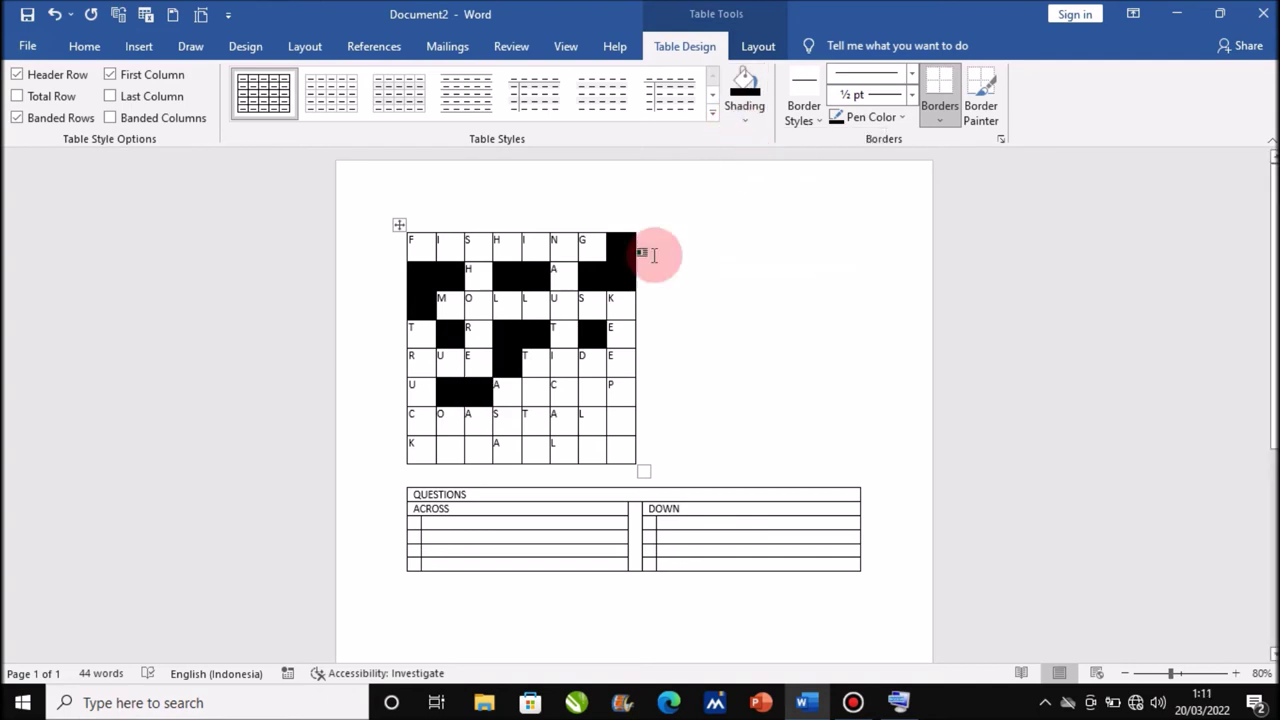
left_click(735, 123)
left_click(744, 160)
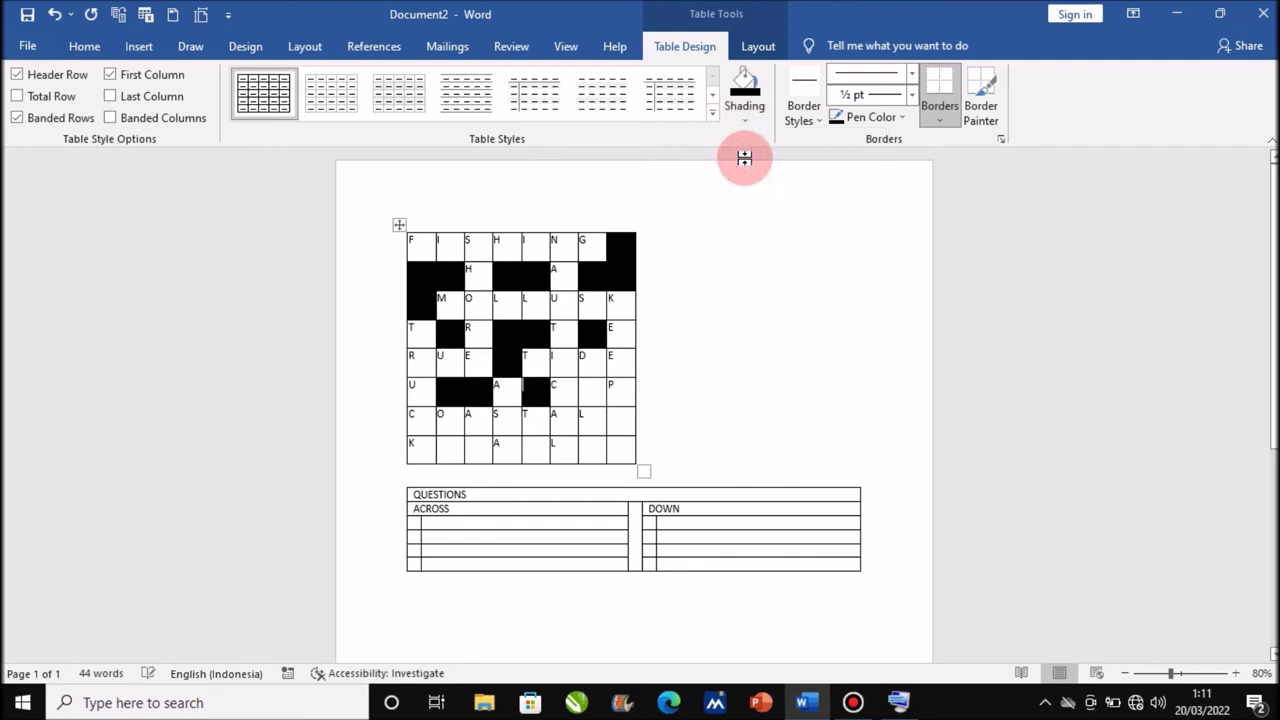
left_click(596, 389)
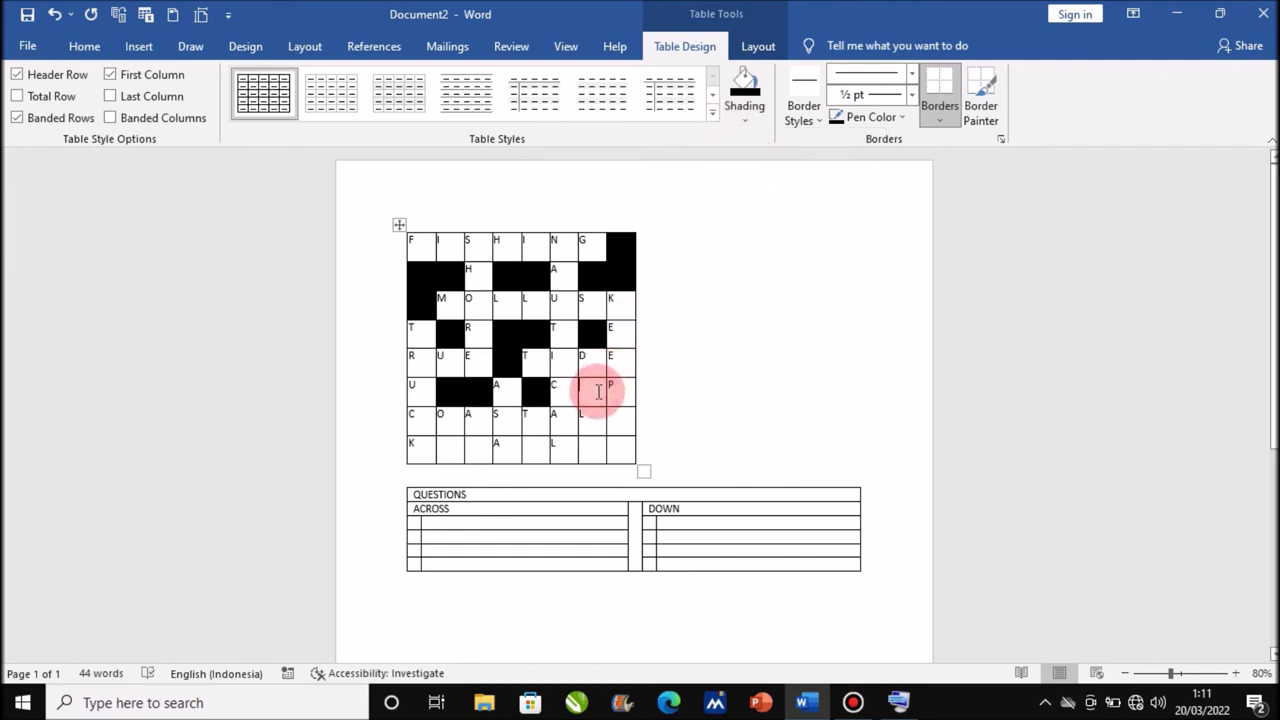
left_click(740, 120)
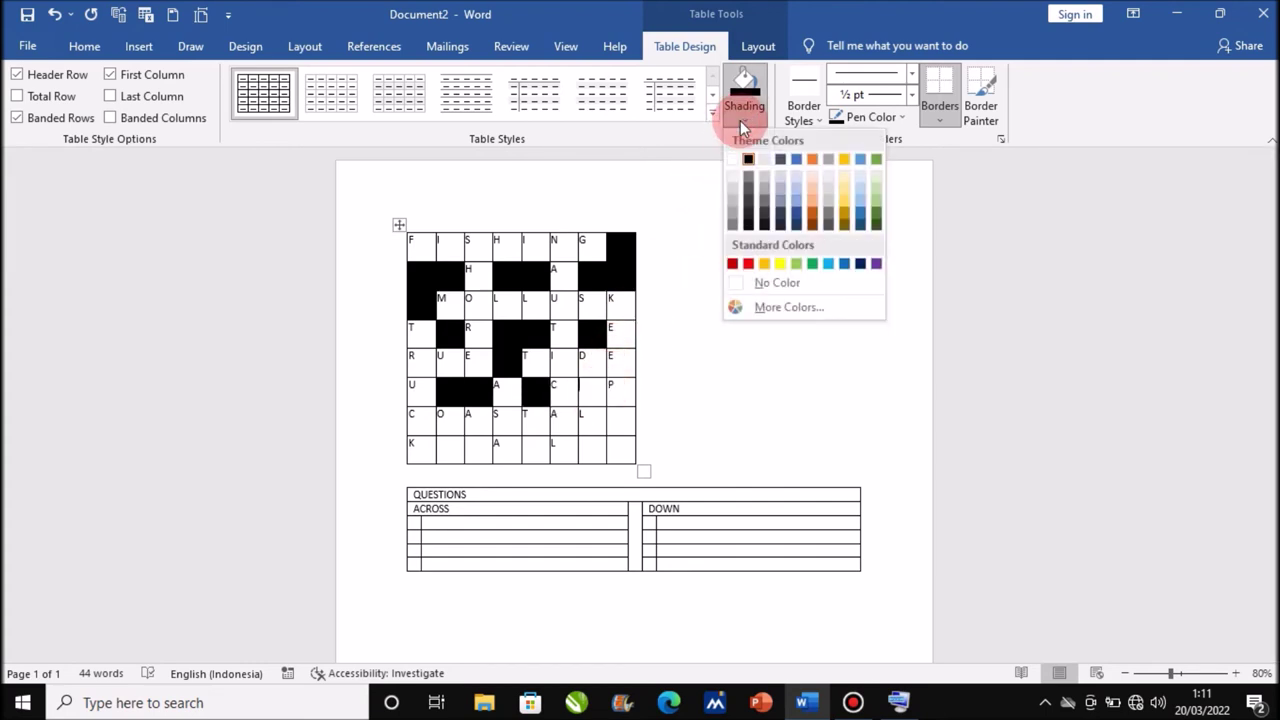
left_click(748, 160)
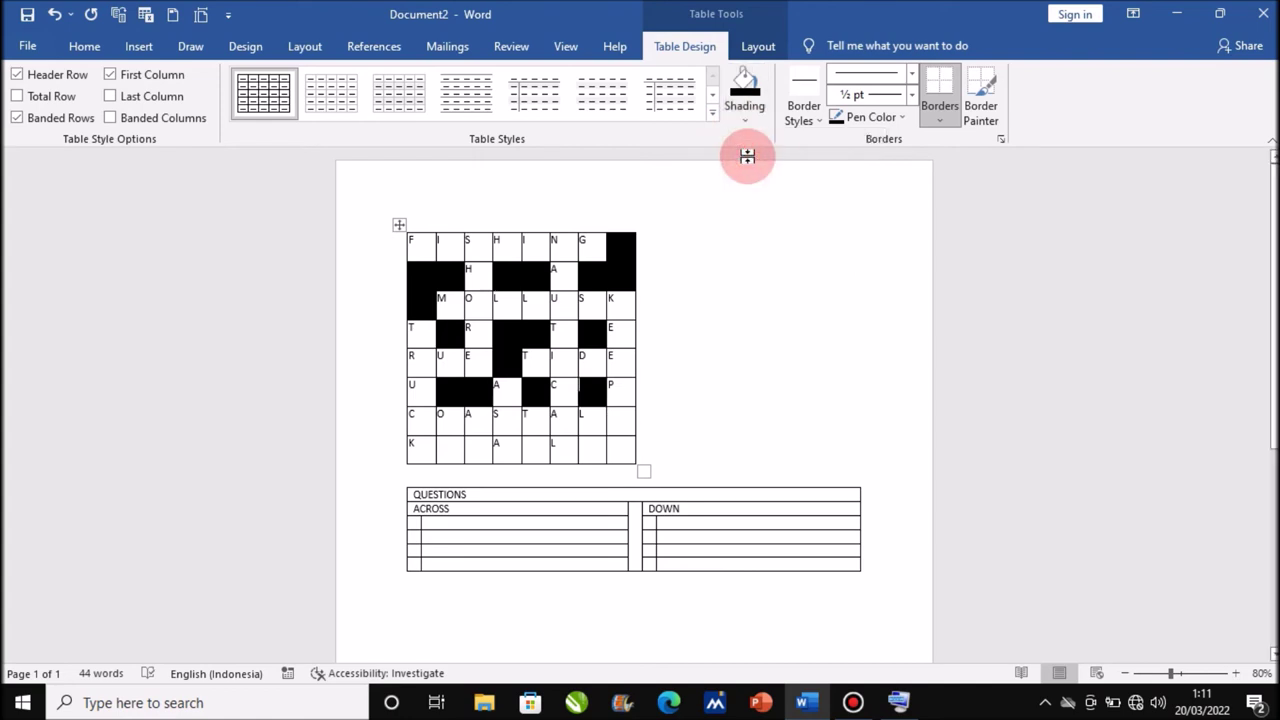
- Shade the row-7 cell right of L and the five blocked bottom-row cells black
left_click(613, 419)
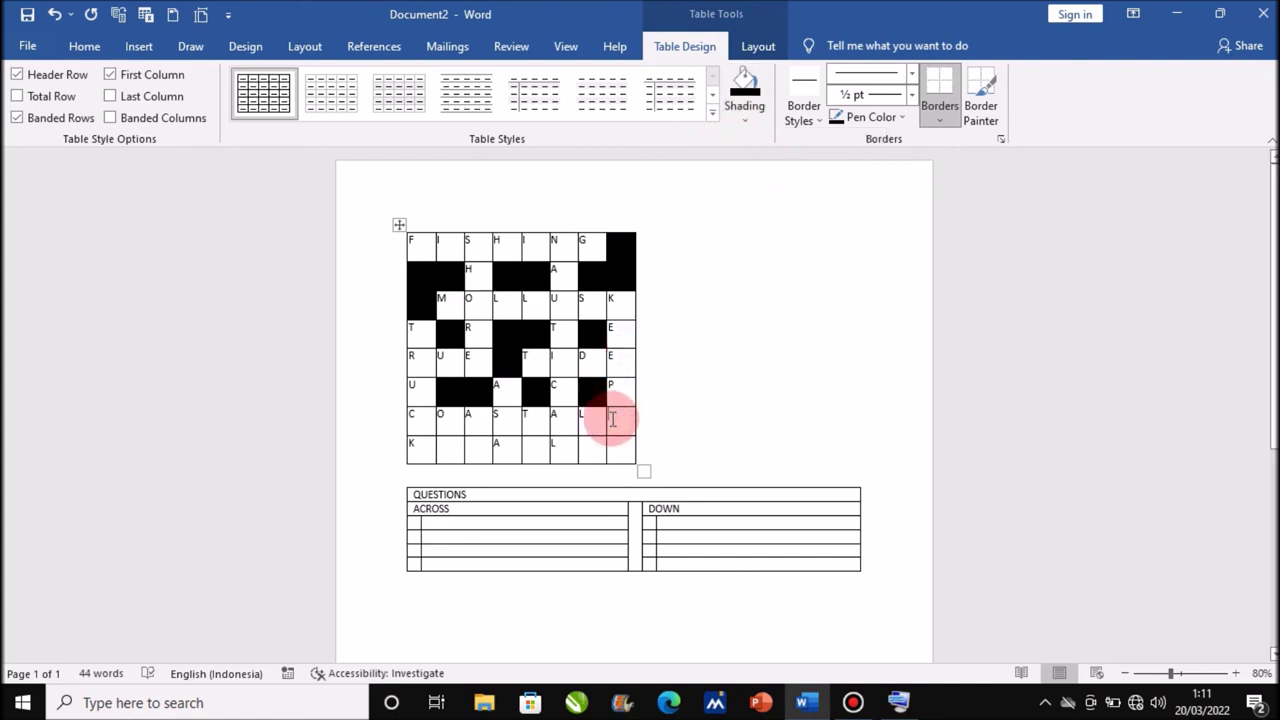
left_click(744, 120)
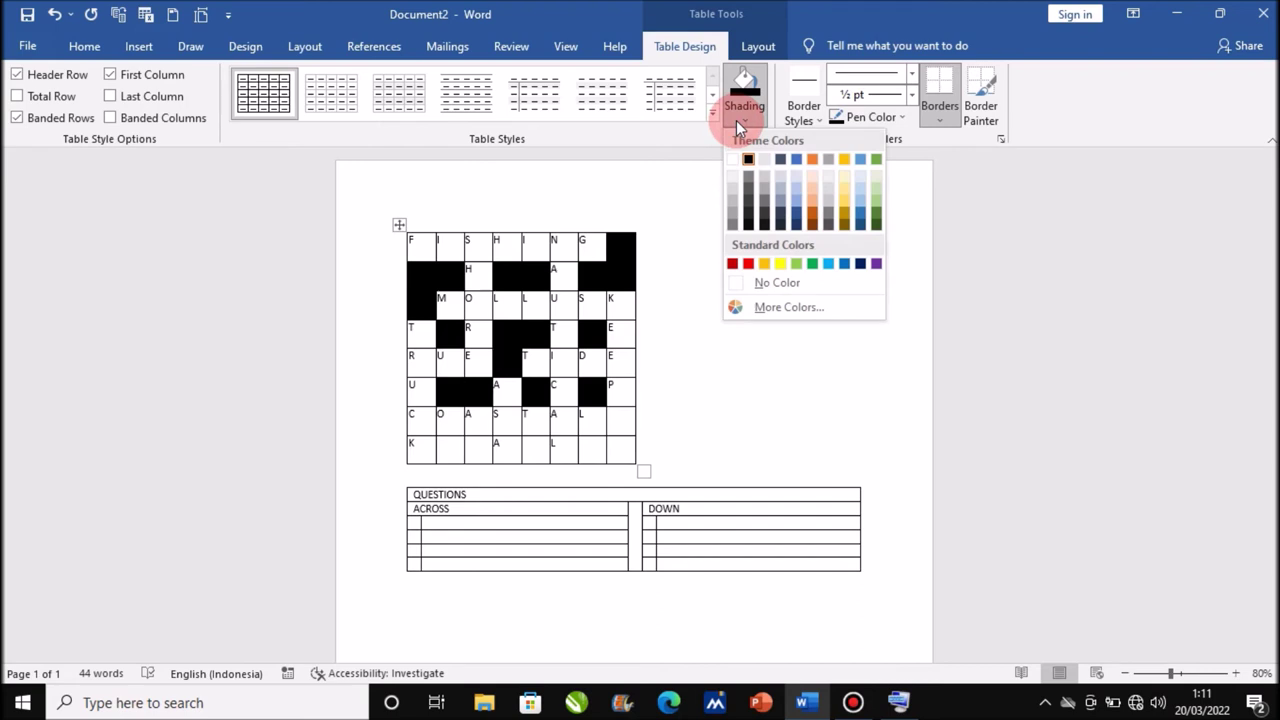
left_click(750, 161)
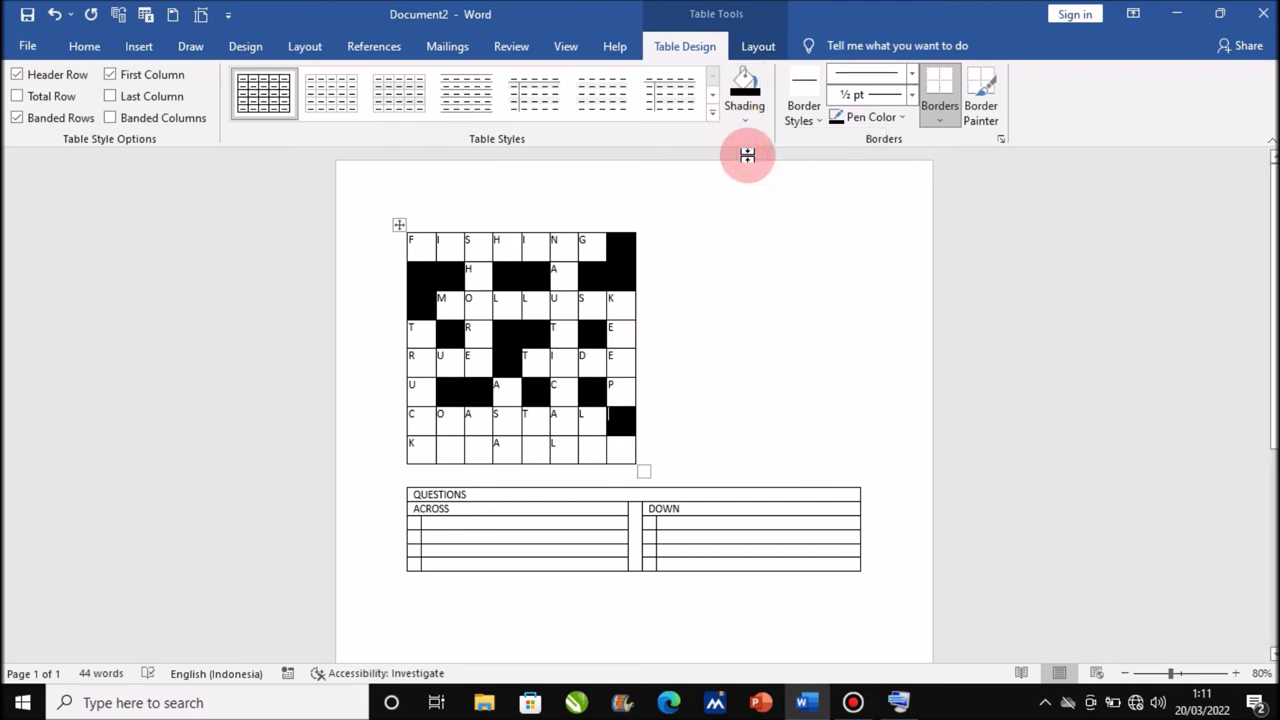
left_click_drag(440, 449, 483, 453)
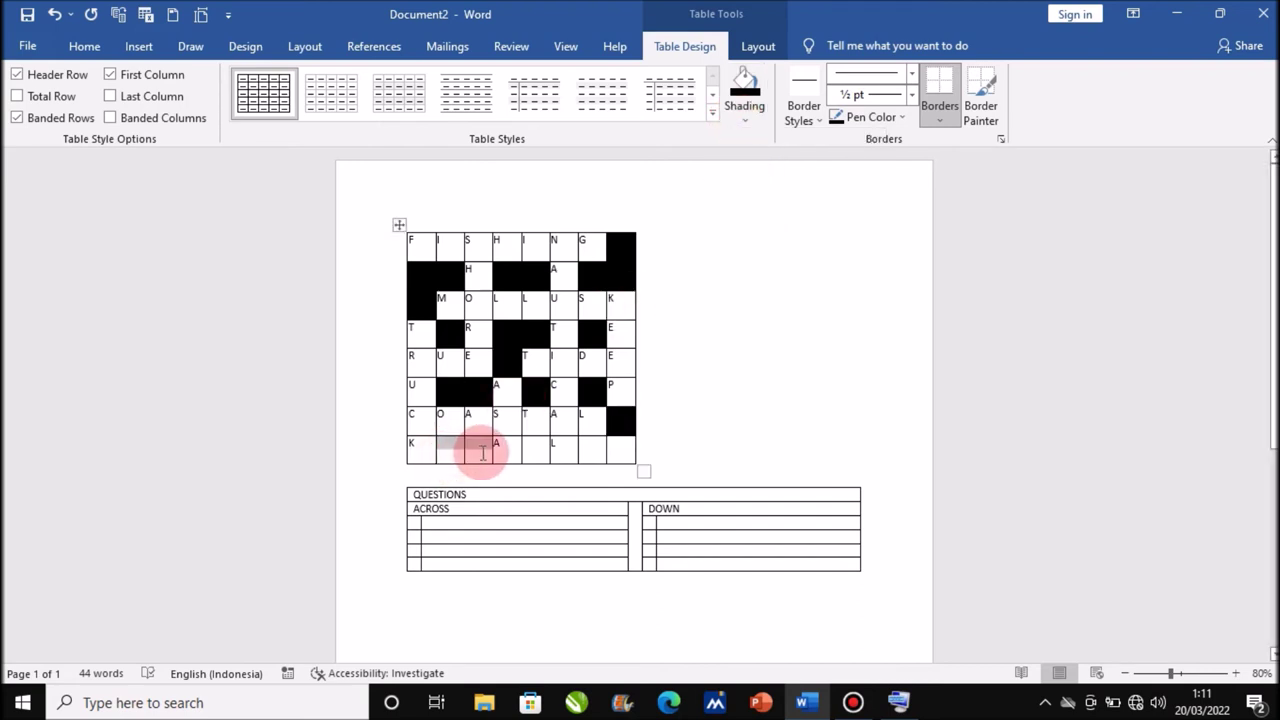
left_click(735, 119)
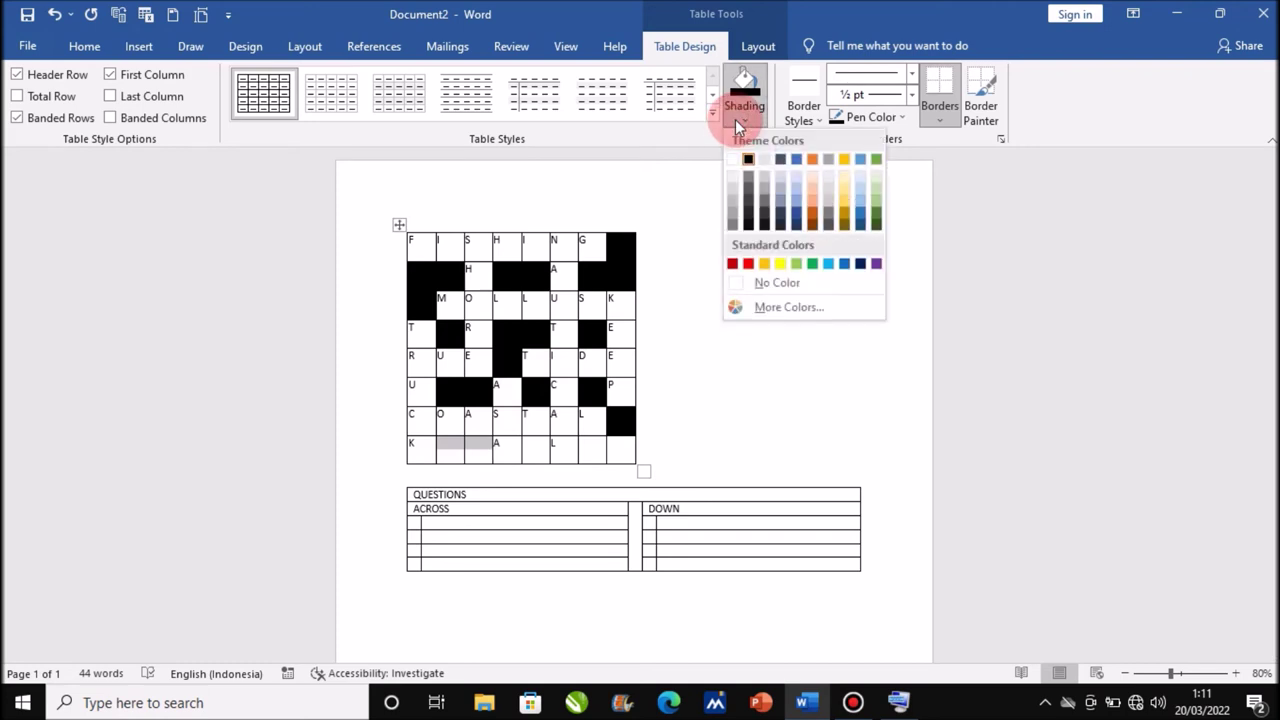
left_click(747, 158)
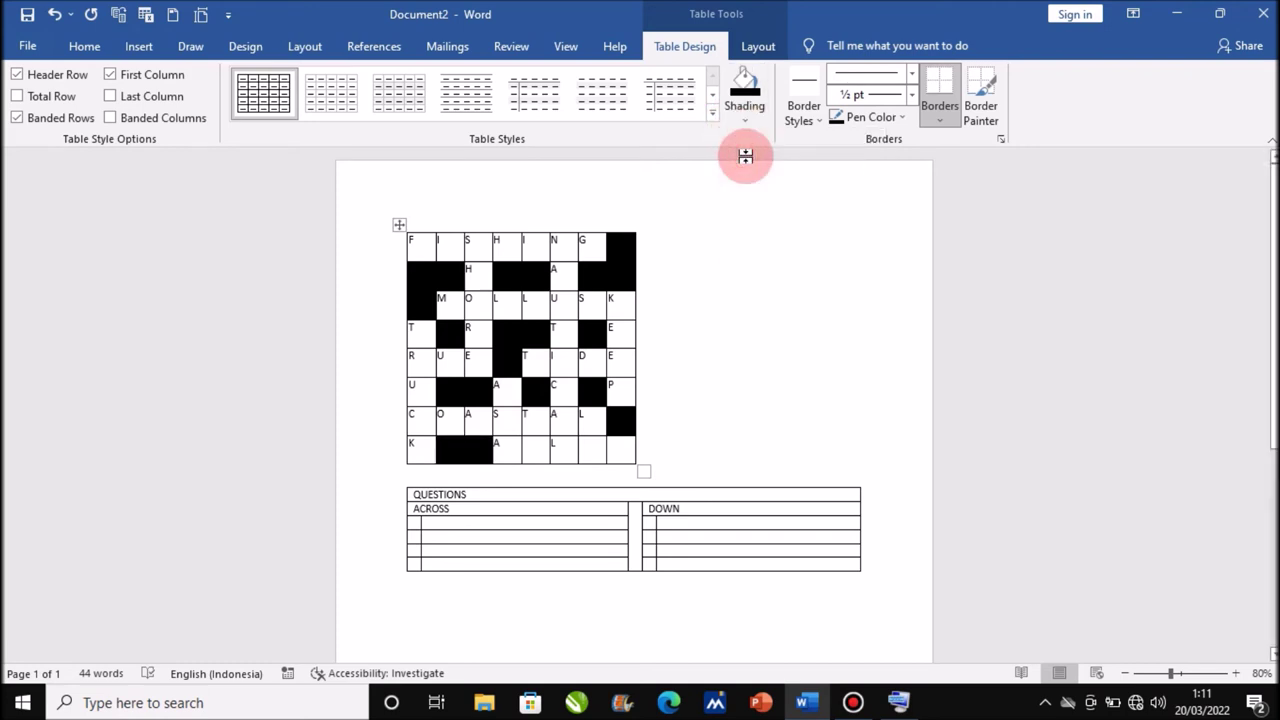
left_click(538, 447)
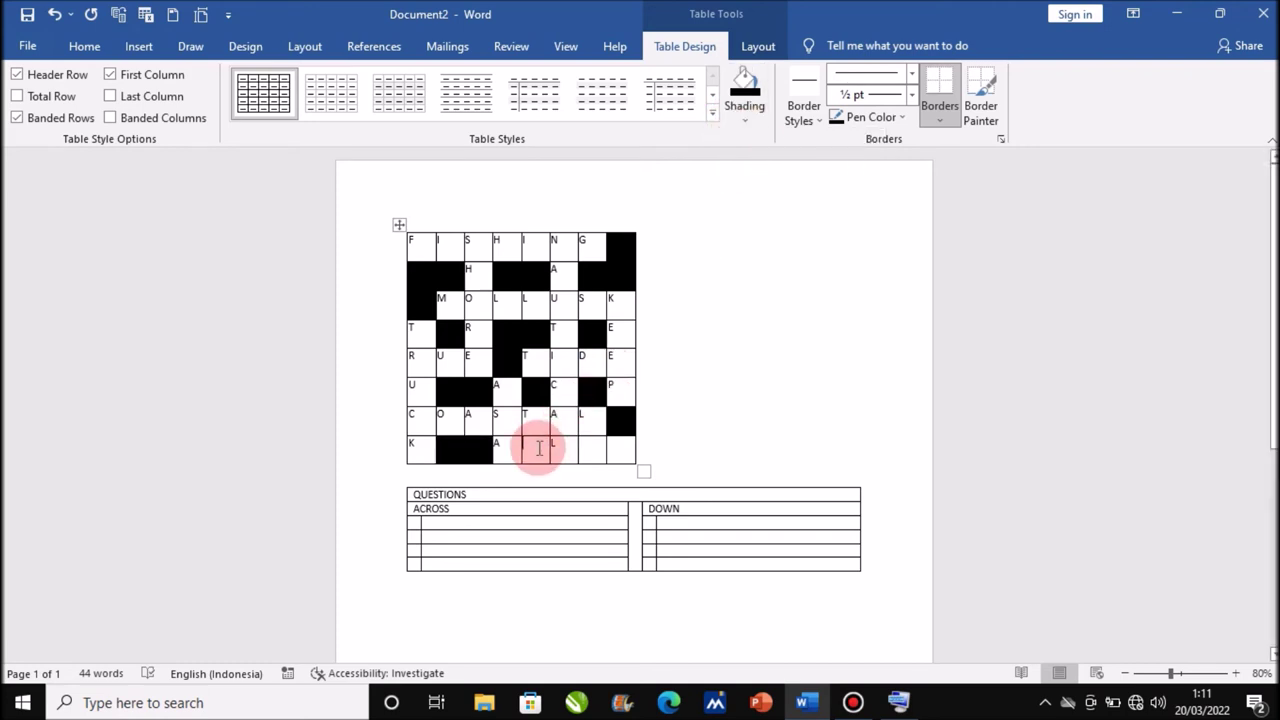
left_click(740, 121)
left_click(750, 163)
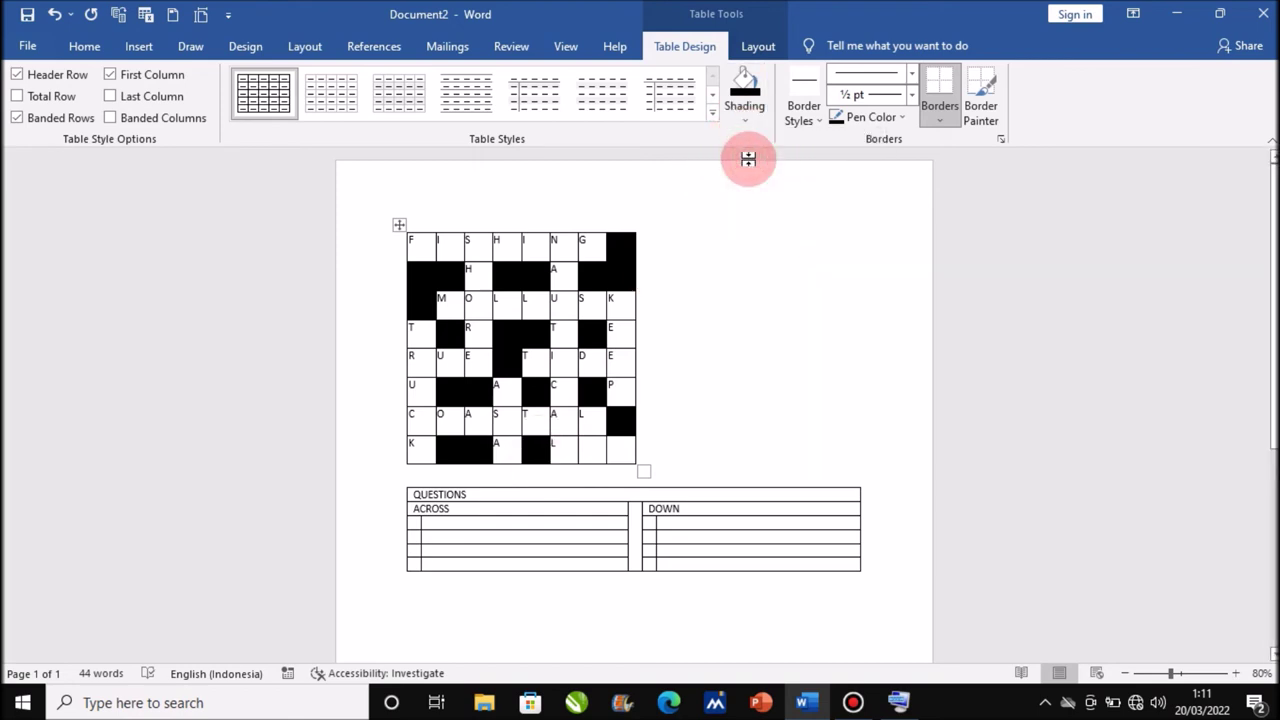
left_click_drag(590, 452, 627, 445)
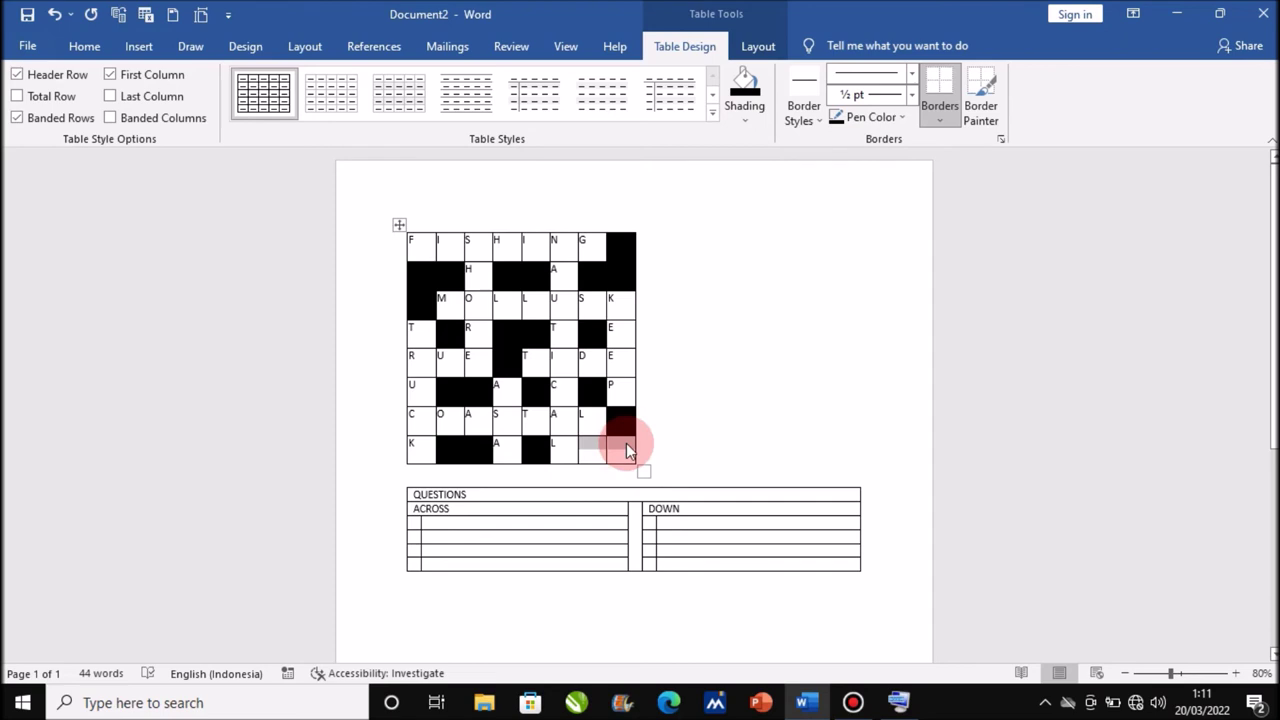
left_click(744, 121)
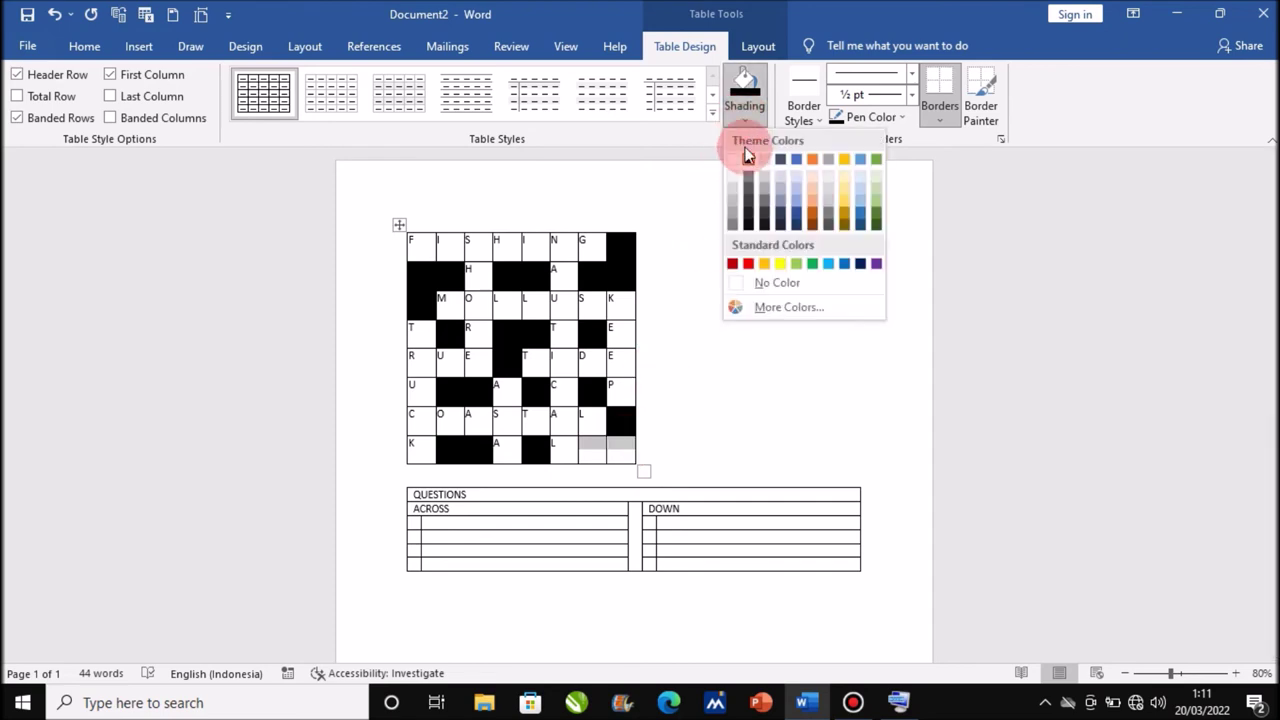
left_click(748, 159)
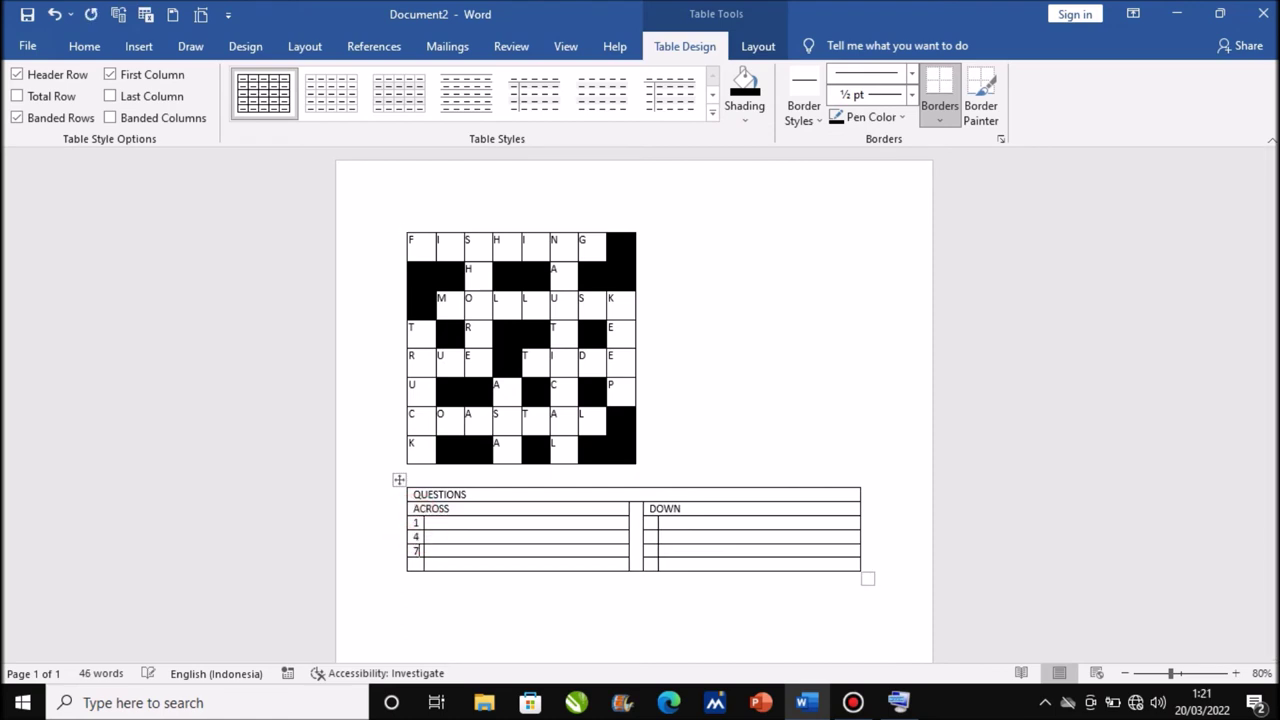
- Number the first DOWN clue 2 and paste the first across clue beside number 1
left_click(415, 564)
left_click(651, 523)
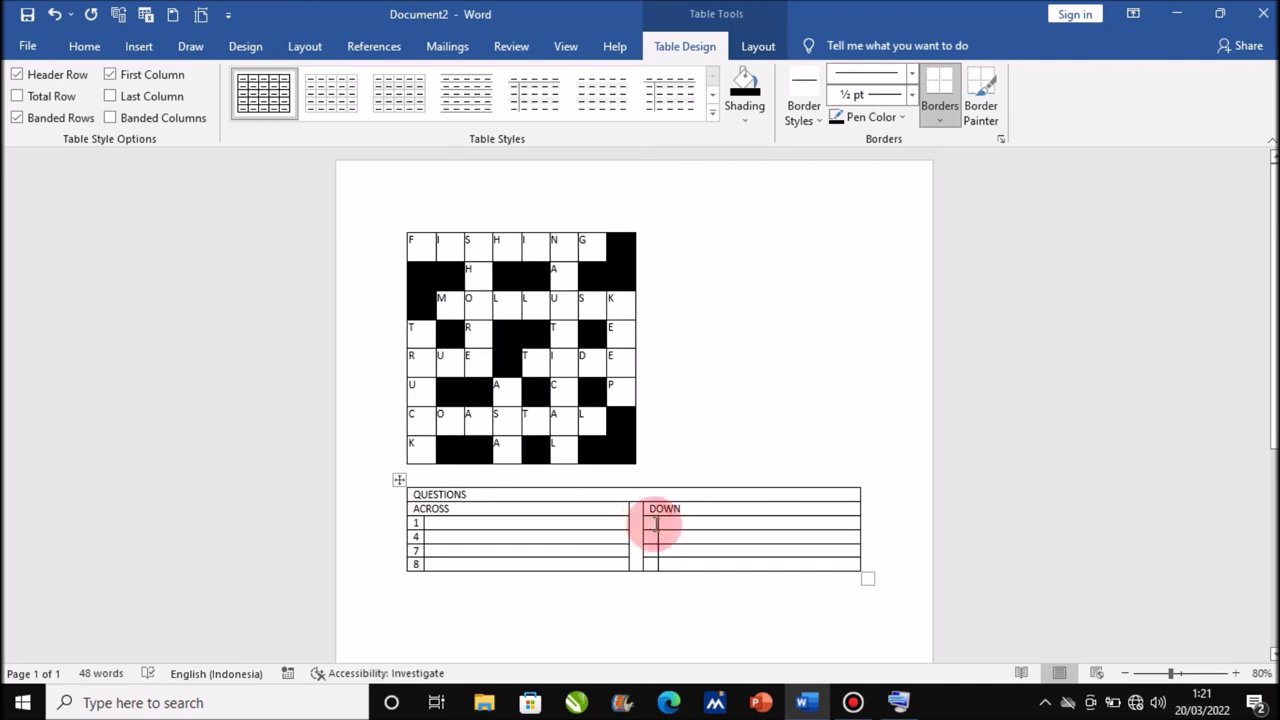
type("2")
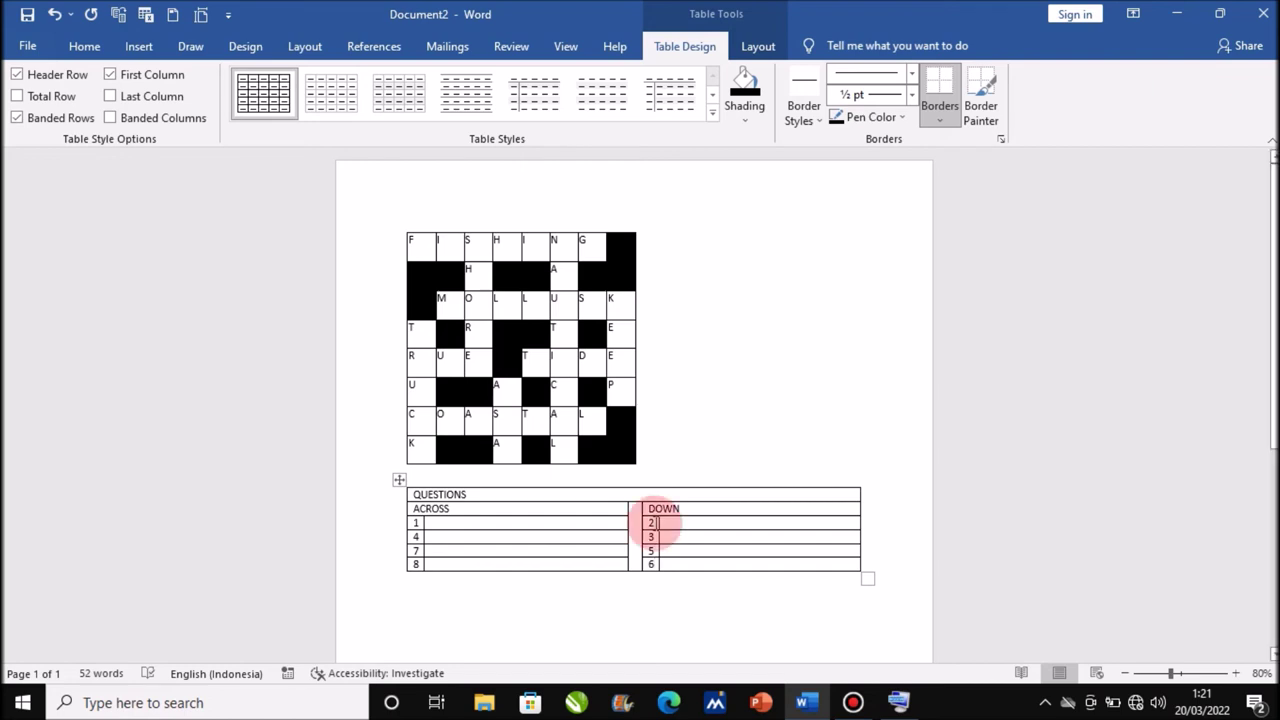
left_click(503, 523)
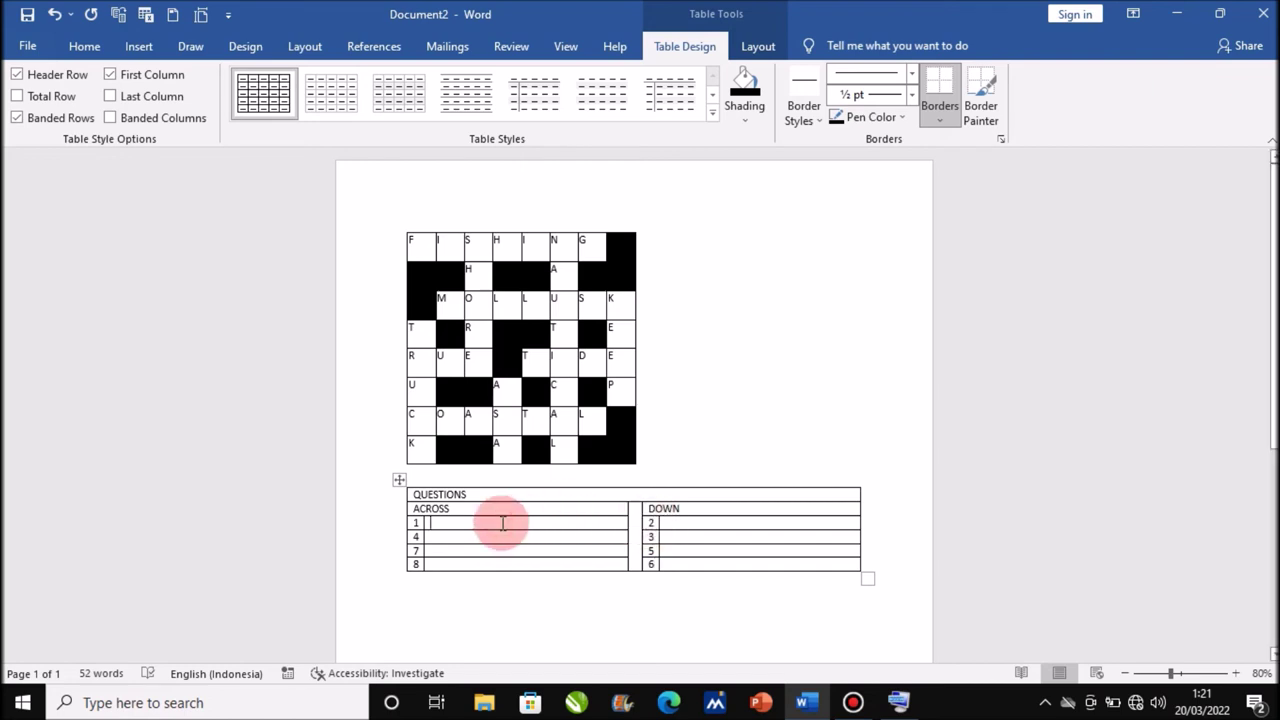
type("Angling")
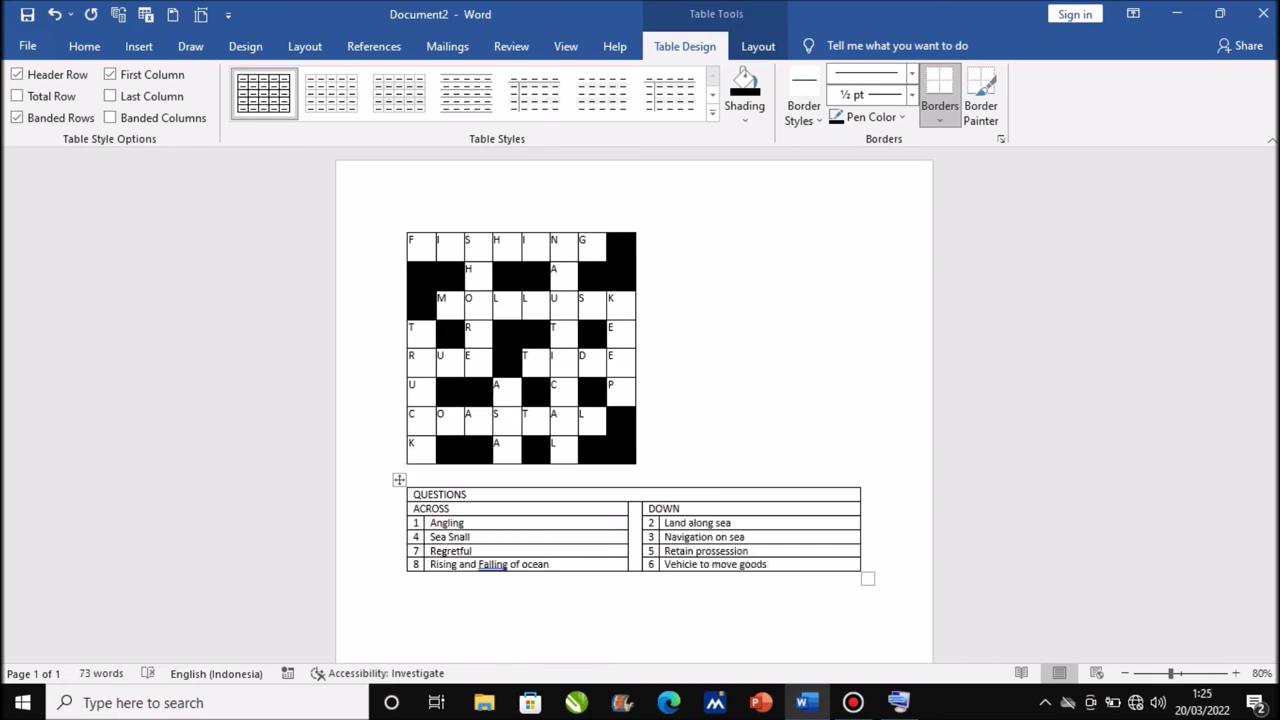
- Set the QUESTIONS clue table to No Border
left_click(398, 479)
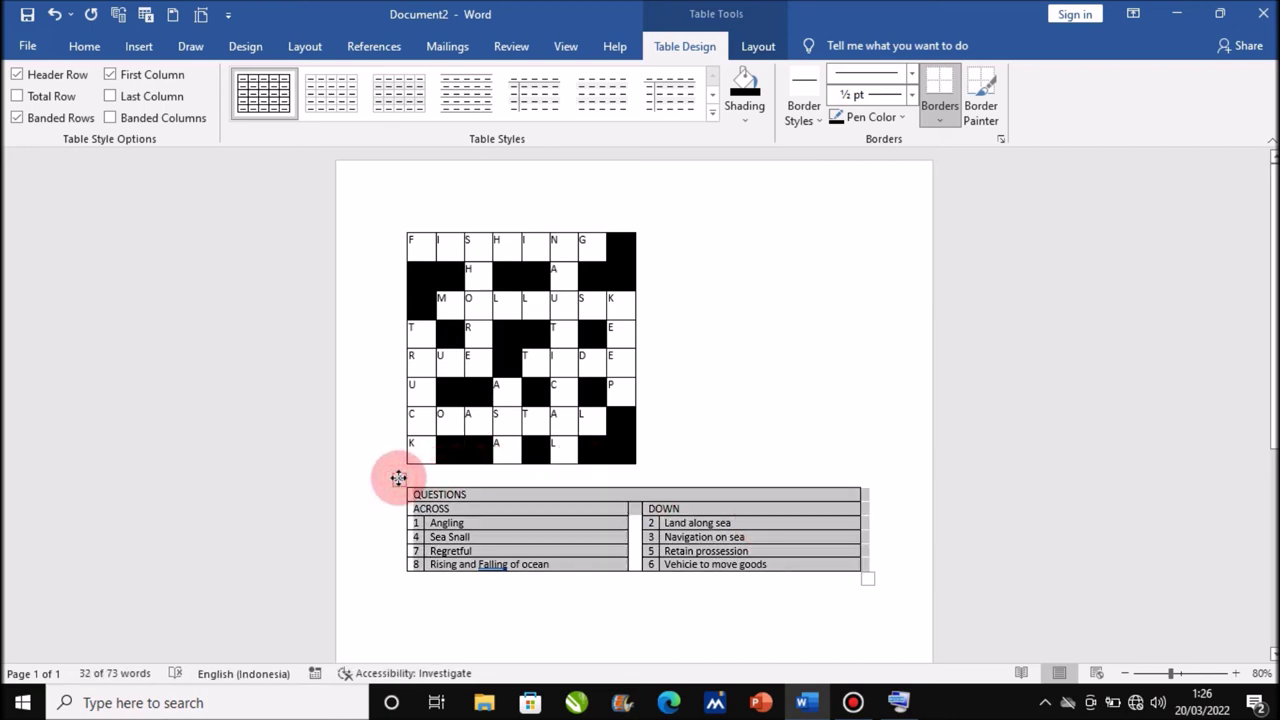
left_click(940, 112)
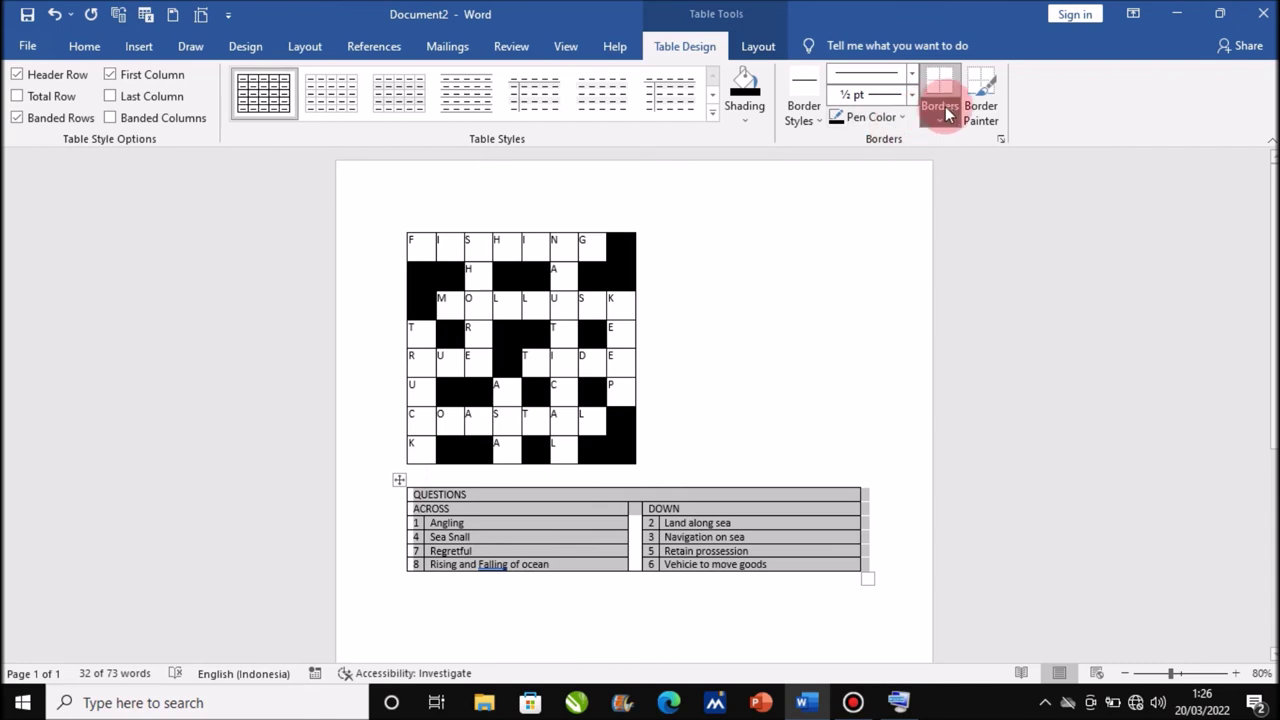
left_click(966, 232)
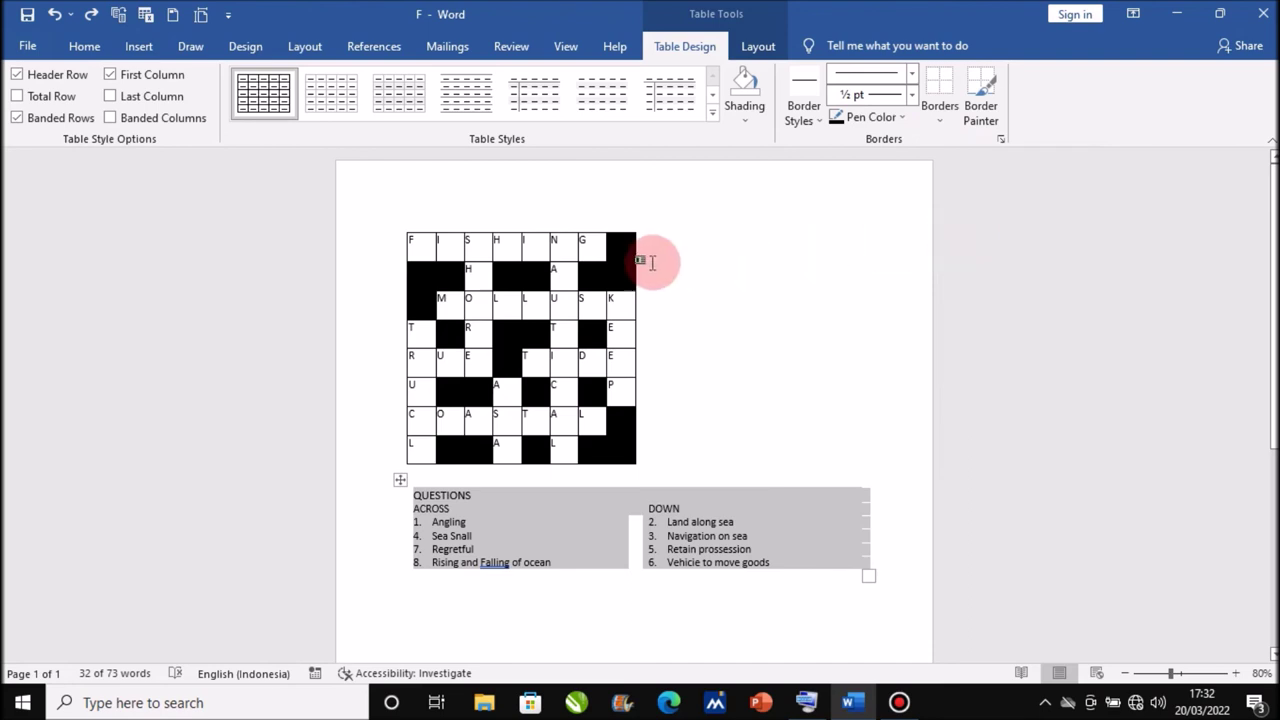
- Erase two answer letters from the grid's top row
left_click(600, 243)
key("BackSpace")
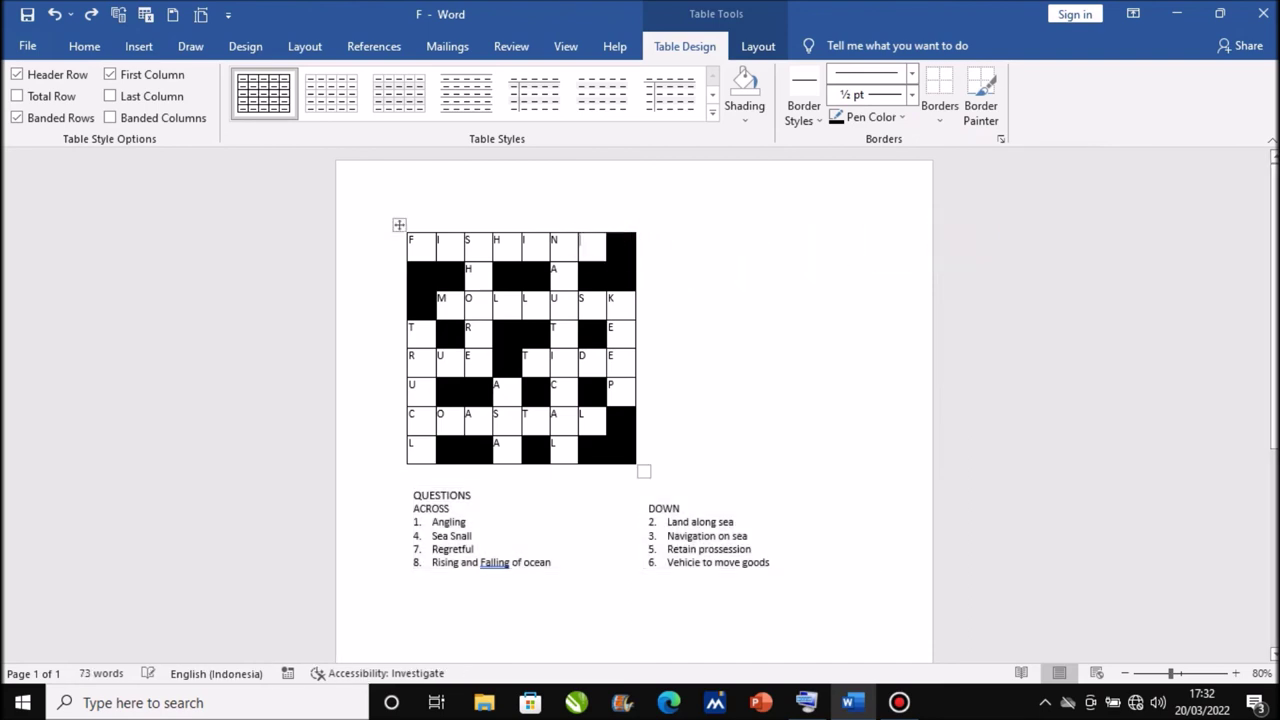
key("BackSpace")
key("BackSpace")
key("BackSpace")
key("BackSpace")
key("BackSpace")
key("BackSpace")
key("BackSpace")
- Enter clue numbers 1 and 3 in the top row and erase the letters beneath them
type("1")
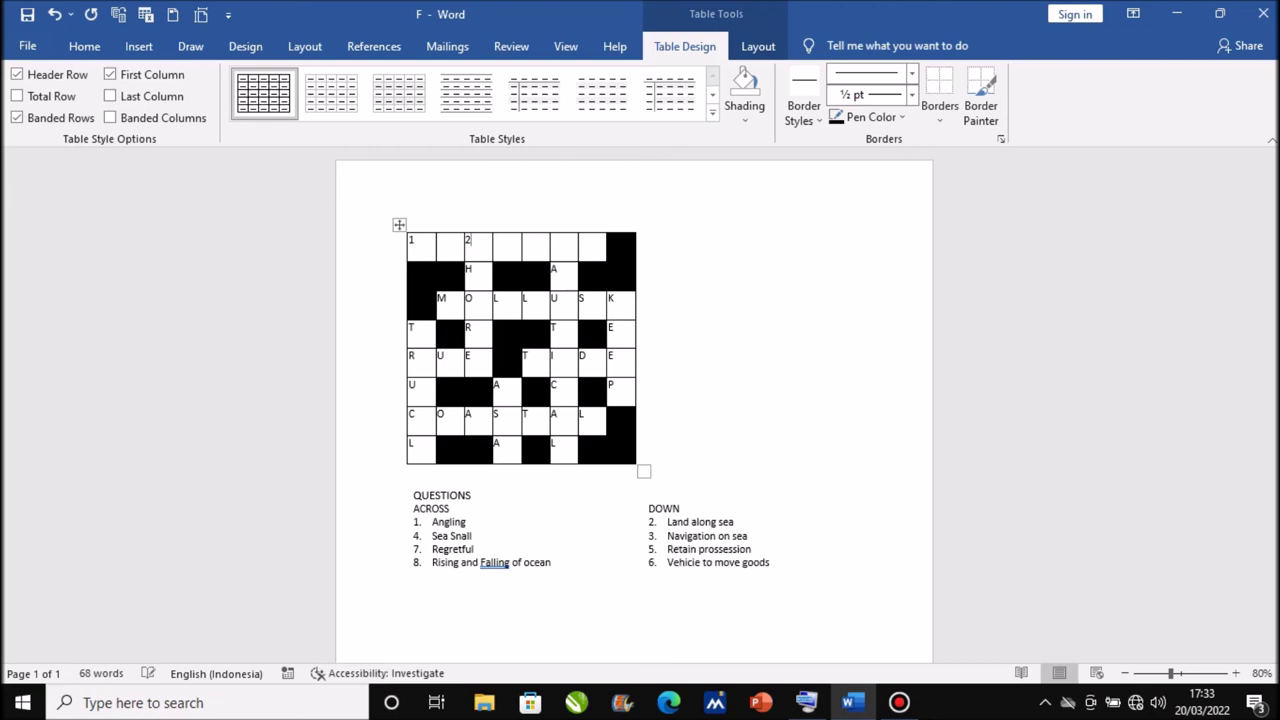
left_click(472, 268)
key("BackSpace")
left_click(467, 327)
left_click(467, 385)
left_click(585, 242)
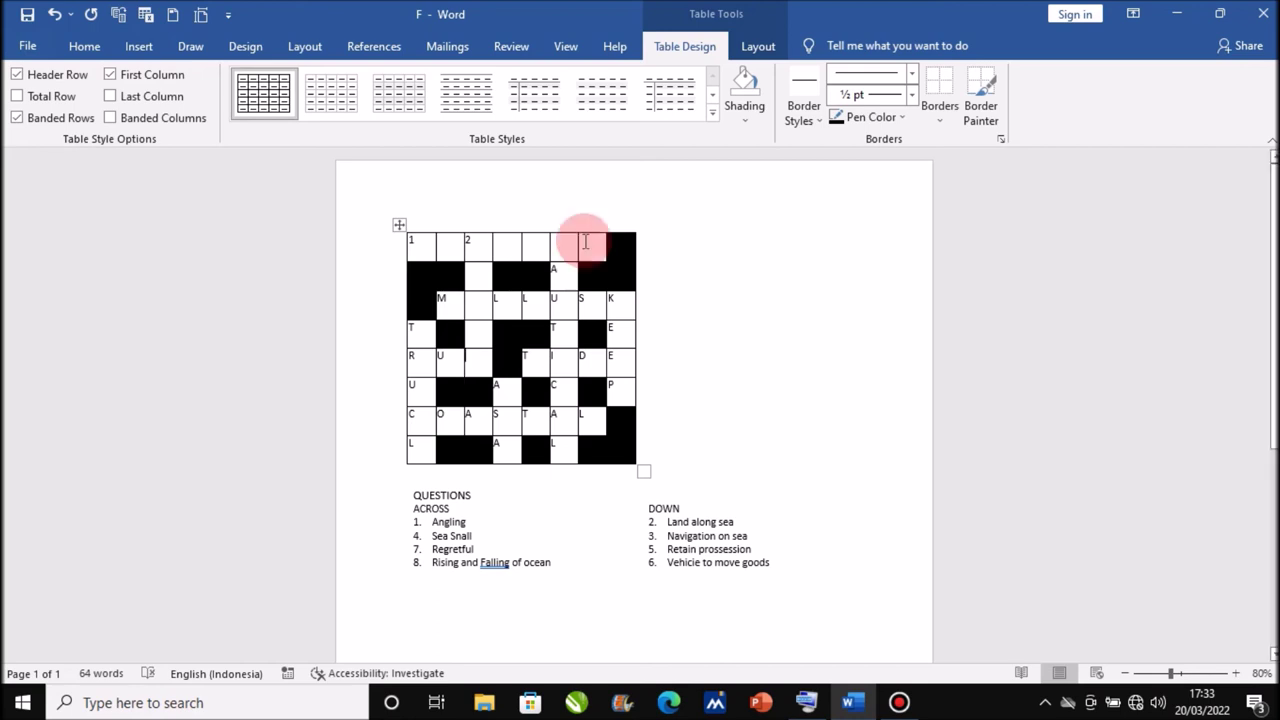
left_click(558, 241)
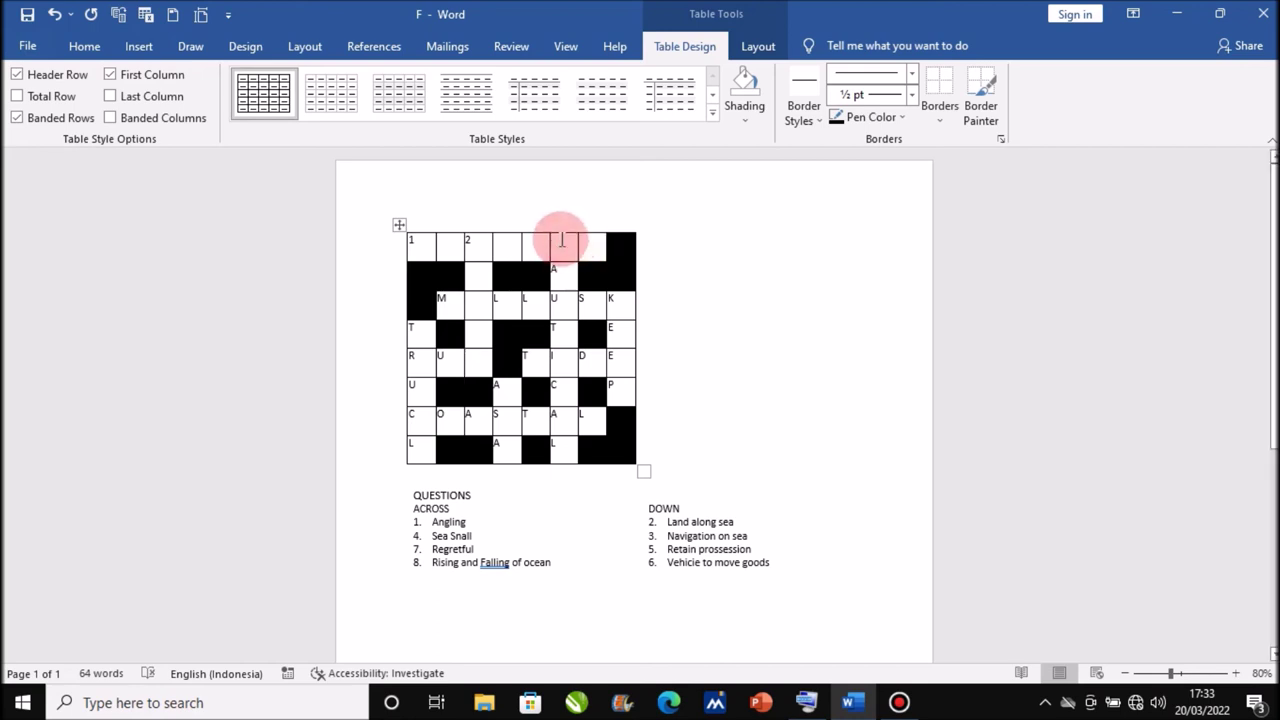
type("3")
key("BackSpace")
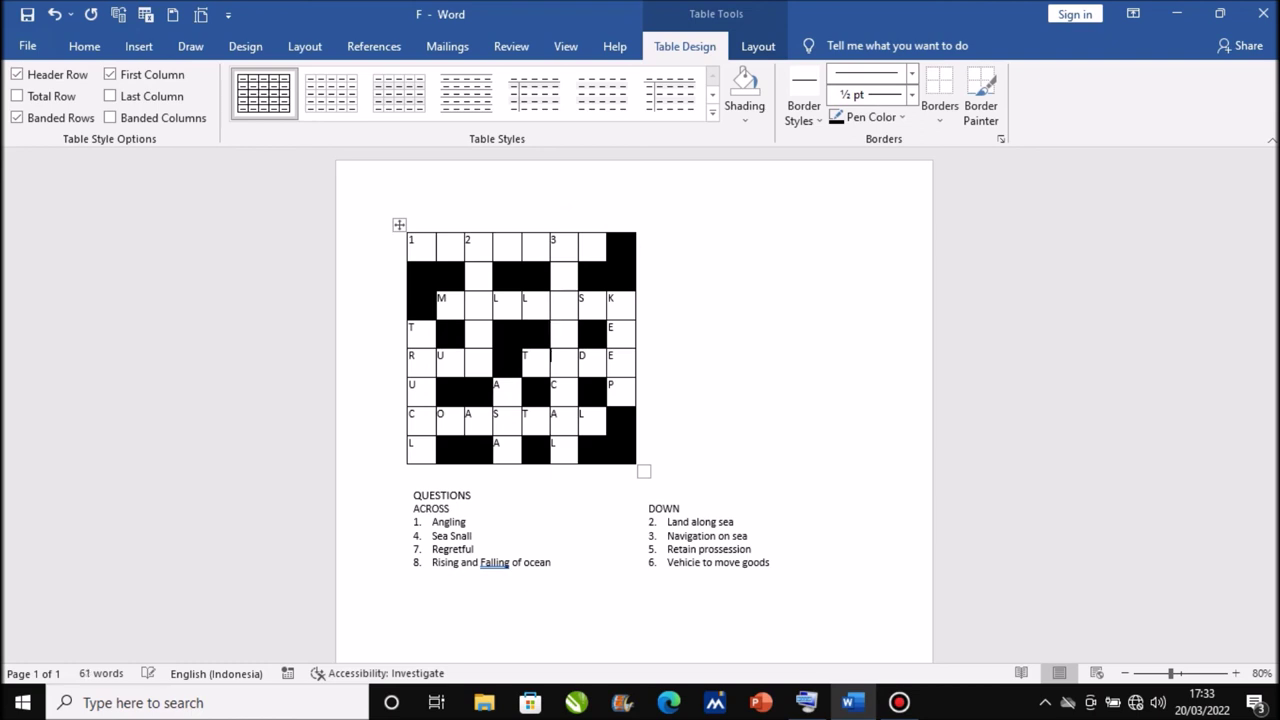
key("BackSpace")
- Enter clue numbers 4 and 5, clearing row 3's letters and the E and P in the last column
left_click(560, 240)
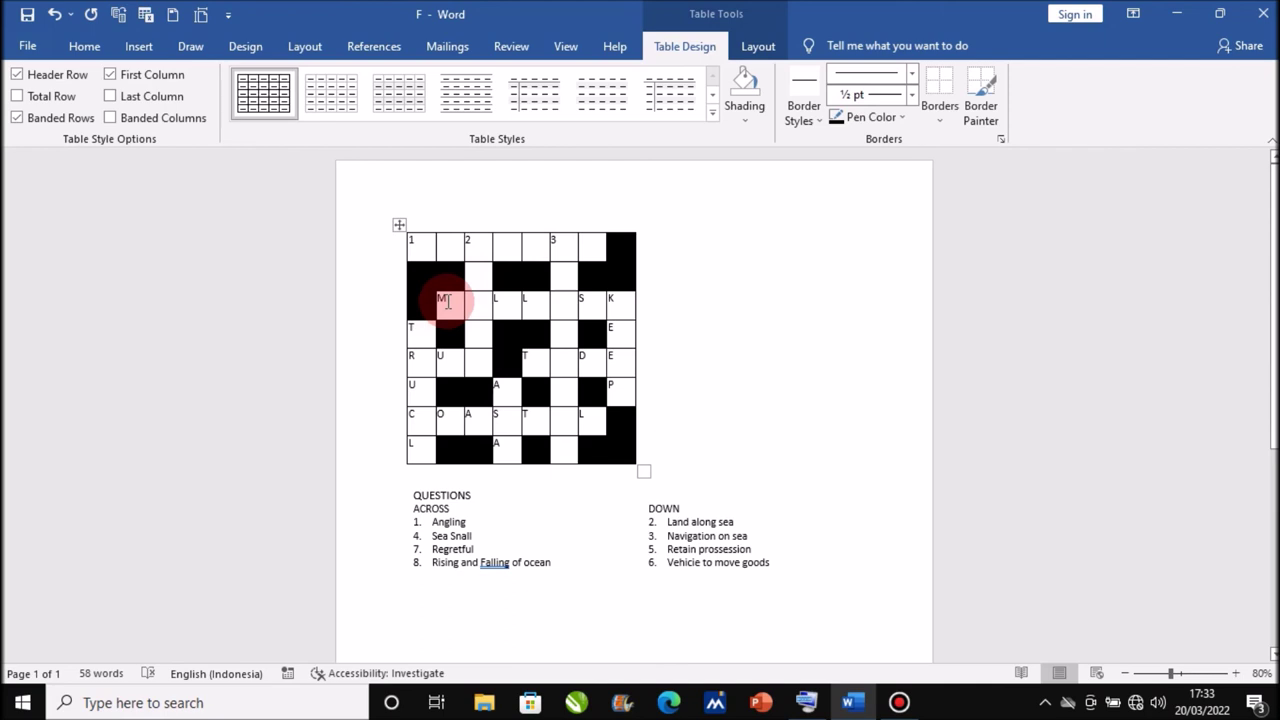
key("BackSpace")
type("4")
key("Right")
key("Right")
key("Right")
key("BackSpace")
key("Right")
key("Right")
key("BackSpace")
key("Right")
key("Right")
key("Right")
key("BackSpace")
key("Right")
key("Right")
key("BackSpace")
key("Right")
type("5")
key("Down")
key("BackSpace")
key("Down")
key("BackSpace")
key("Down")
key("BackSpace")
- Enter clue numbers 6 and 7, clearing the letters down the first column
left_click(450, 299)
left_click(420, 326)
key("BackSpace")
type("6")
key("BackSpace")
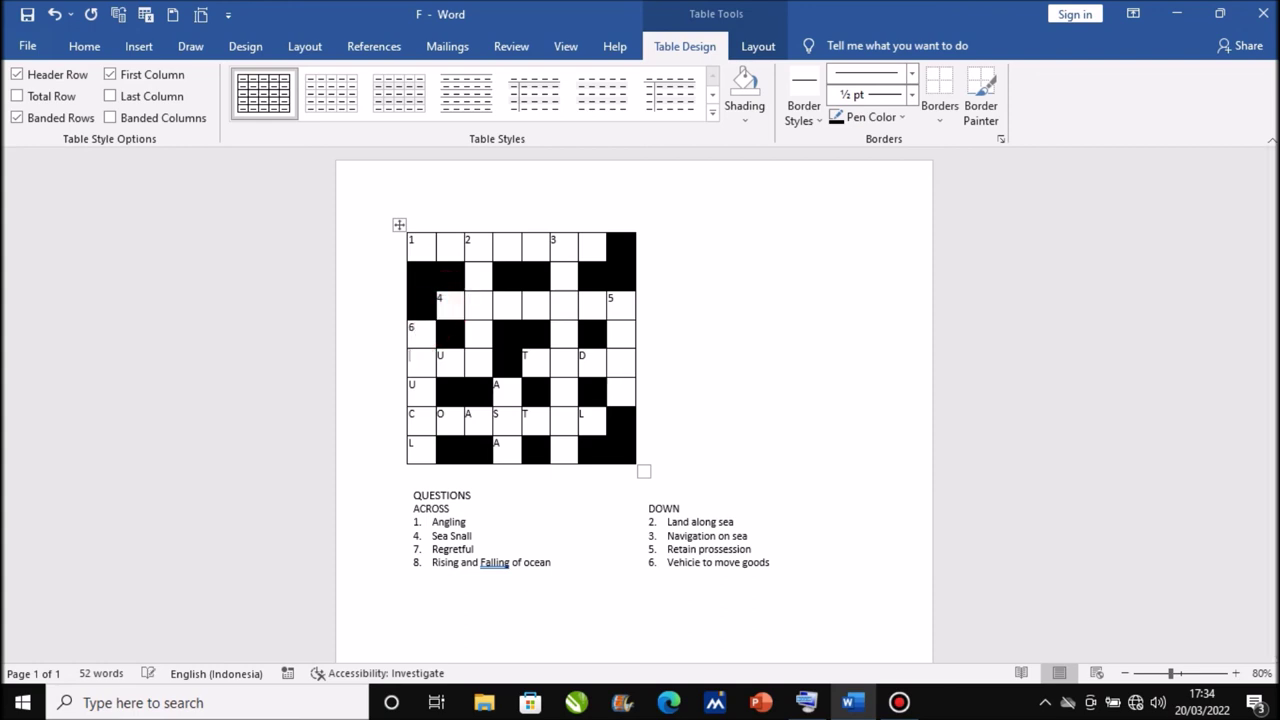
key("BackSpace")
left_click(416, 414)
key("BackSpace")
left_click(416, 443)
key("BackSpace")
left_click(418, 363)
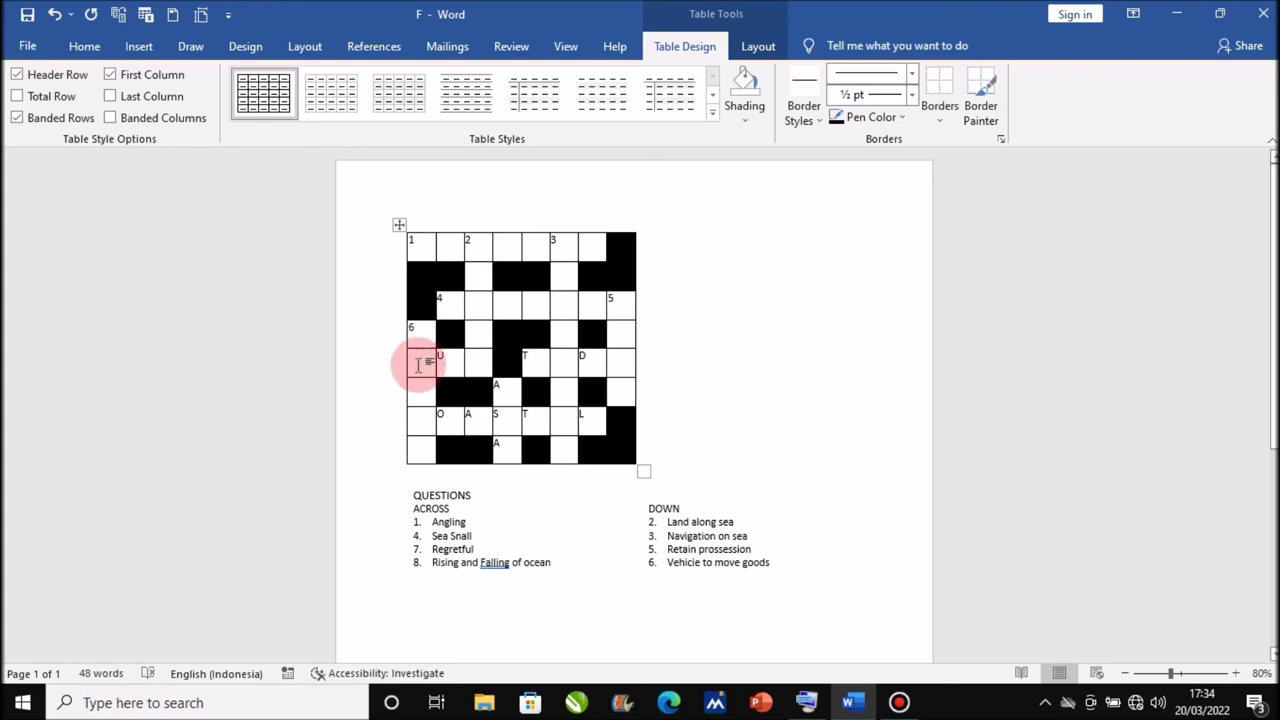
type("7")
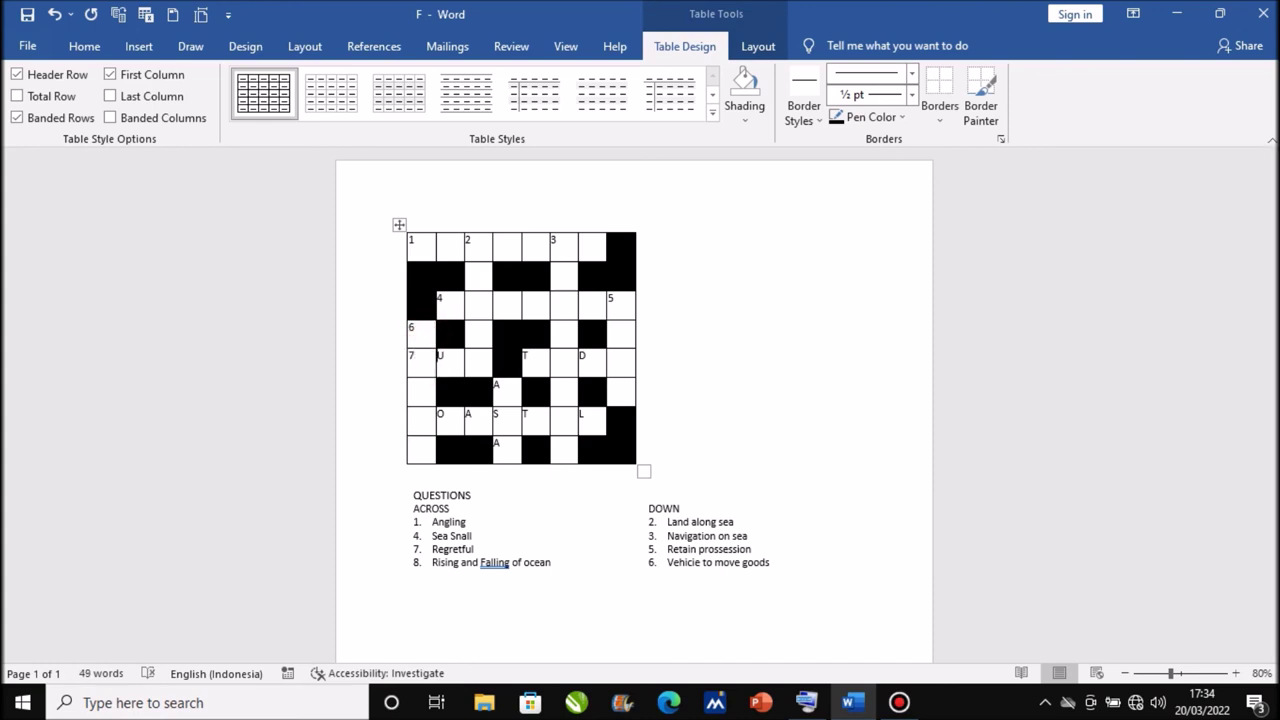
key("BackSpace")
- Enter clue number 8 in row 7 and erase the letters of COASTAL
left_click(416, 415)
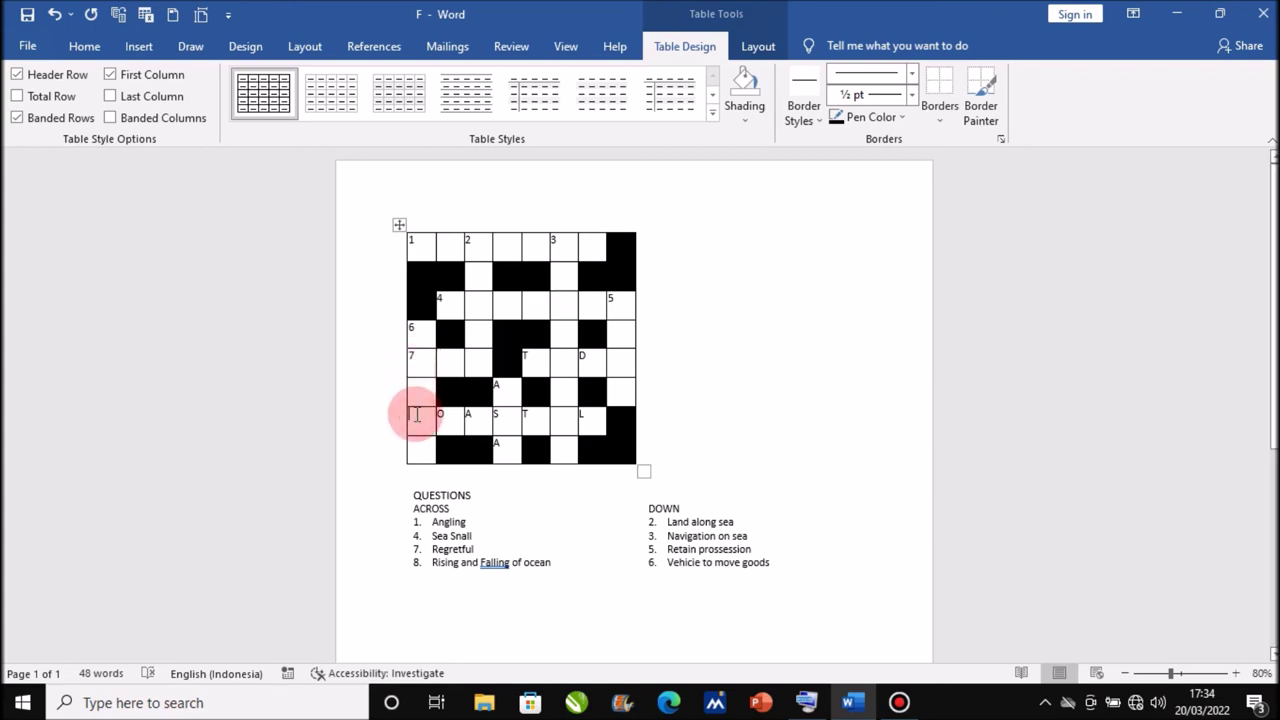
type("8")
key("BackSpace")
key("Right")
key("Right")
key("BackSpace")
key("Right")
key("Right")
key("BackSpace")
key("Right")
key("Right")
key("BackSpace")
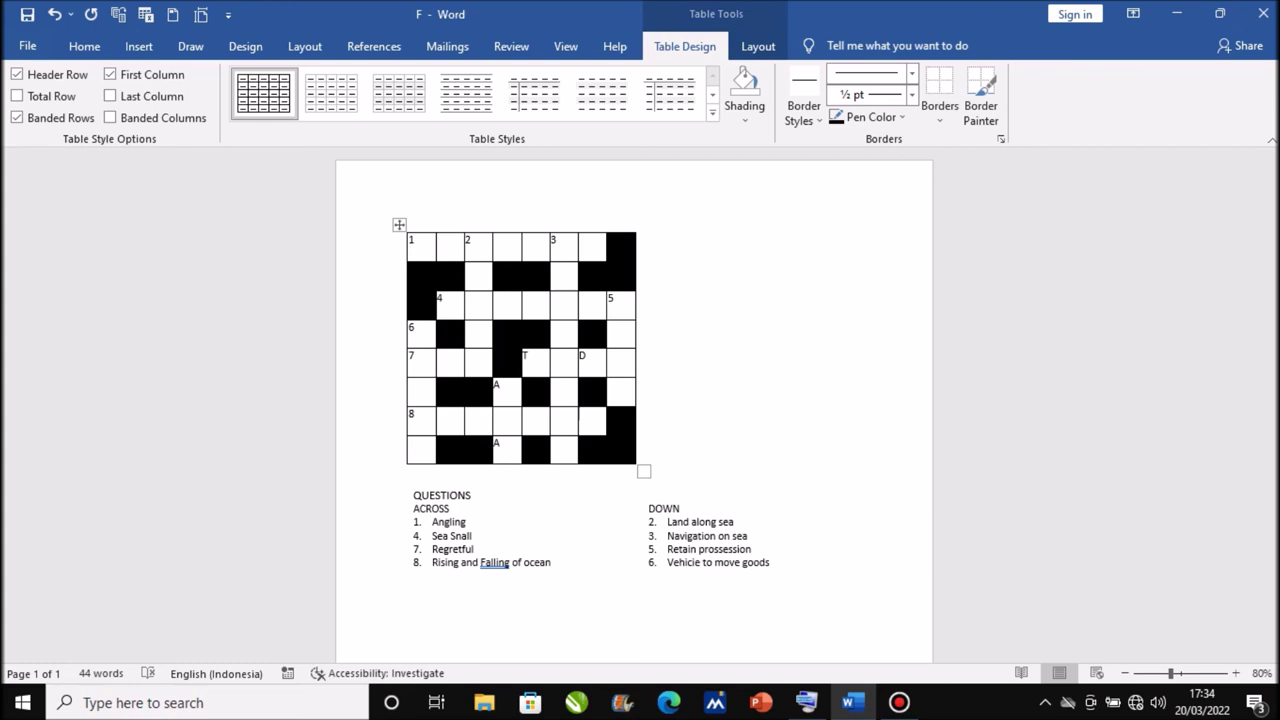
- Enter clue numbers 9 and 10, erasing the remaining A, T and D letters
left_click(512, 386)
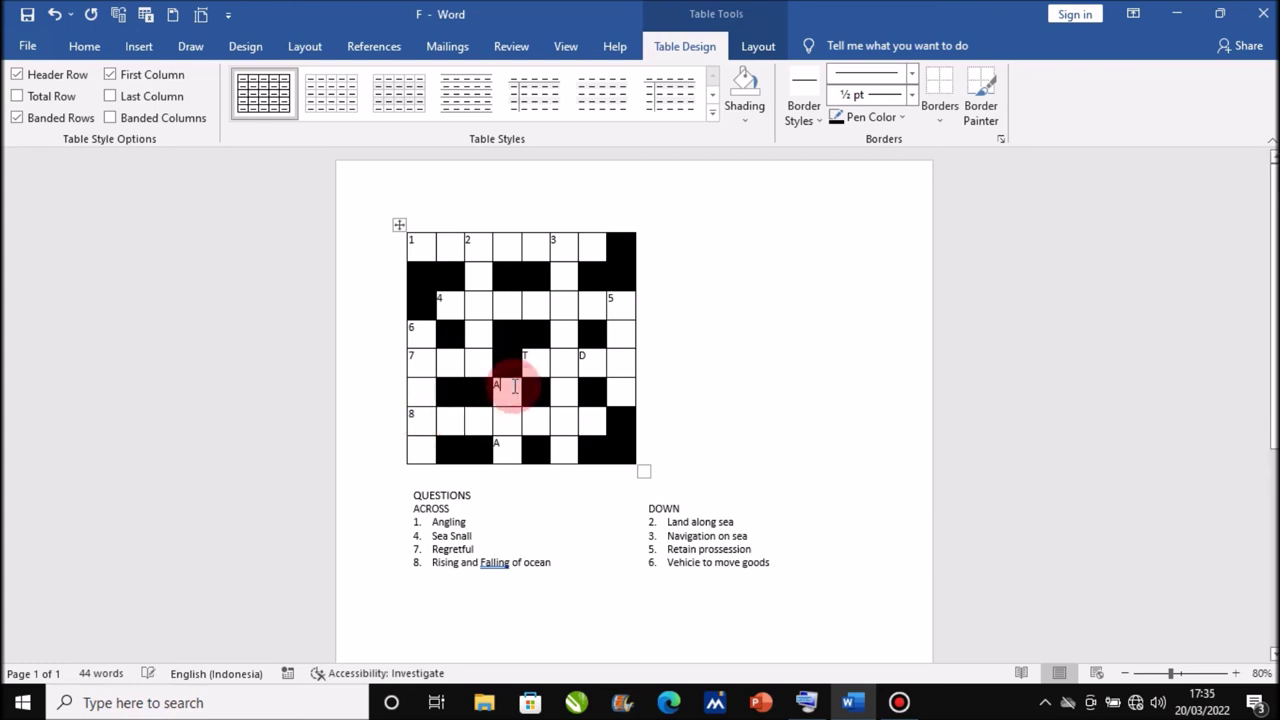
key("BackSpace")
type("9")
key("Down")
key("BackSpace")
left_click(516, 387)
left_click(530, 358)
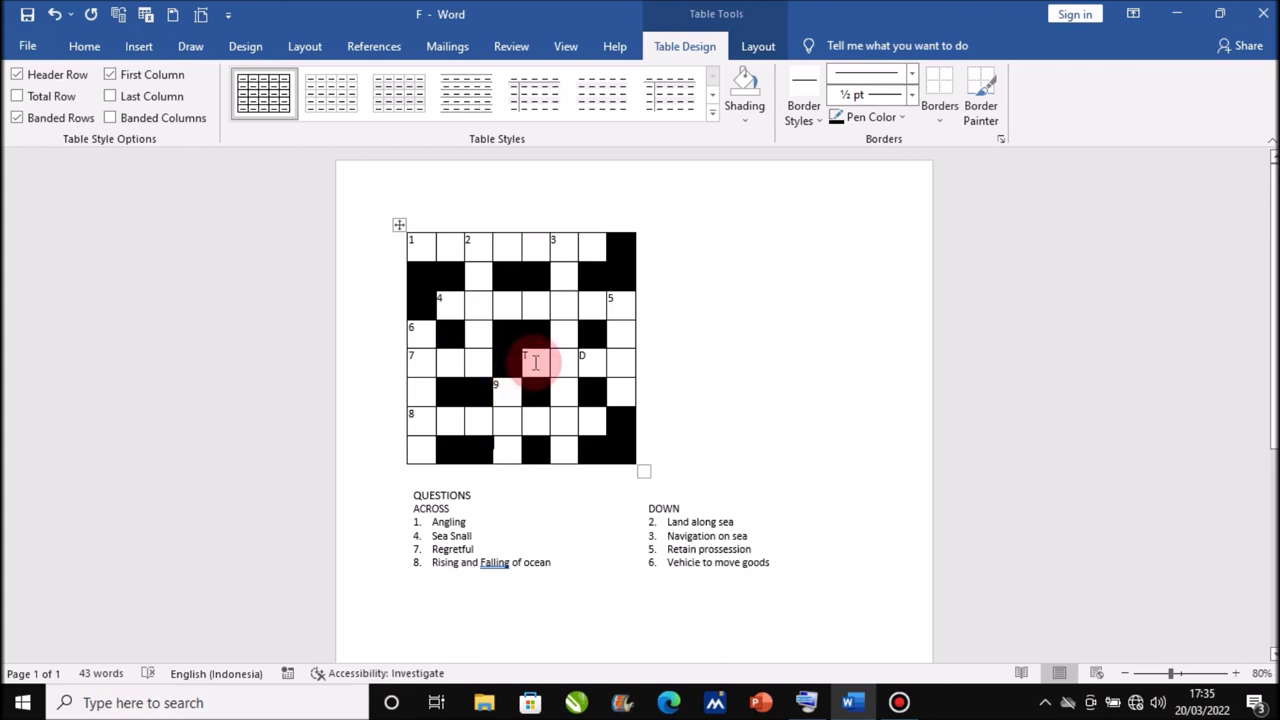
key("BackSpace")
type("10")
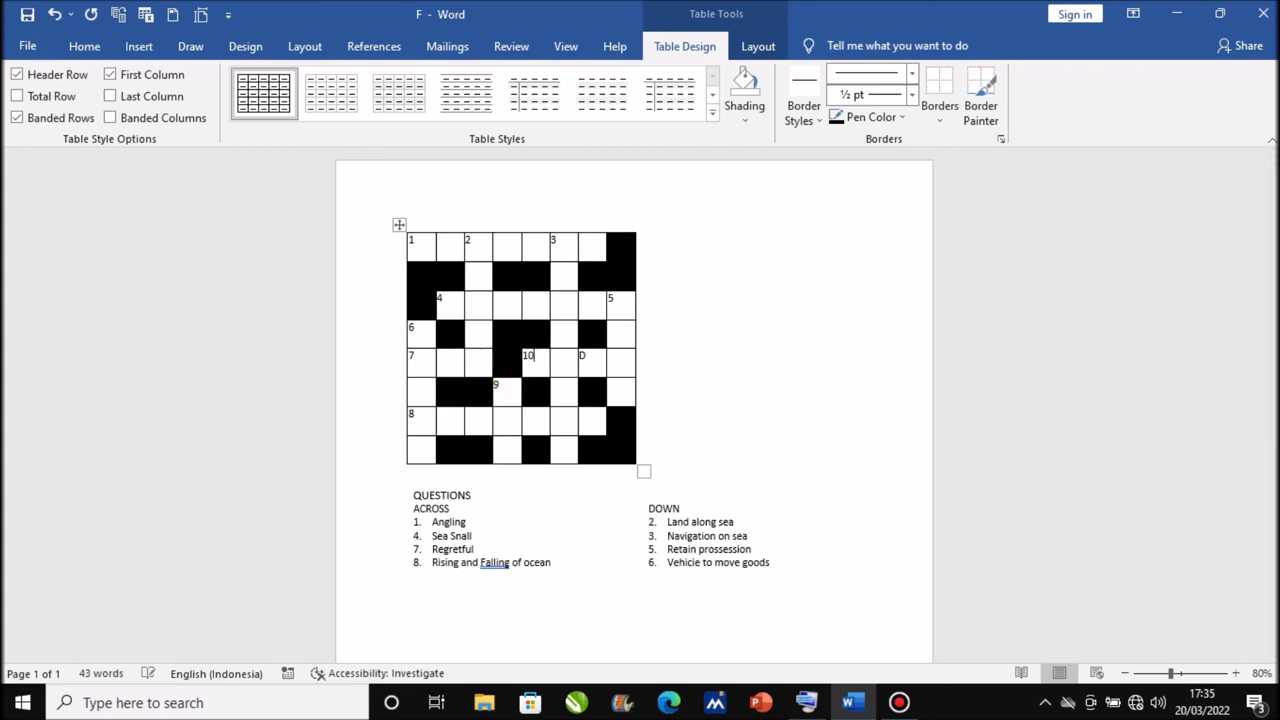
left_click(586, 356)
key("BackSpace")
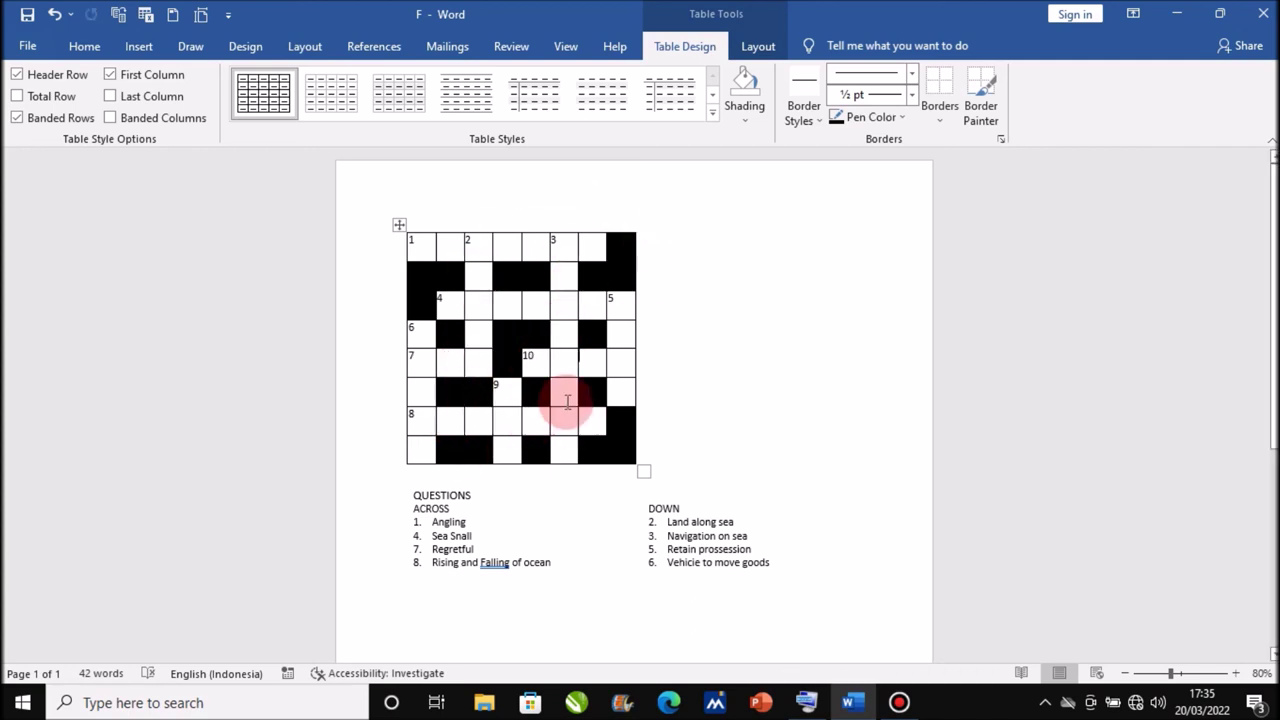
left_click(720, 344)
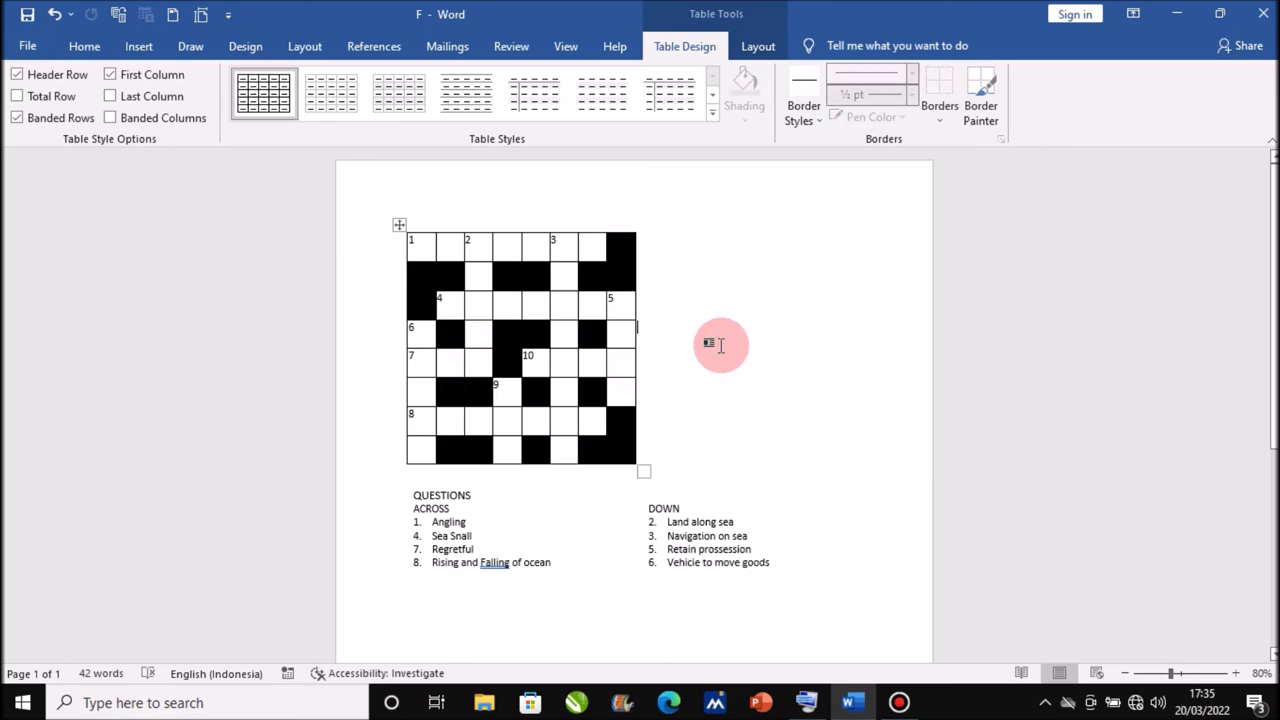